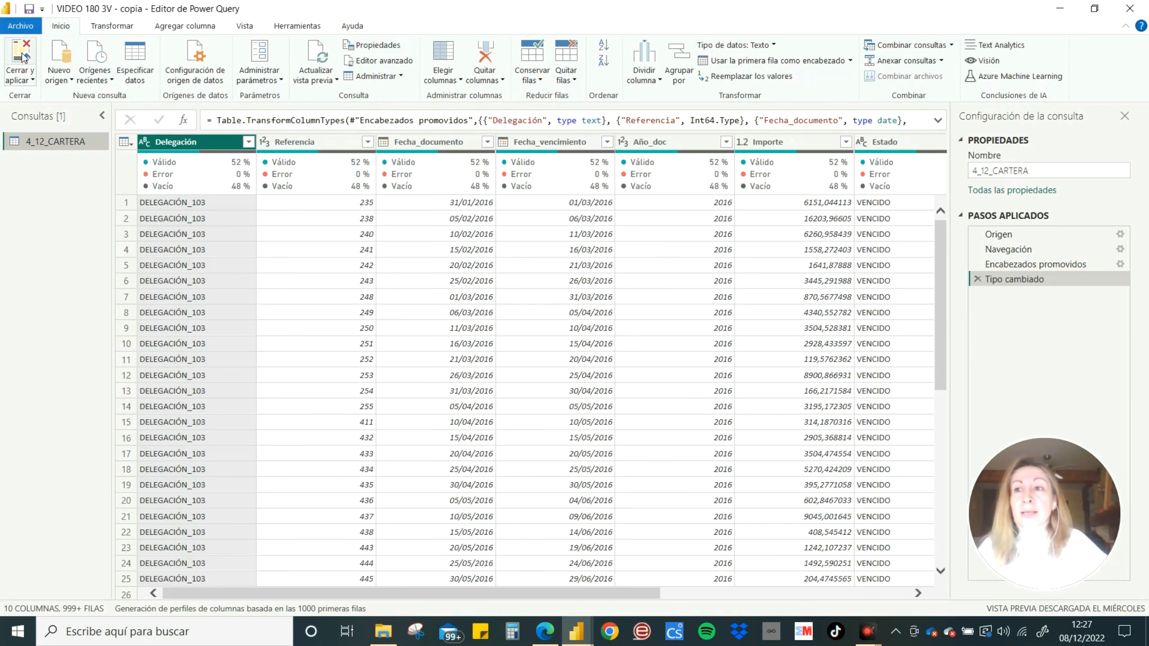
click(544, 632)
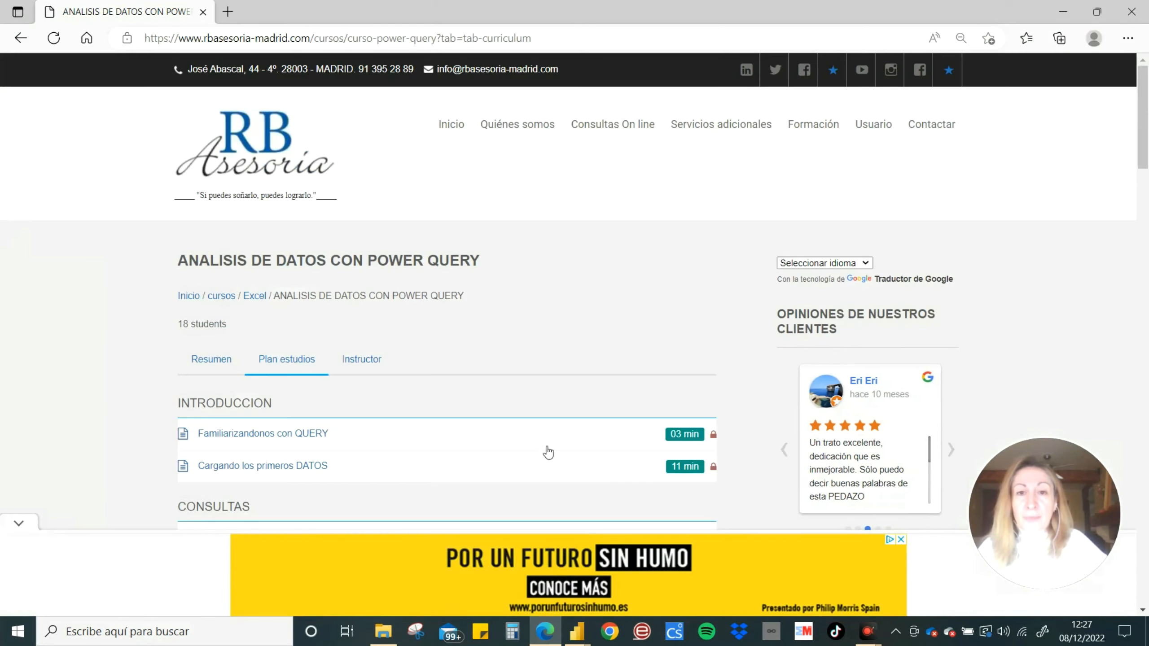
drag(179, 40, 315, 43)
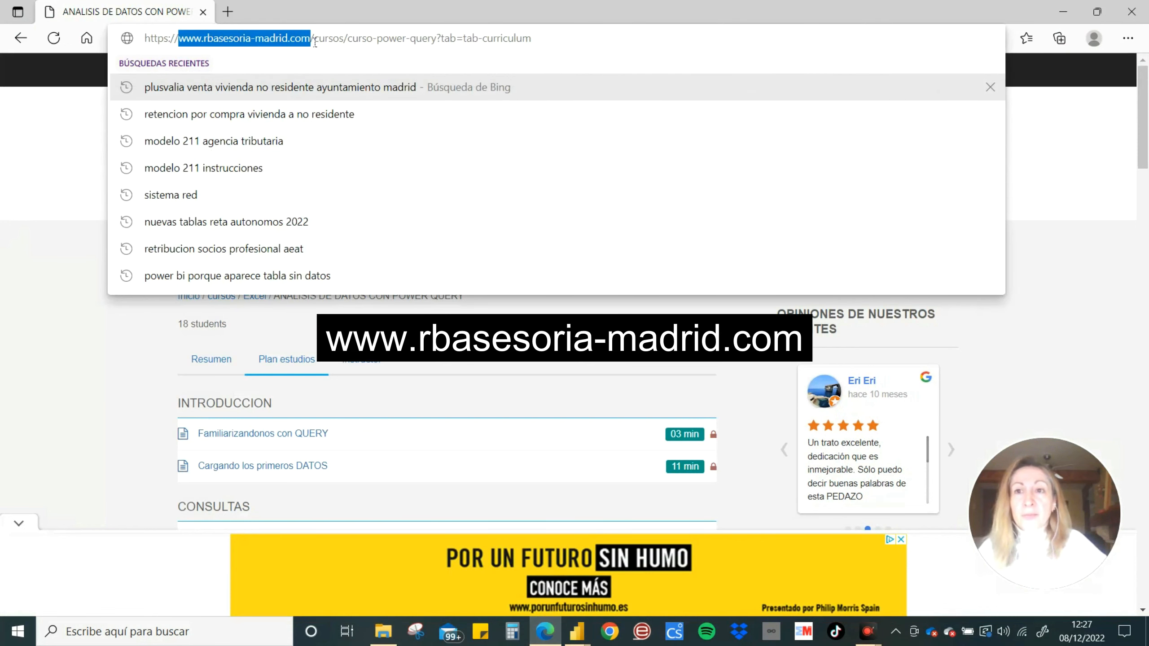
click(1092, 266)
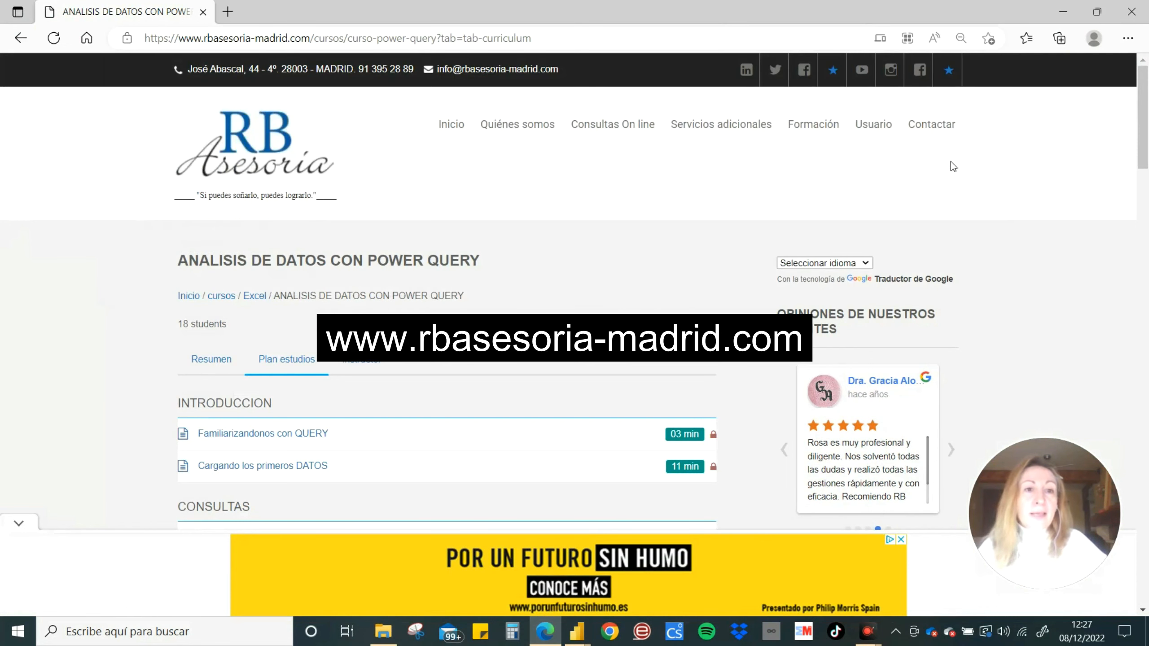
mouse_move(823, 131)
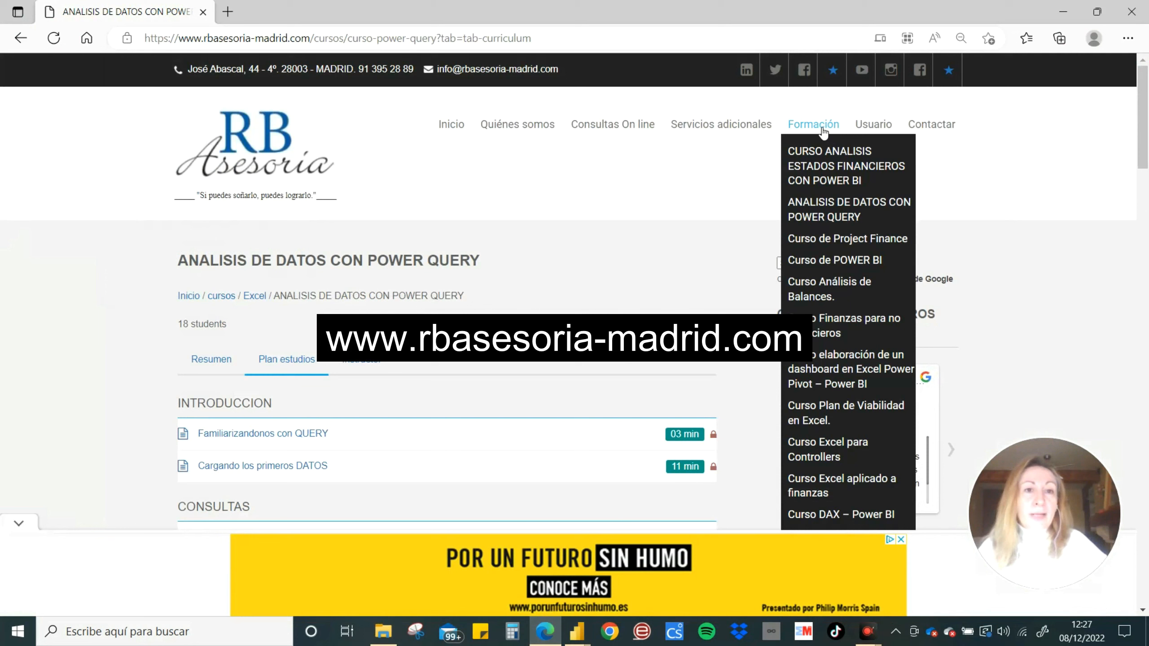
click(817, 170)
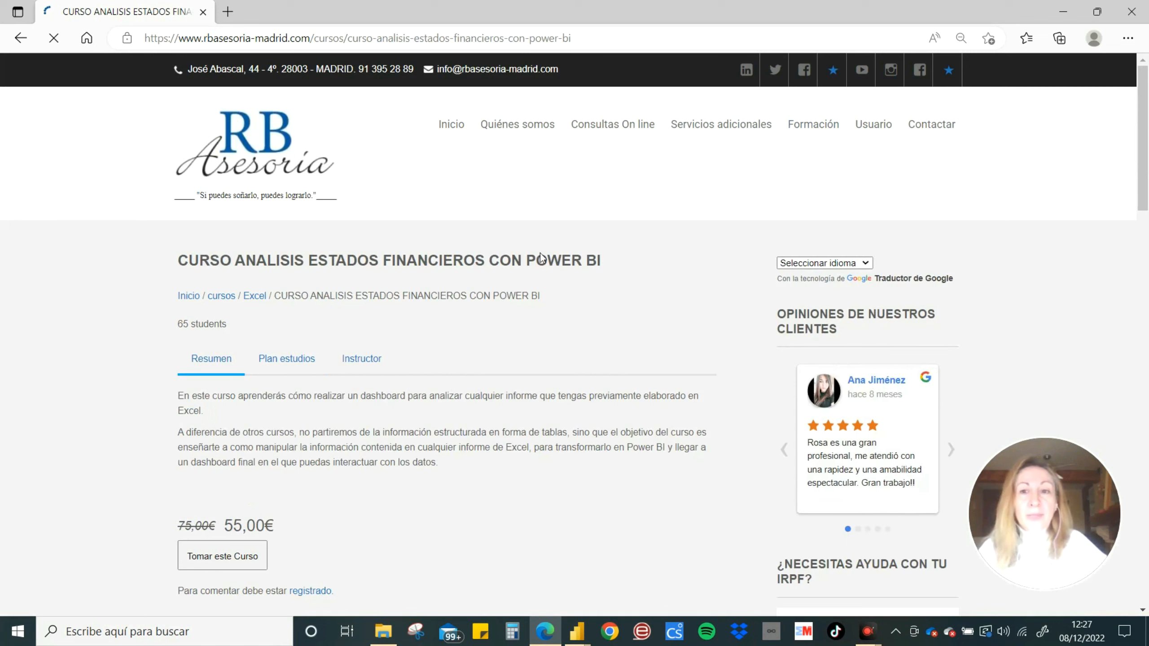
Step: Open the ANALISIS DE DATOS CON POWER QUERY course page and review its study plan
mouse_move(813, 124)
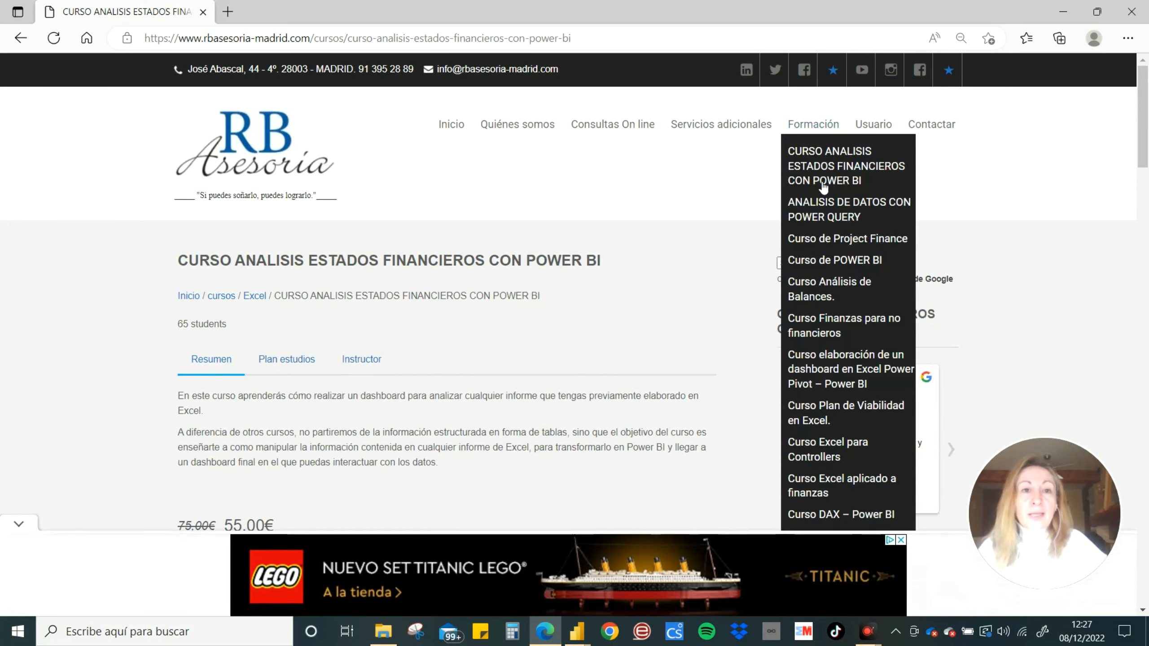
click(823, 208)
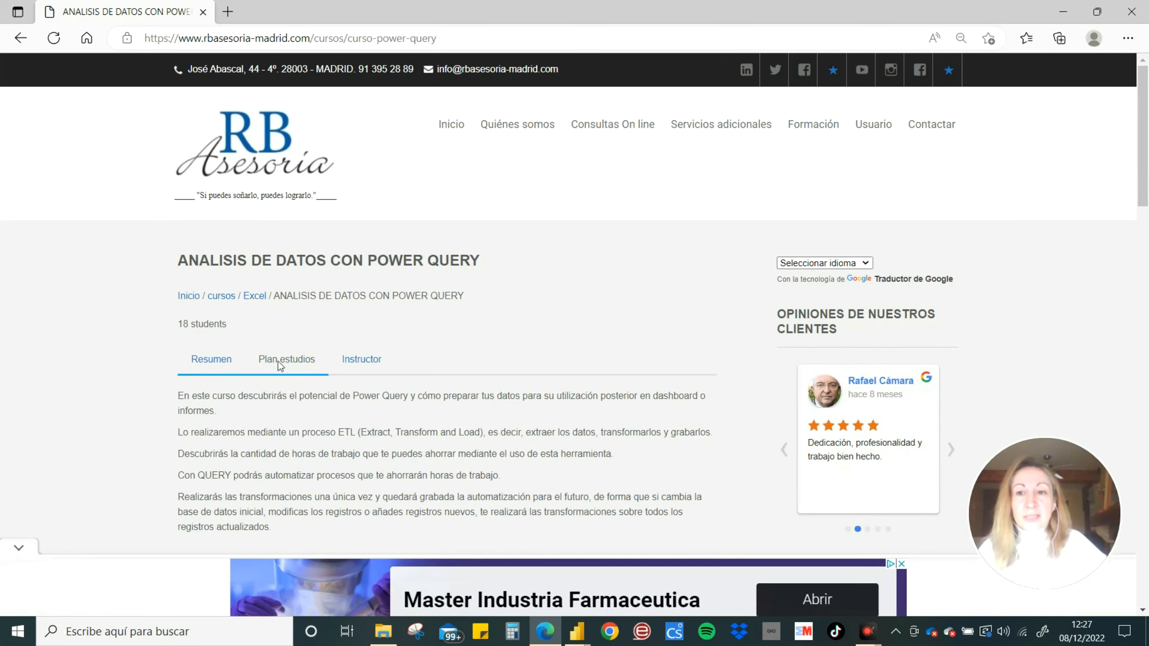
click(279, 361)
scroll(282, 360, down, 5)
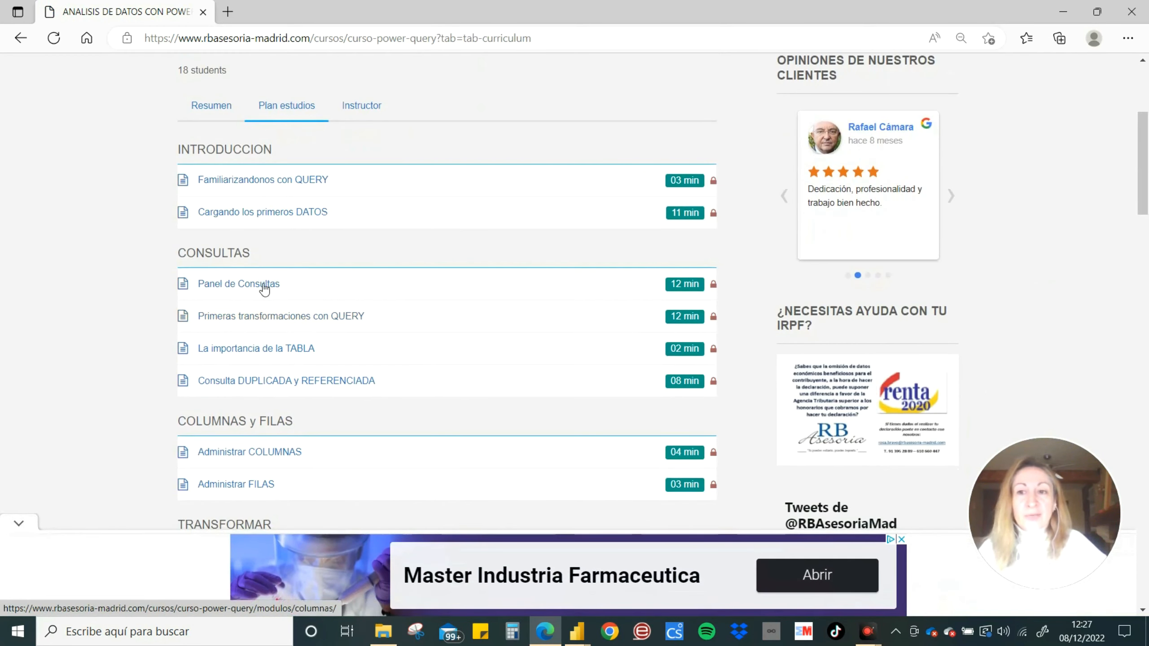
scroll(263, 266, down, 7)
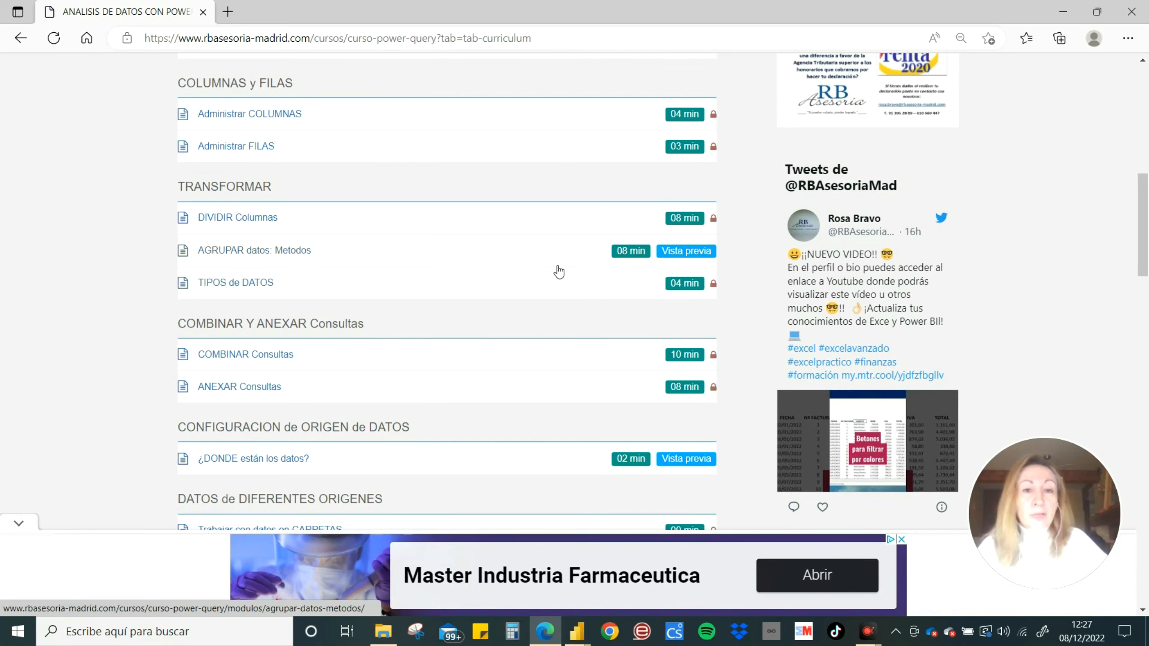
scroll(556, 283, down, 5)
scroll(556, 283, up, 10)
scroll(556, 282, up, 7)
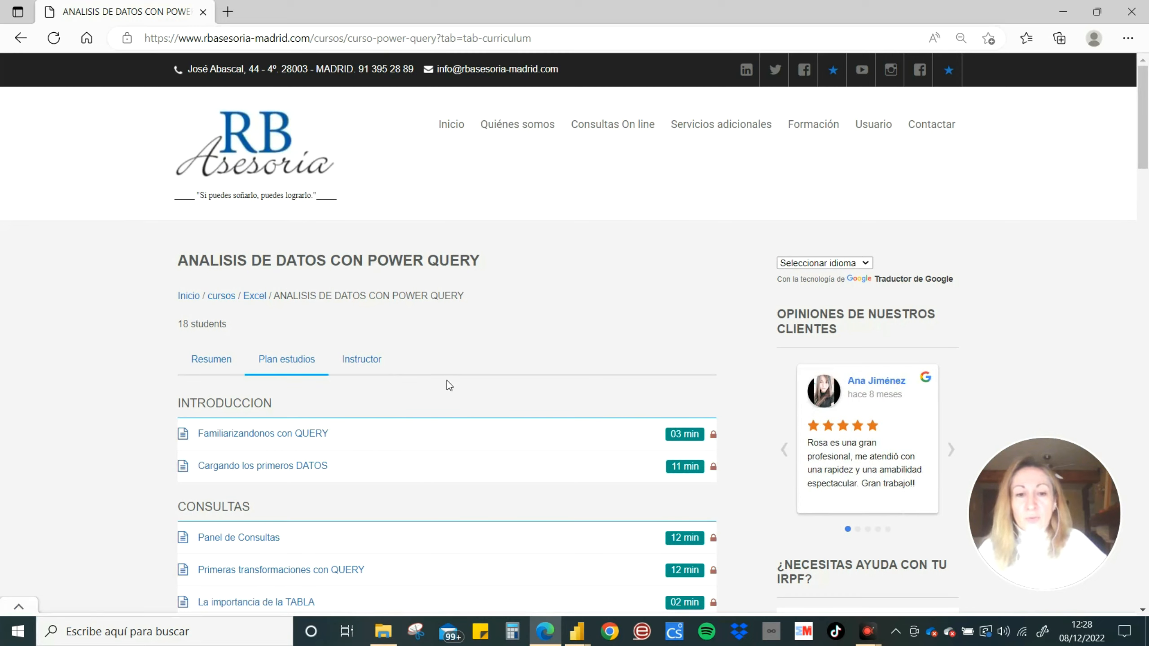
Step: Switch back to the Power Query Editor and check the column quality of 4_12_CARTERA from Delegación to Importe
mouse_move(577, 631)
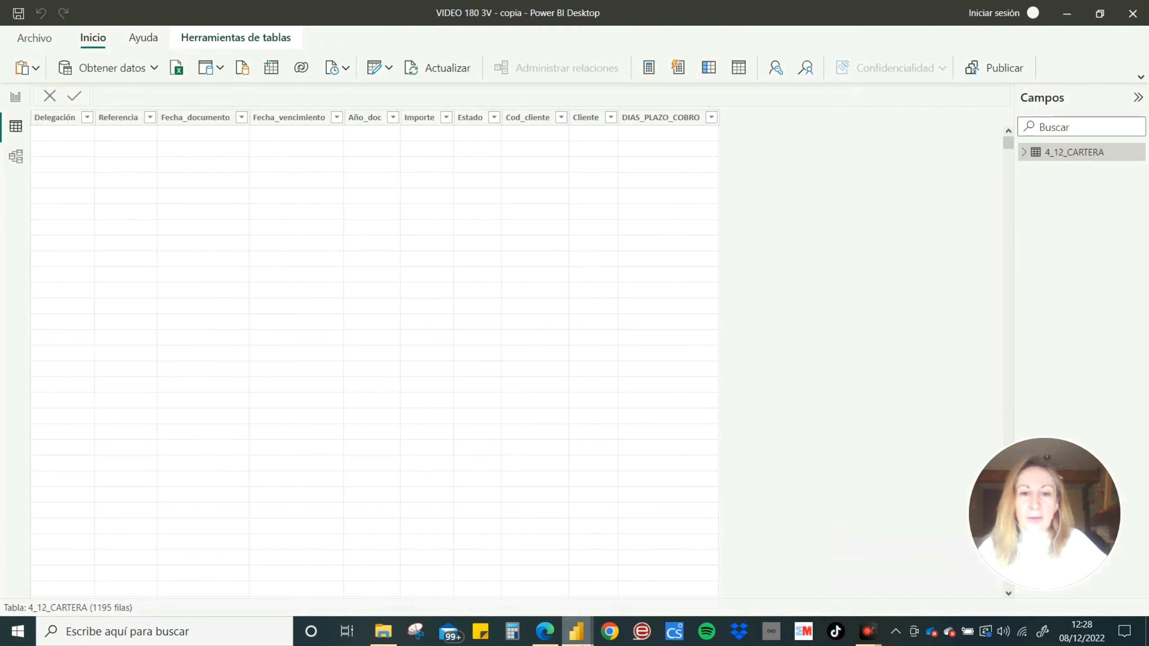
mouse_move(577, 632)
click(721, 557)
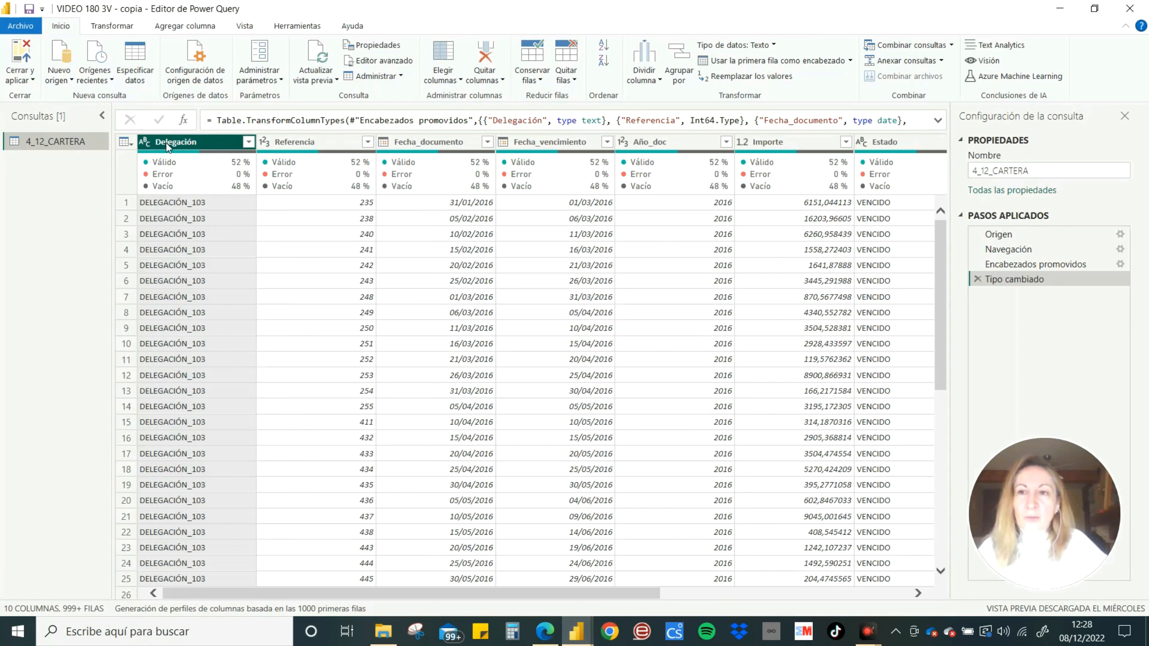
click(280, 147)
click(424, 143)
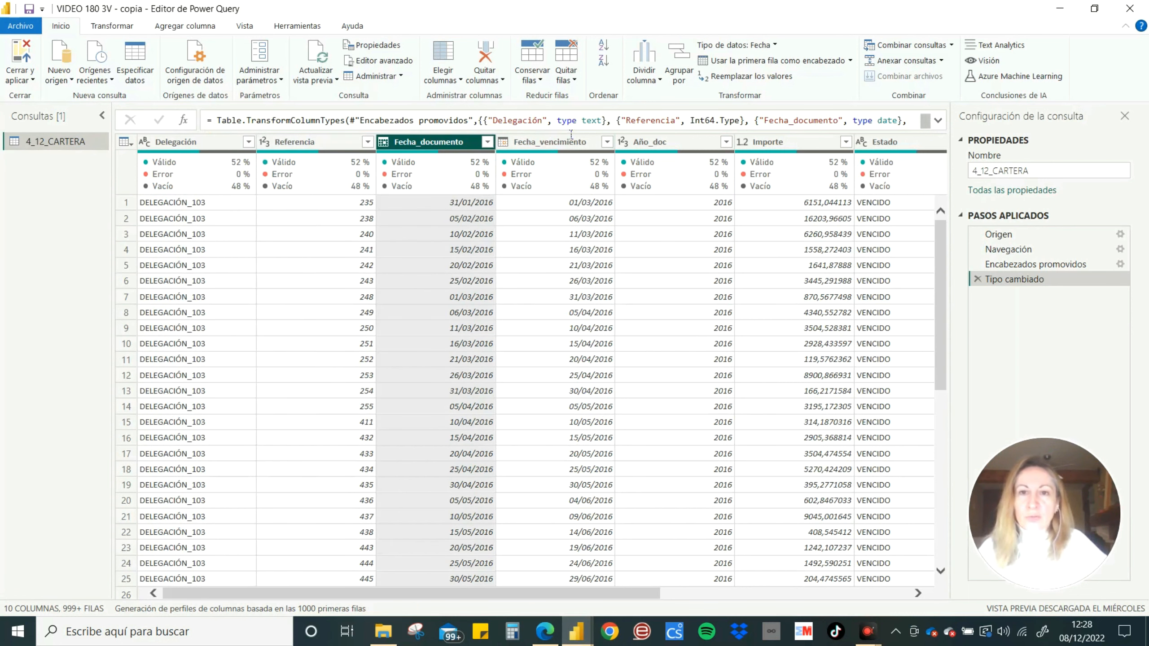
click(550, 143)
click(666, 144)
click(774, 145)
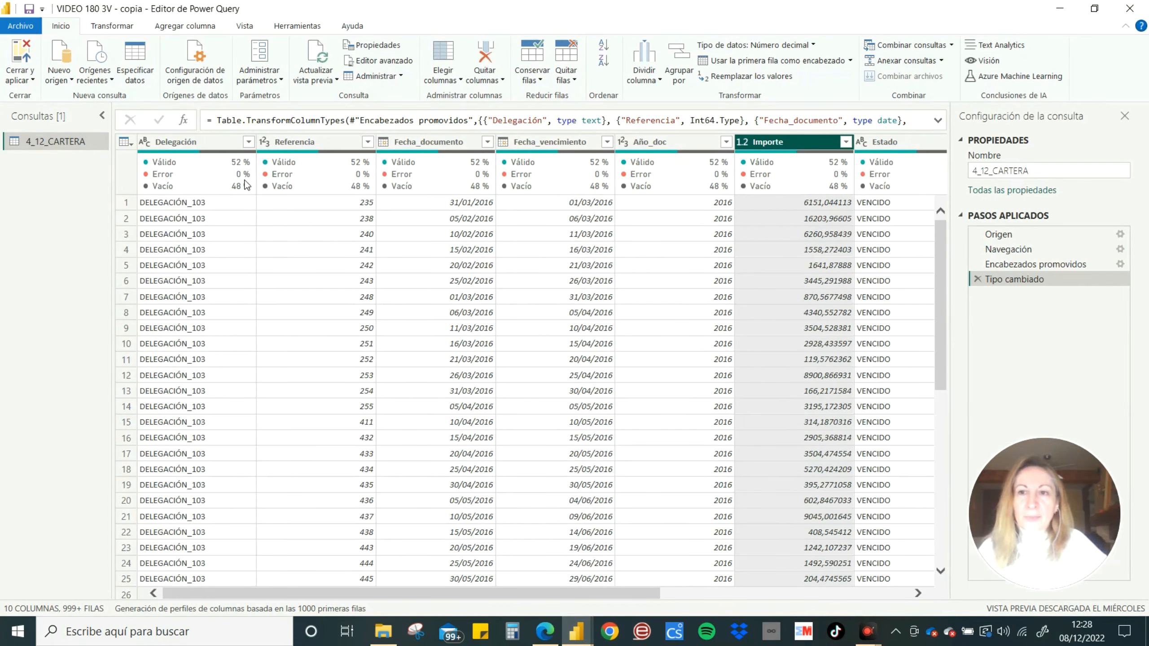
mouse_move(191, 157)
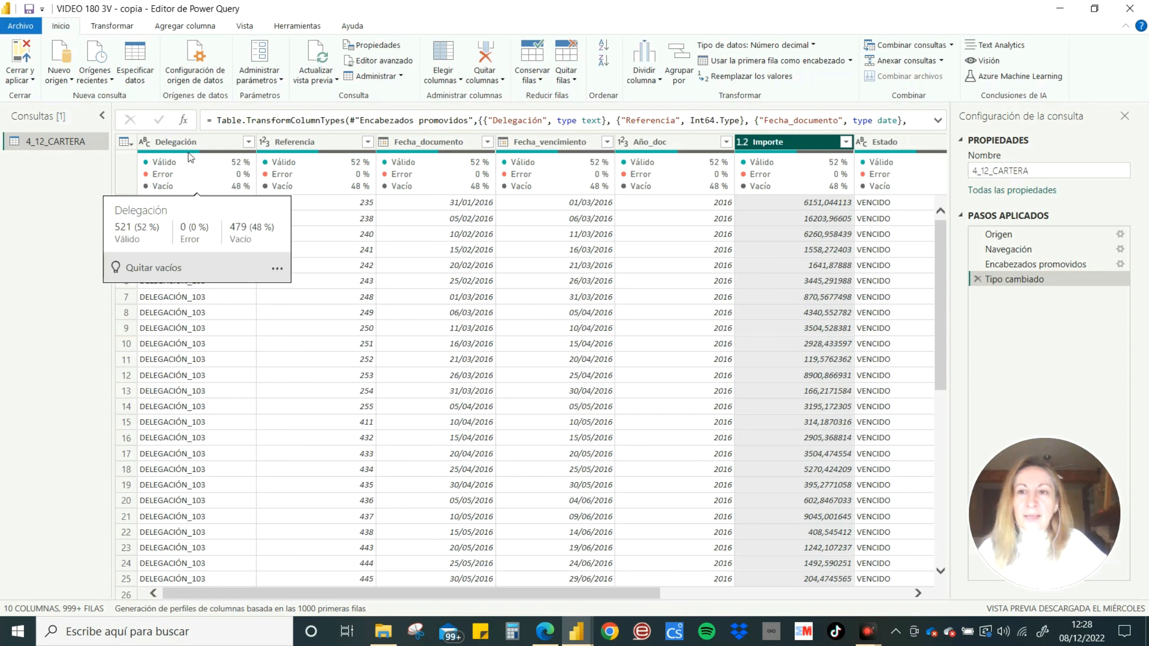
mouse_move(172, 185)
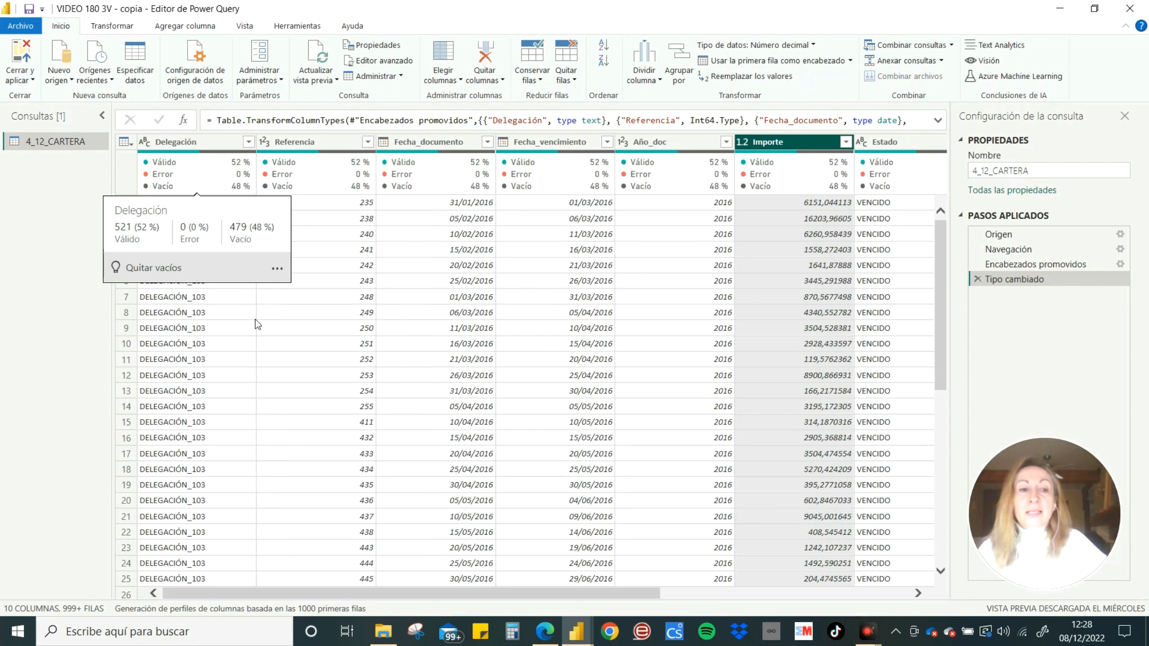
mouse_move(238, 163)
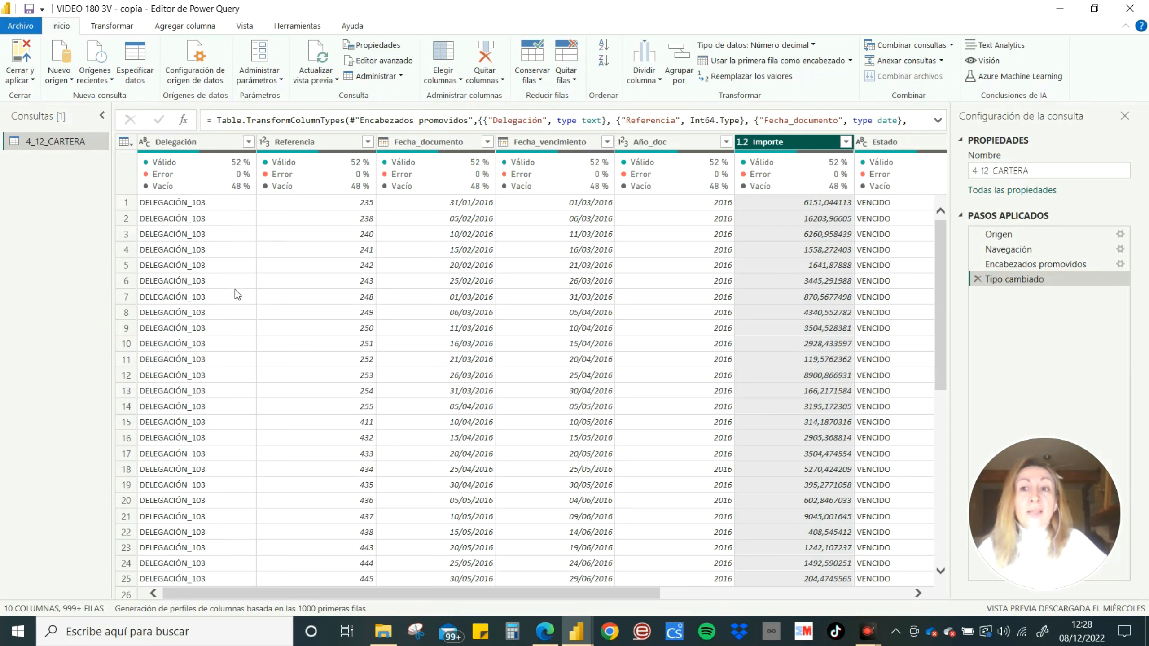
Step: Examine the null rows after the last data record in 4_12_CARTERA, from Delegación across to Fecha_vencimiento
scroll(240, 308, down, 20)
scroll(242, 324, down, 20)
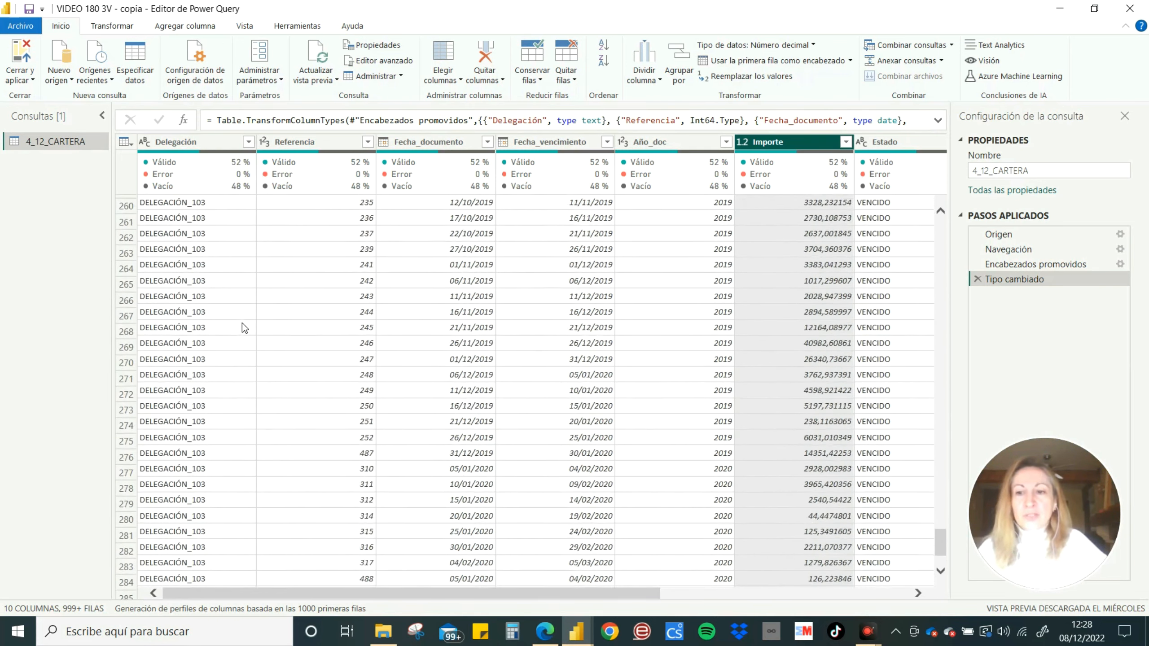
scroll(242, 323, down, 20)
scroll(242, 322, down, 20)
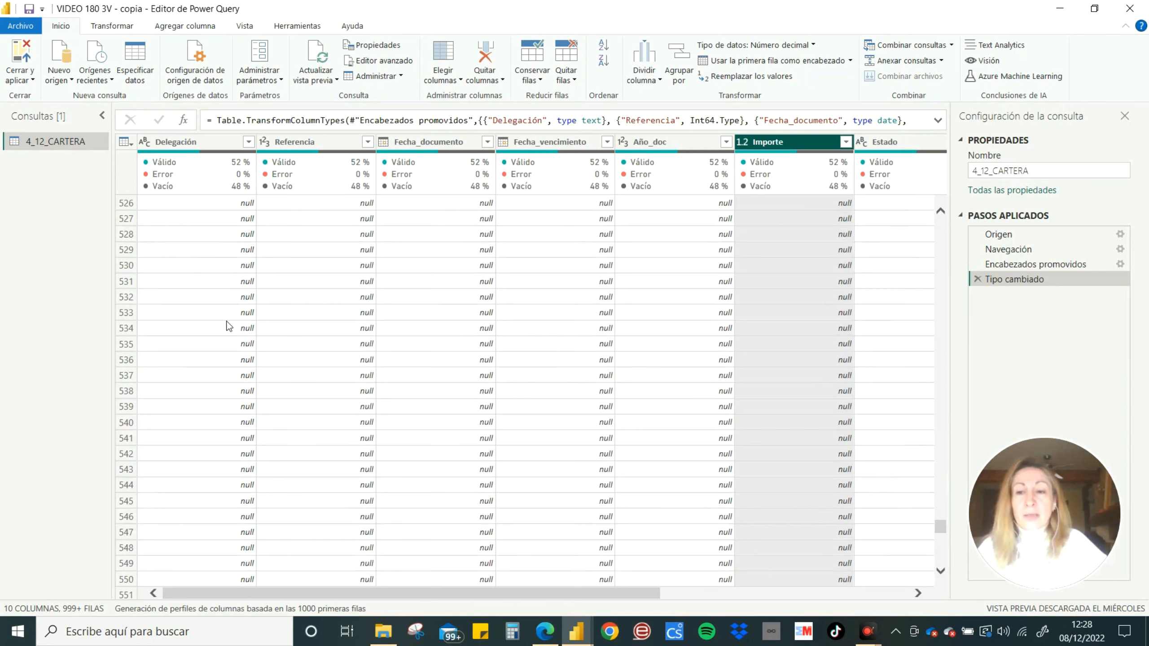
click(198, 266)
scroll(198, 266, up, 3)
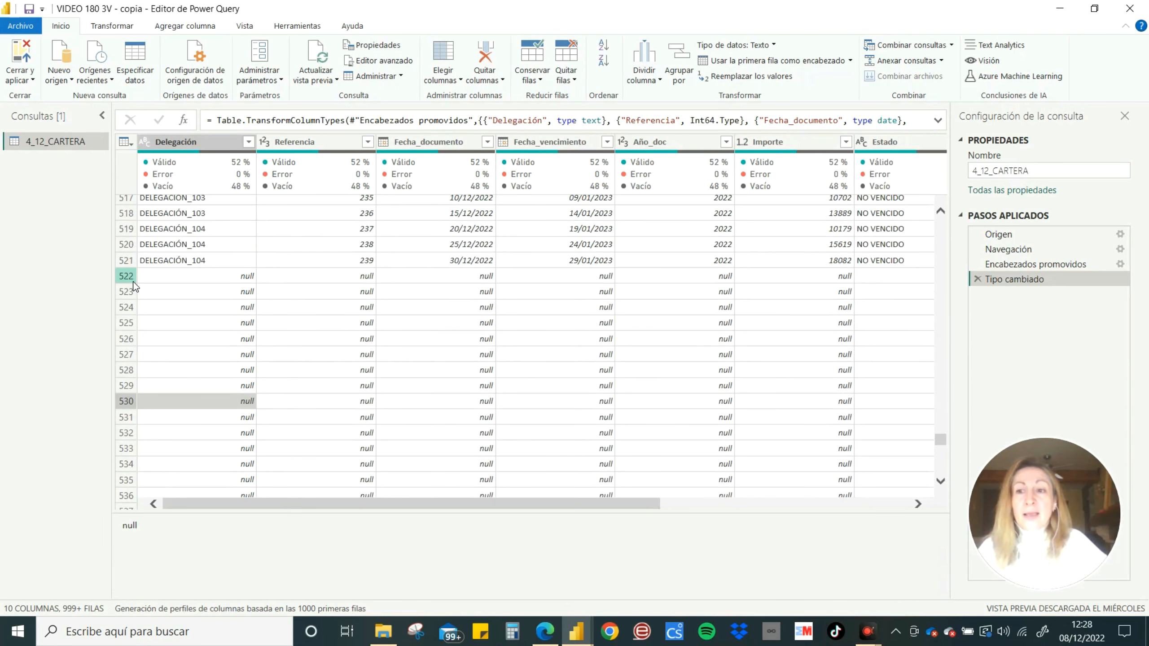
click(194, 411)
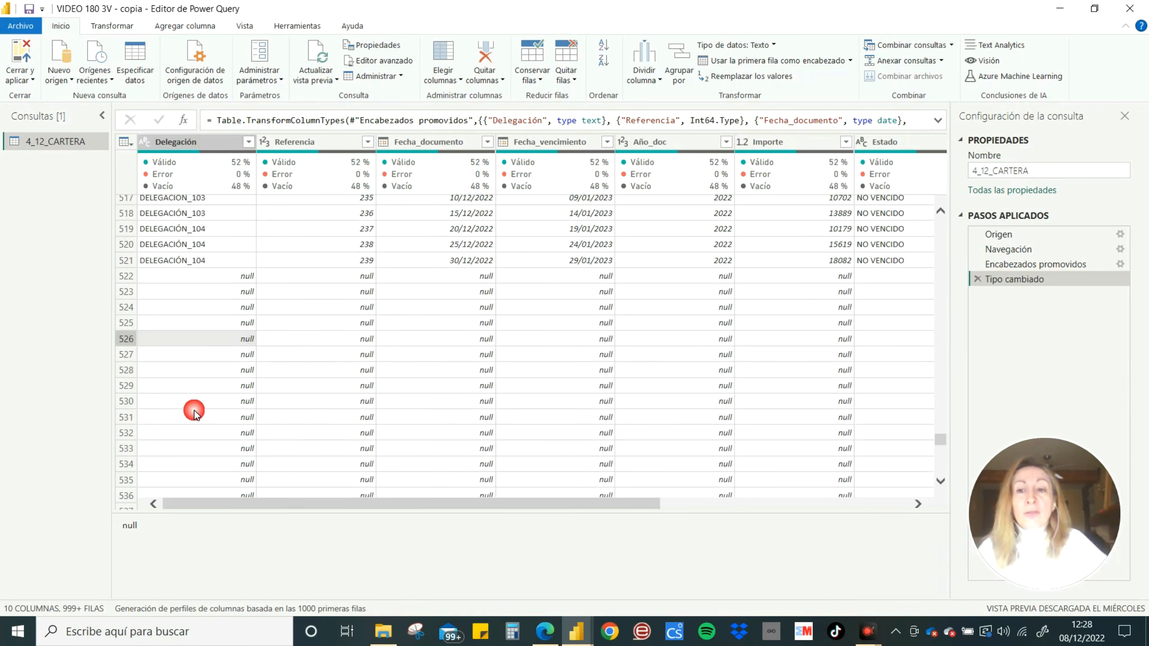
click(313, 391)
click(227, 298)
click(231, 343)
click(222, 388)
click(330, 390)
click(436, 385)
click(561, 400)
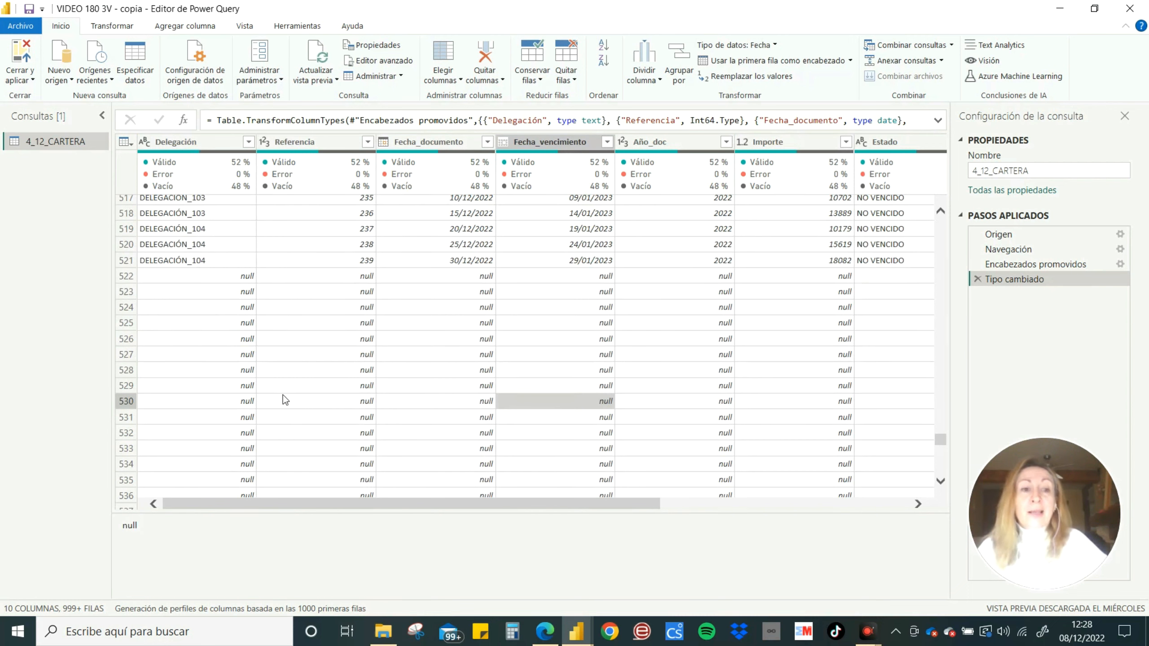
click(588, 495)
drag(582, 596, 372, 480)
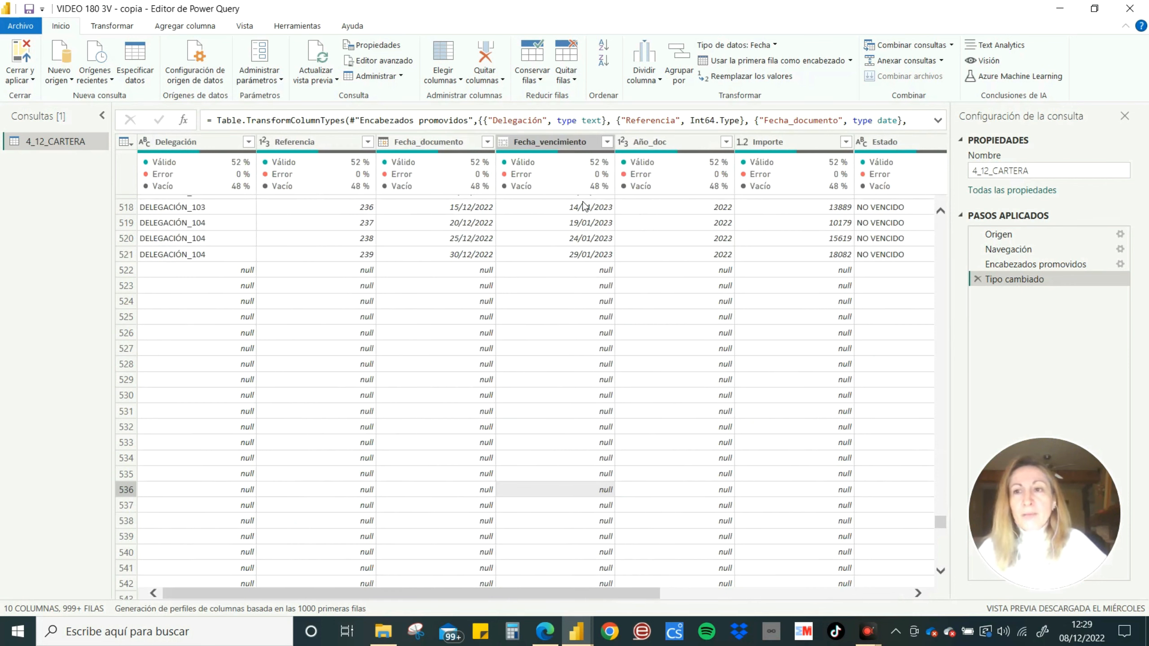
Step: Remove the blank rows from the 4_12_CARTERA query, then close the editor and apply the changes
click(573, 80)
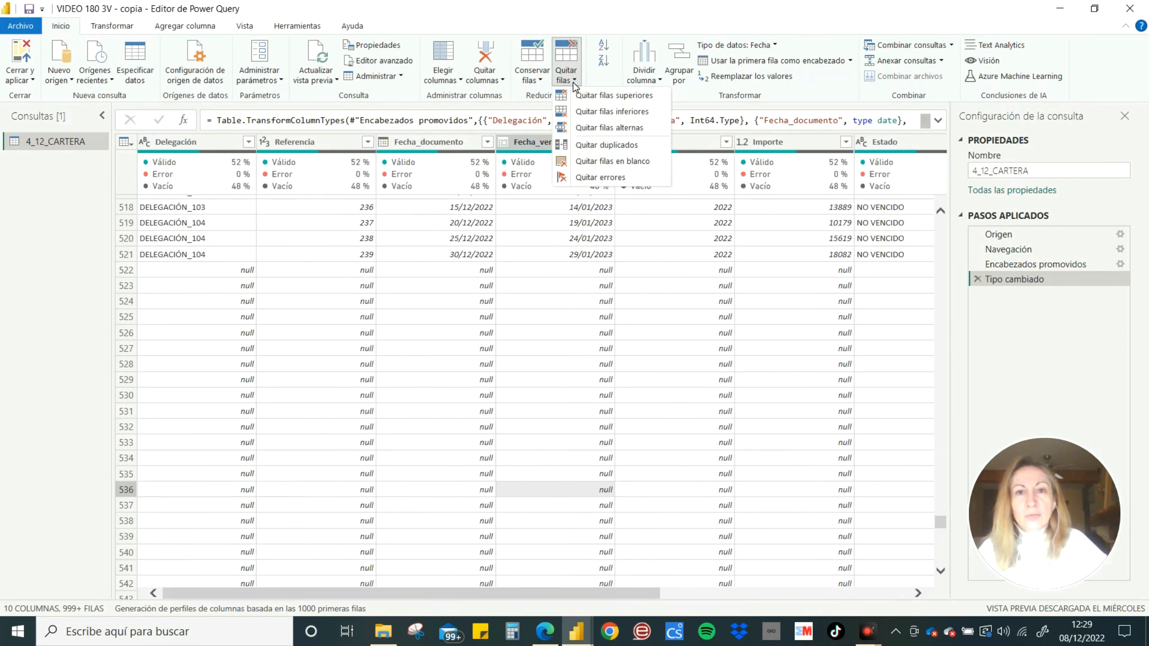
click(614, 162)
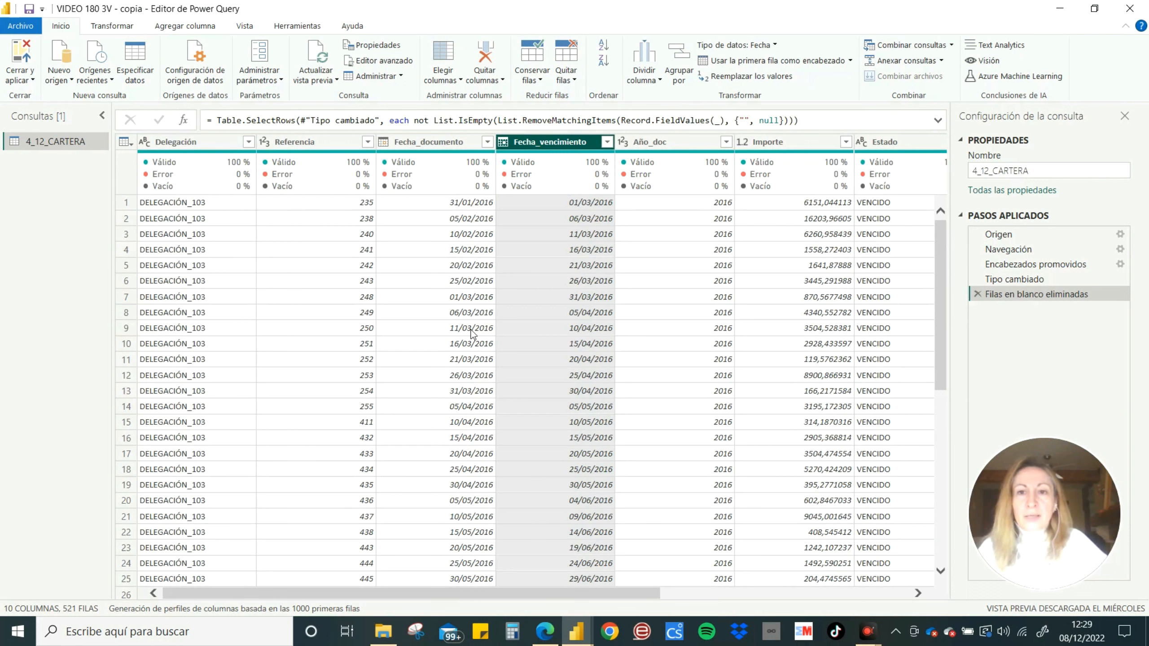
mouse_move(150, 165)
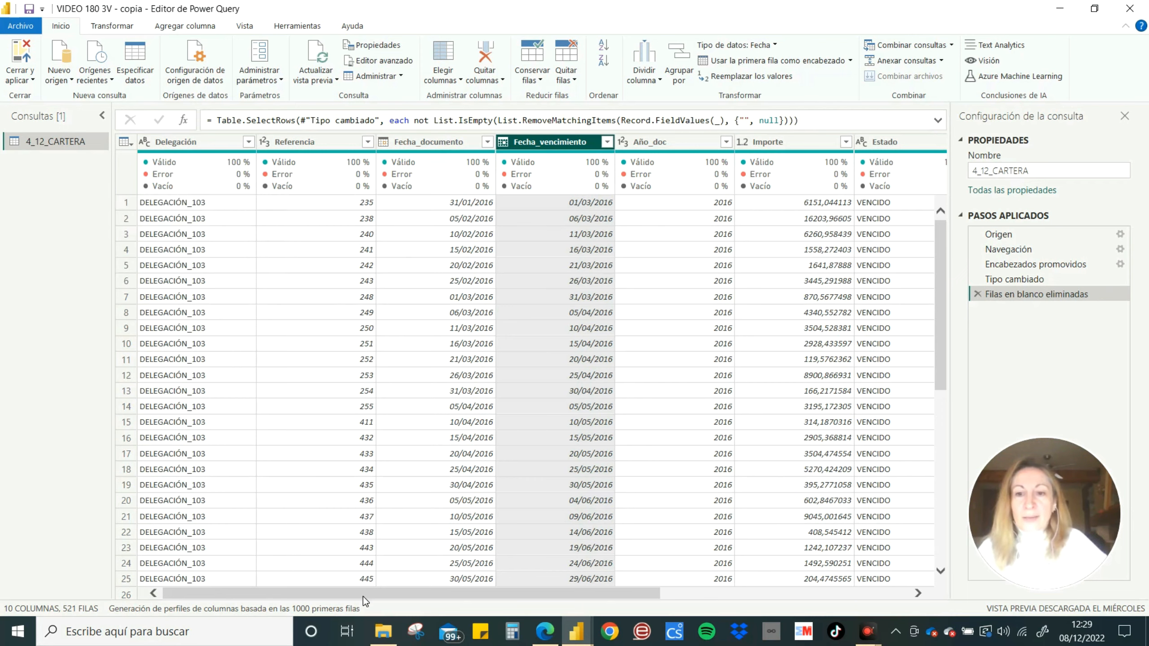
drag(364, 594, 76, 481)
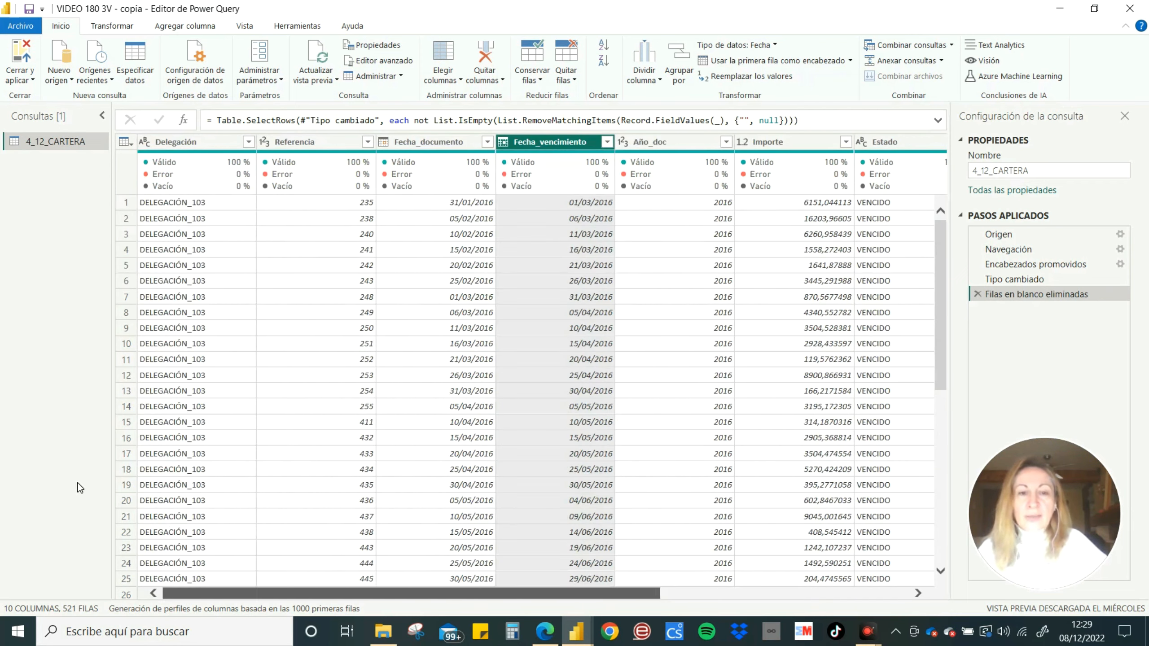
click(20, 80)
click(41, 102)
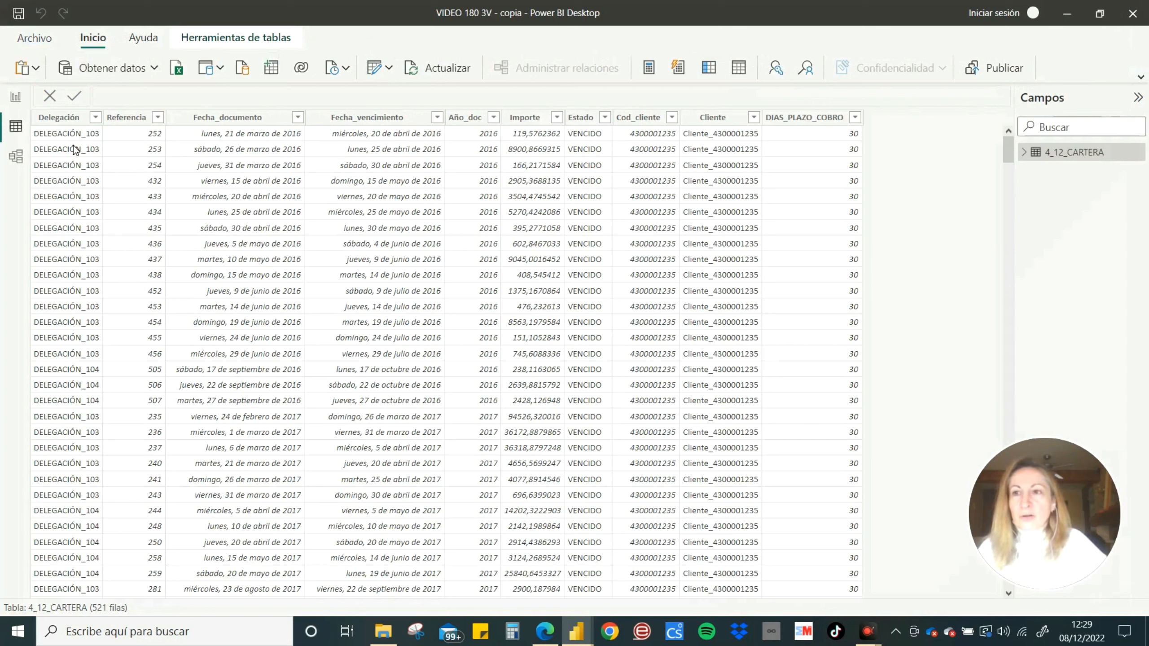
Step: Set the date format of the Fecha_documento column to 14/03/2001 (dd/mm/yyyy)
click(70, 124)
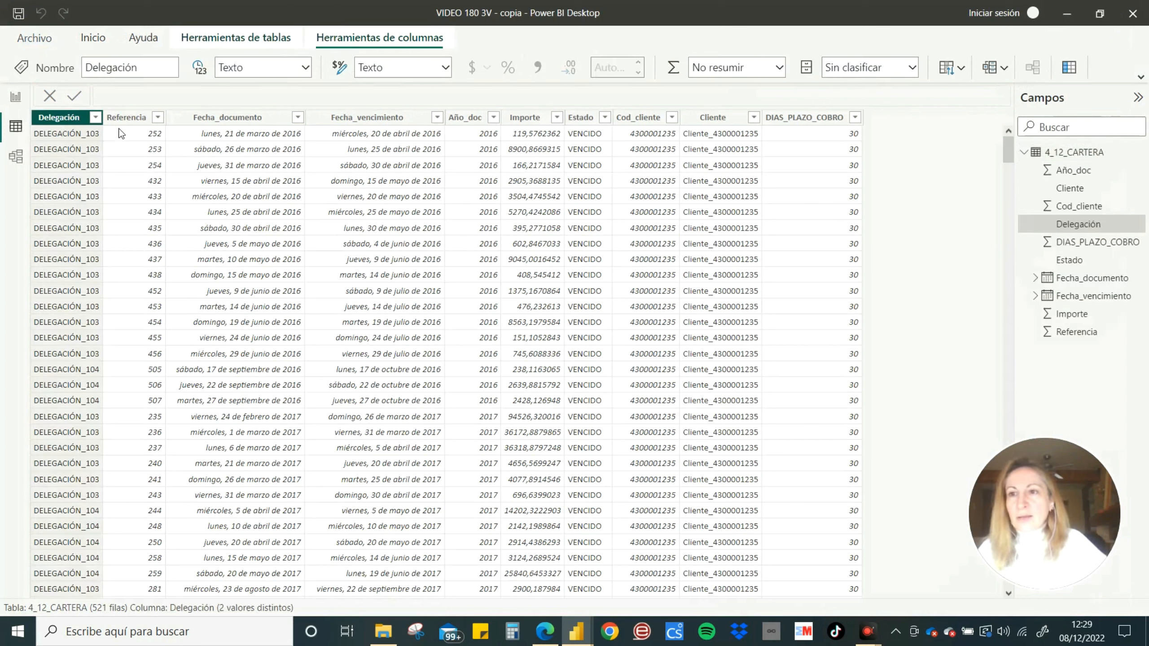
click(129, 119)
click(232, 125)
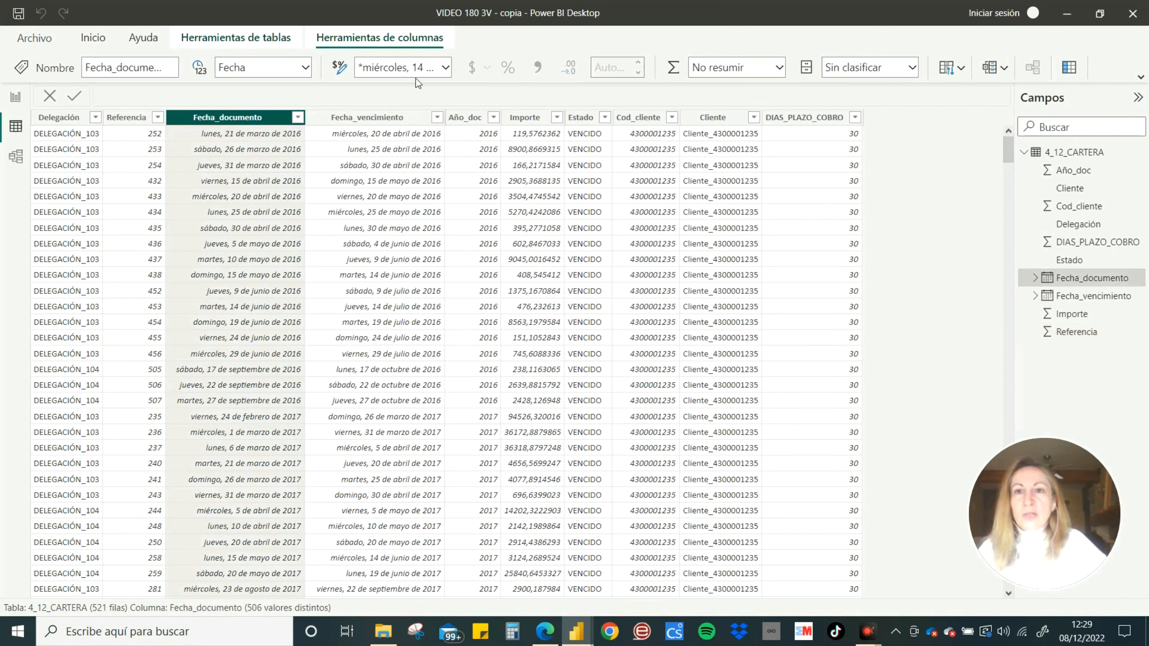
click(447, 69)
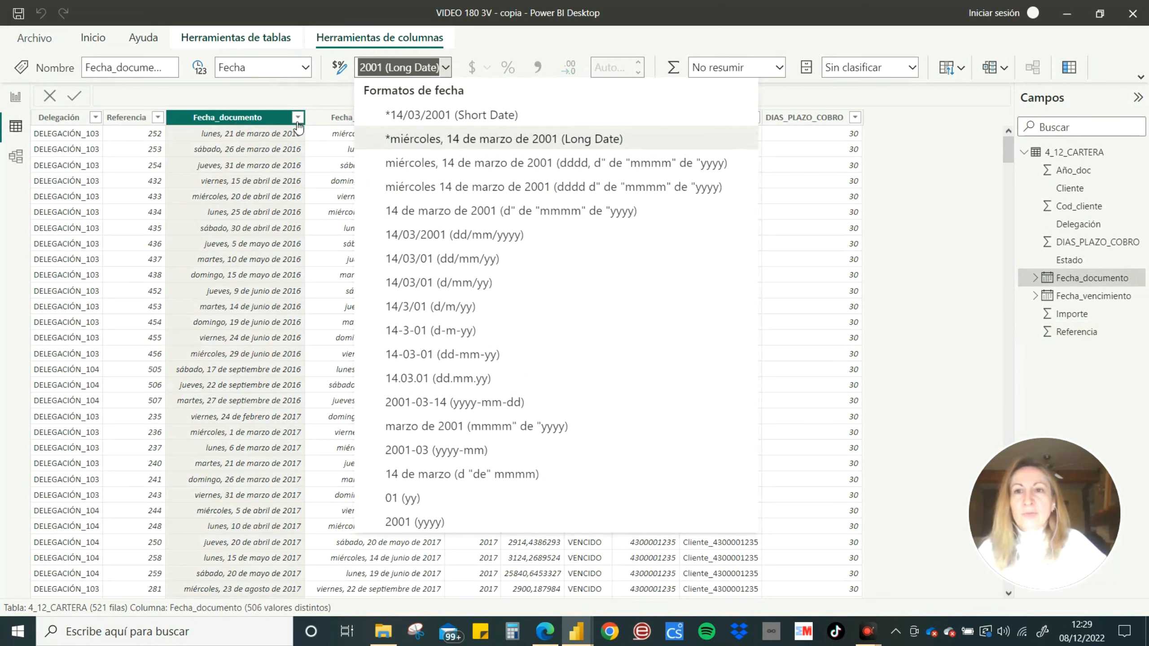
click(422, 237)
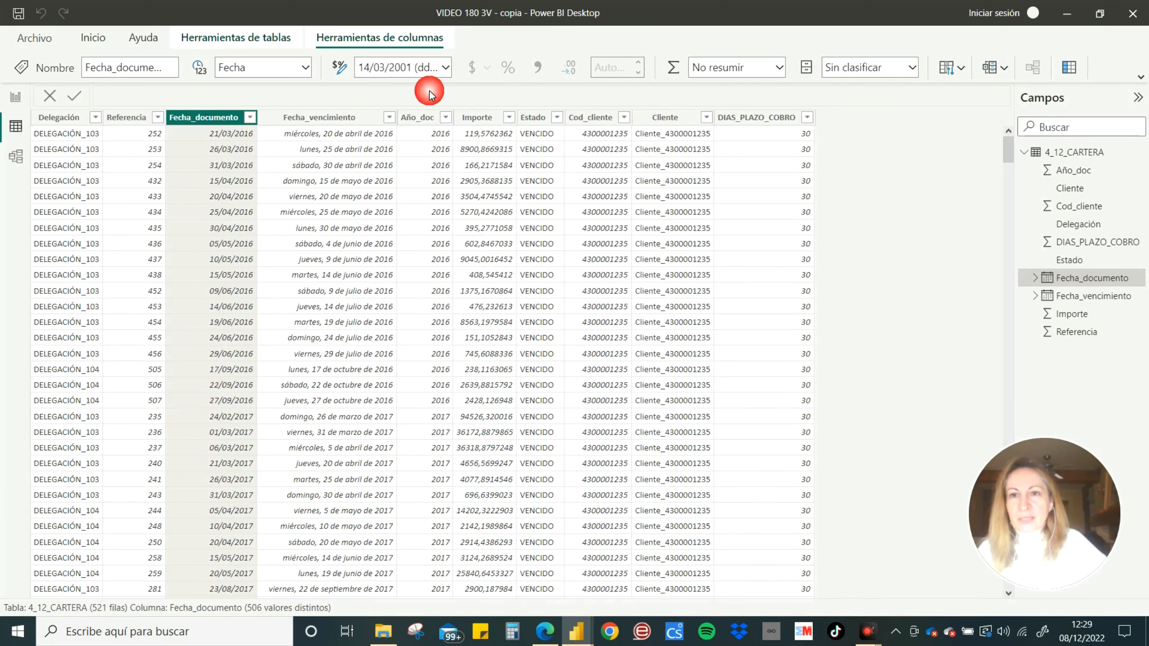
Step: Set the date format of the Fecha_vencimiento column to 14/03/2001 (dd/mm/yyyy)
click(335, 117)
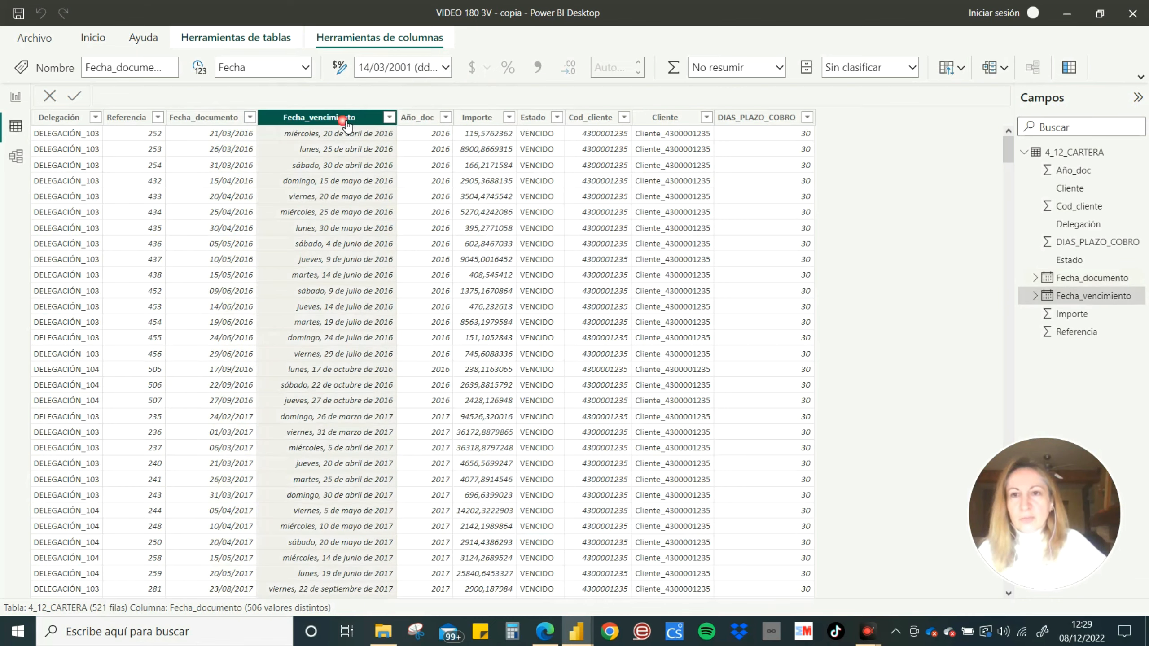
click(445, 67)
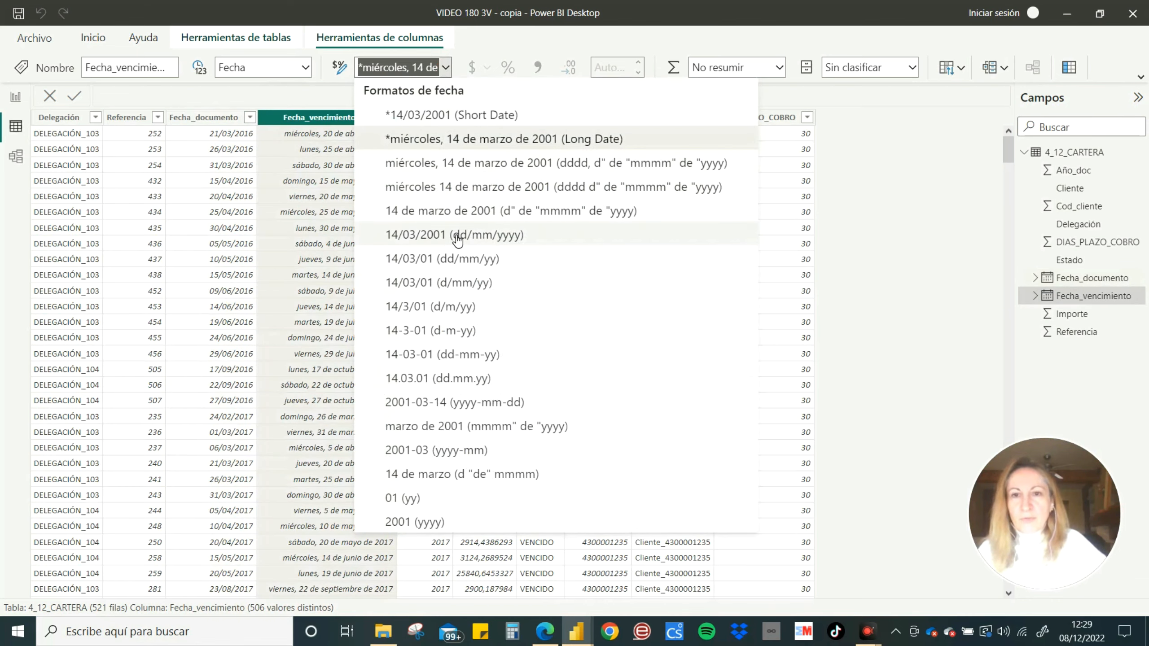
key(Escape)
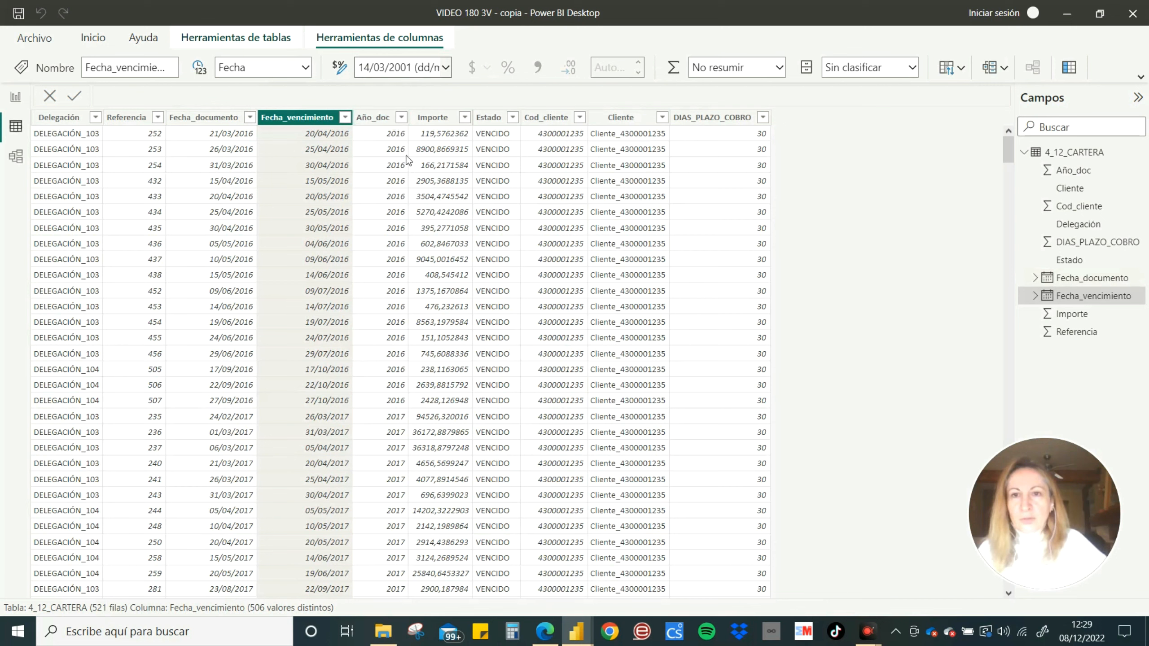
Step: Format the Importe column as currency using the € Euro (123 €) symbol
click(434, 119)
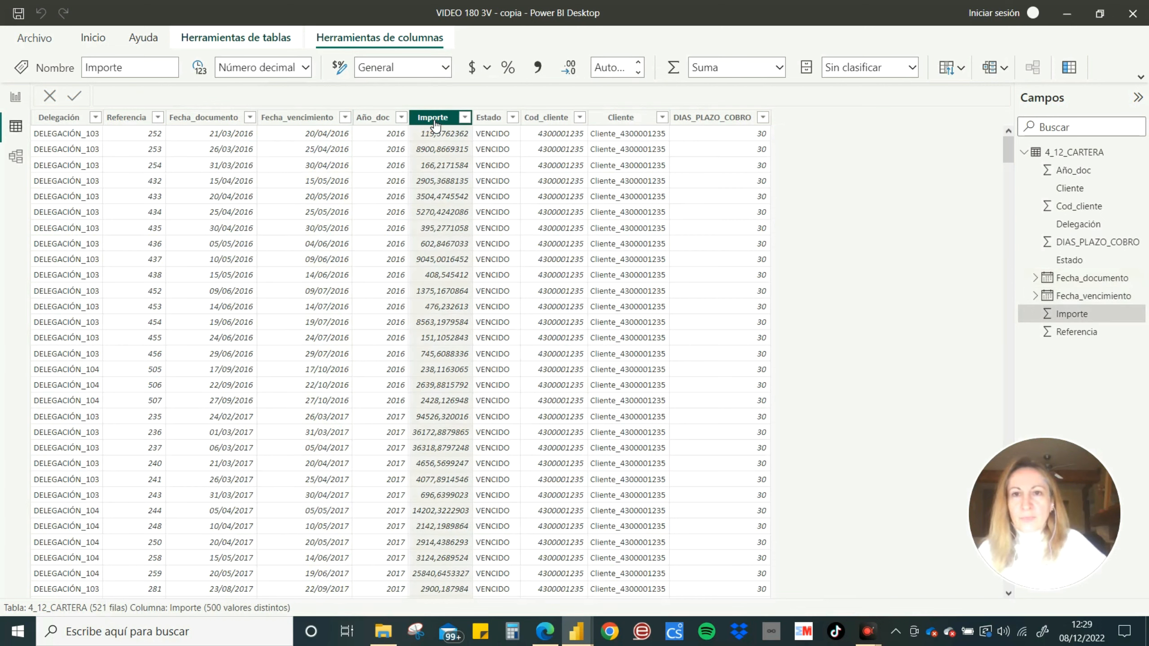
click(446, 67)
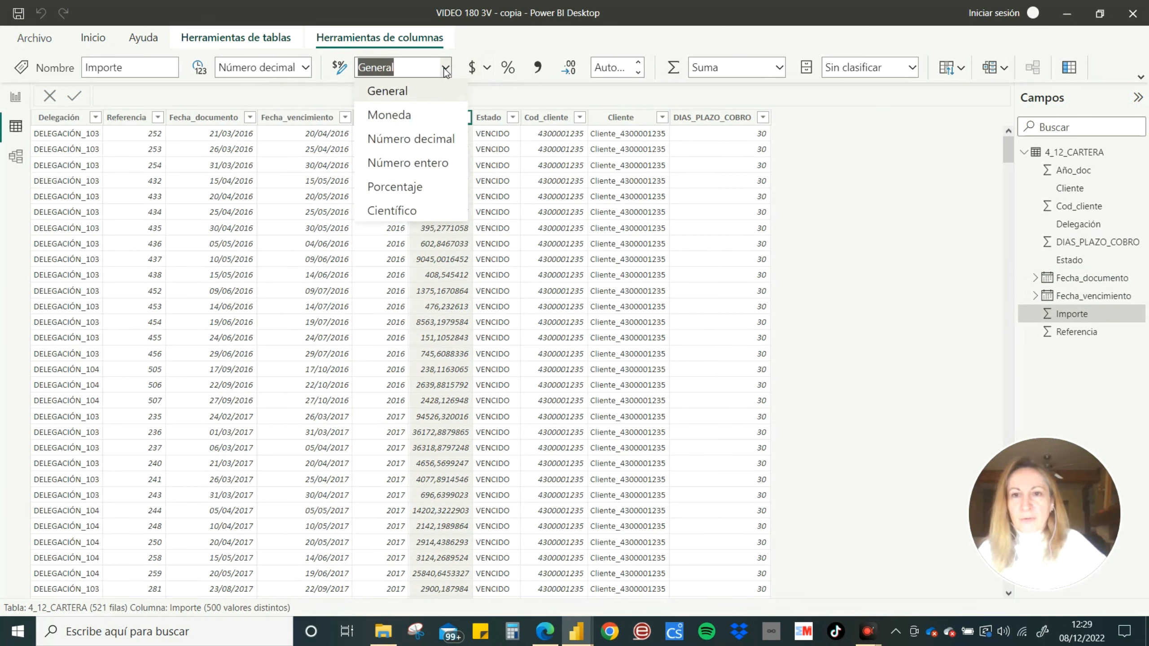
click(487, 69)
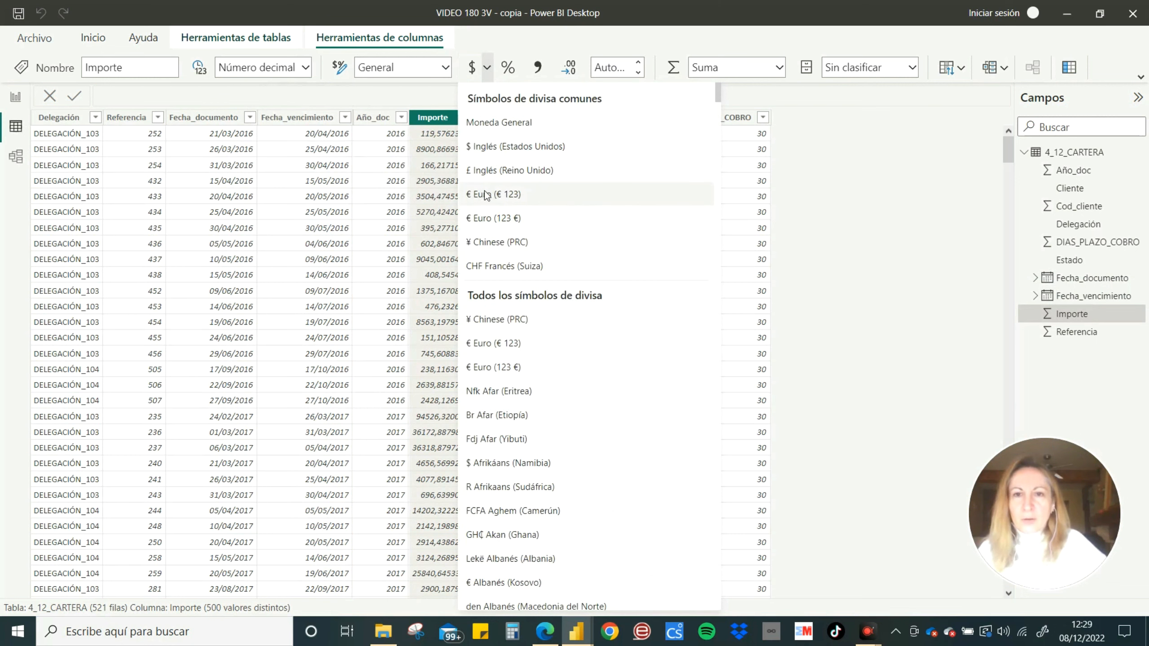
click(485, 221)
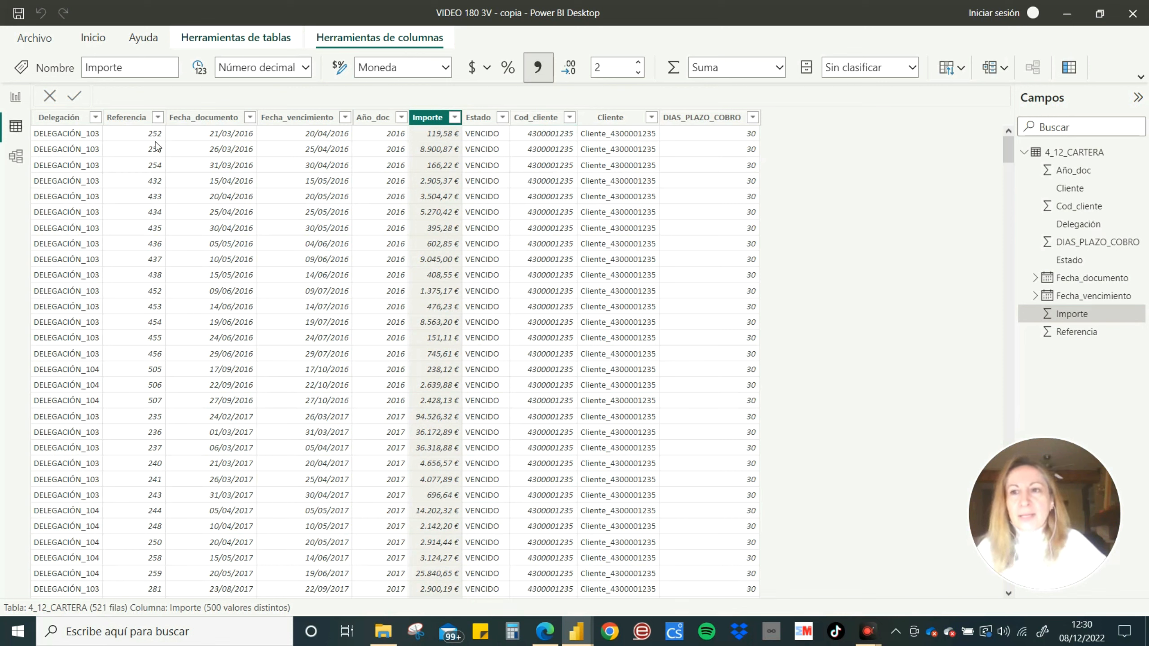
Step: Review the dates listed in the Fecha_documento column's filter, then leave it without applying any filter
click(250, 118)
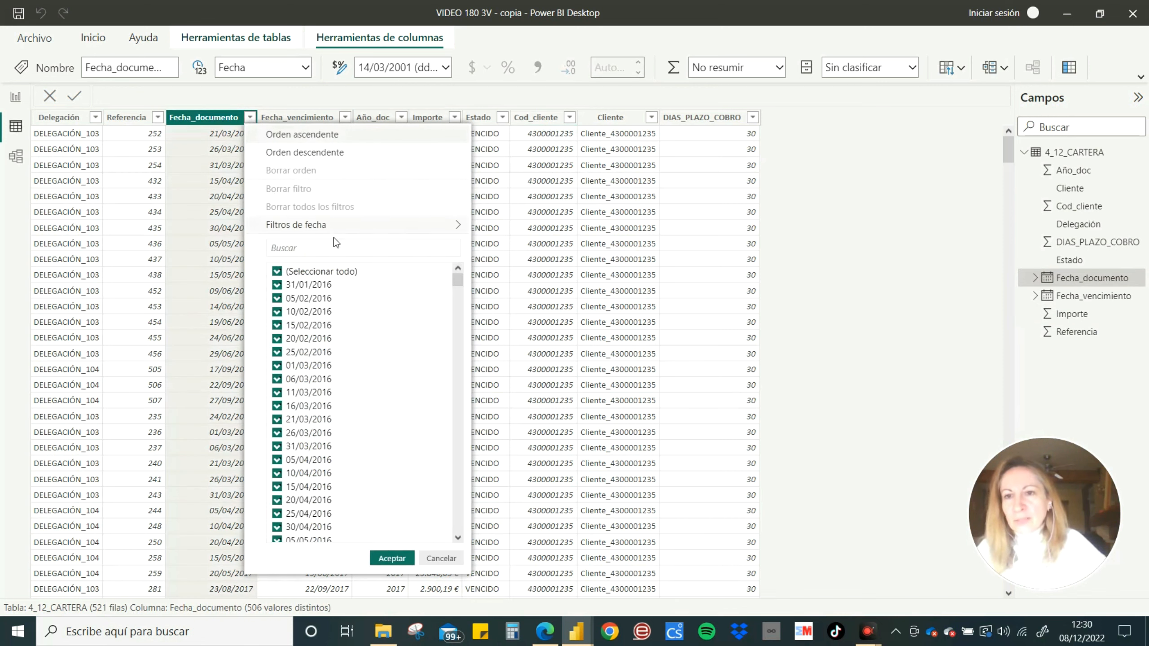
mouse_move(457, 282)
mouse_down()
mouse_move(458, 526)
mouse_move(468, 265)
mouse_up()
click(318, 549)
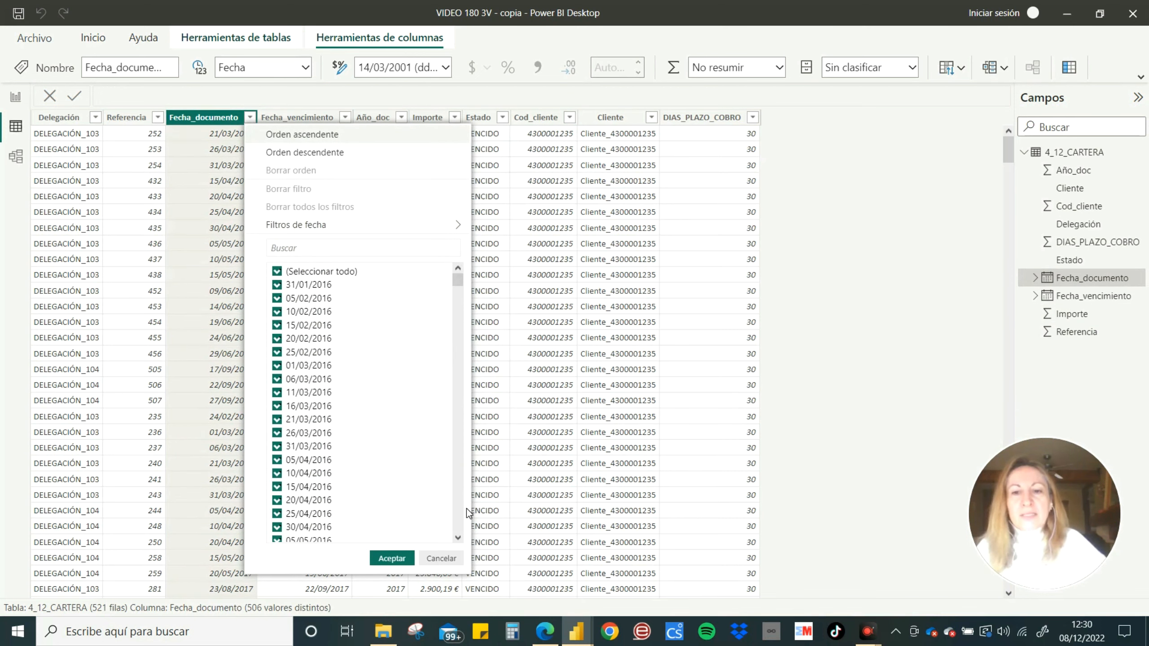
click(441, 559)
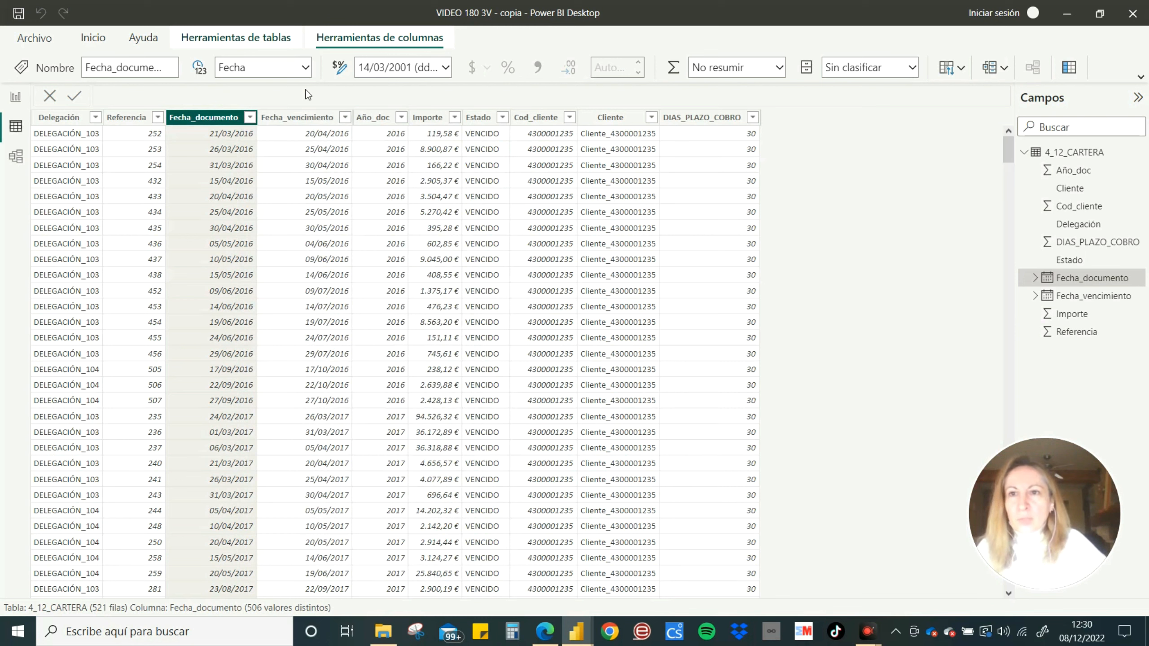
Step: Create a calculated table with the formula TABLA de PRUEBAS = VALUES('4_12_CARTERA'[Cliente]) and look through its customer rows
click(248, 37)
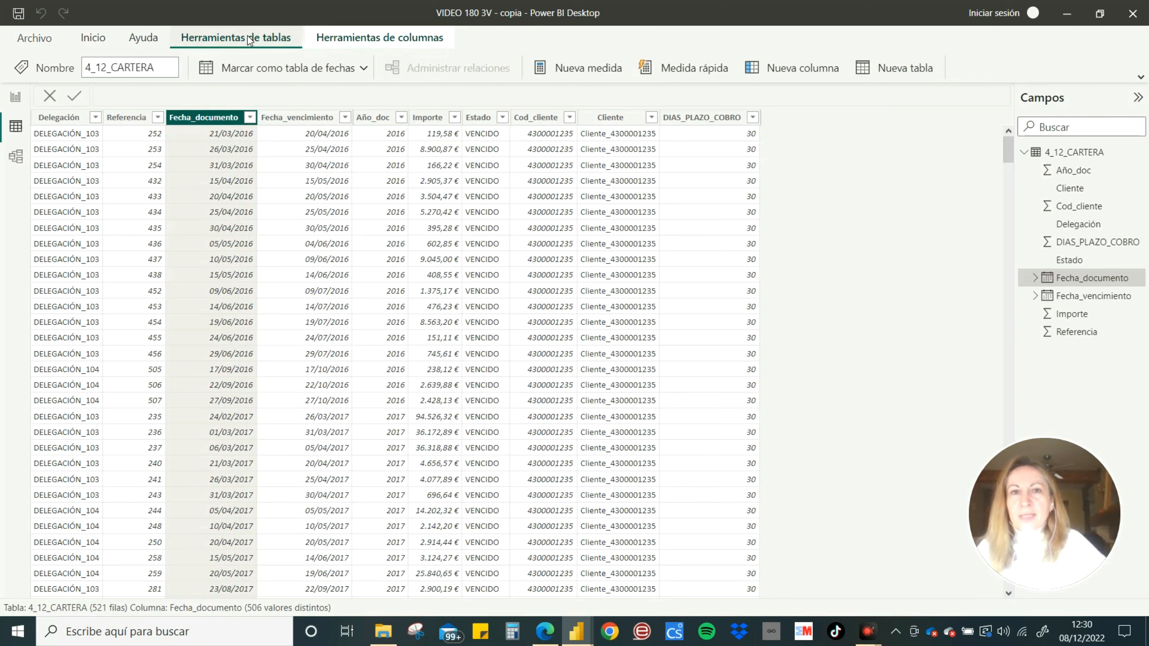
click(895, 70)
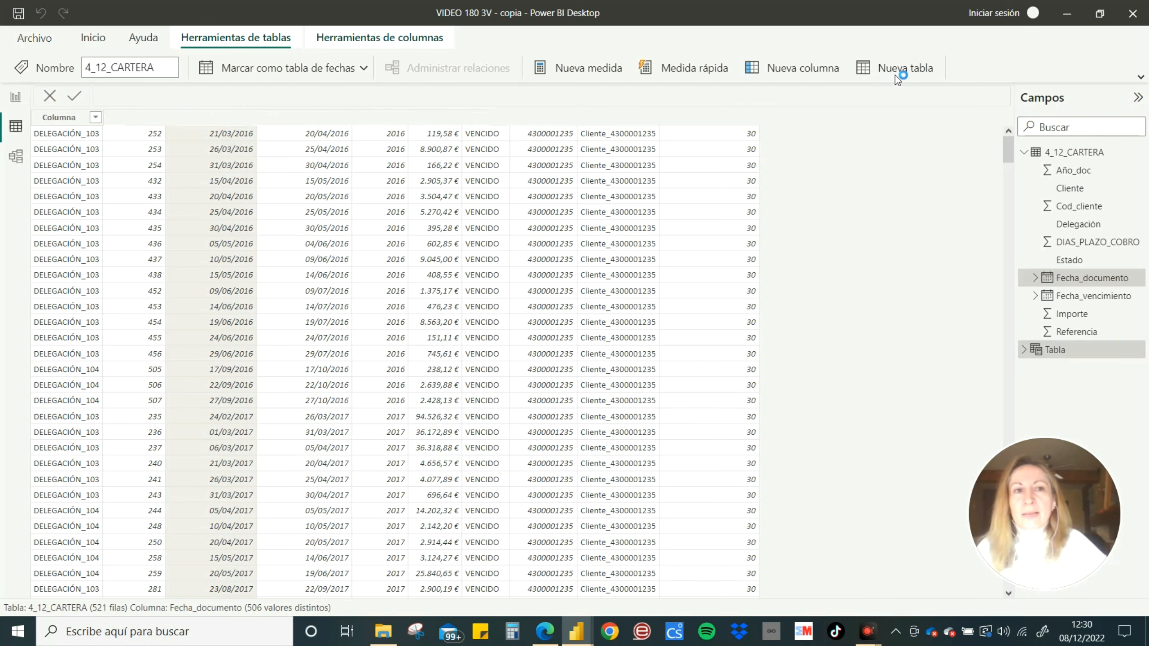
key(BackSpace)
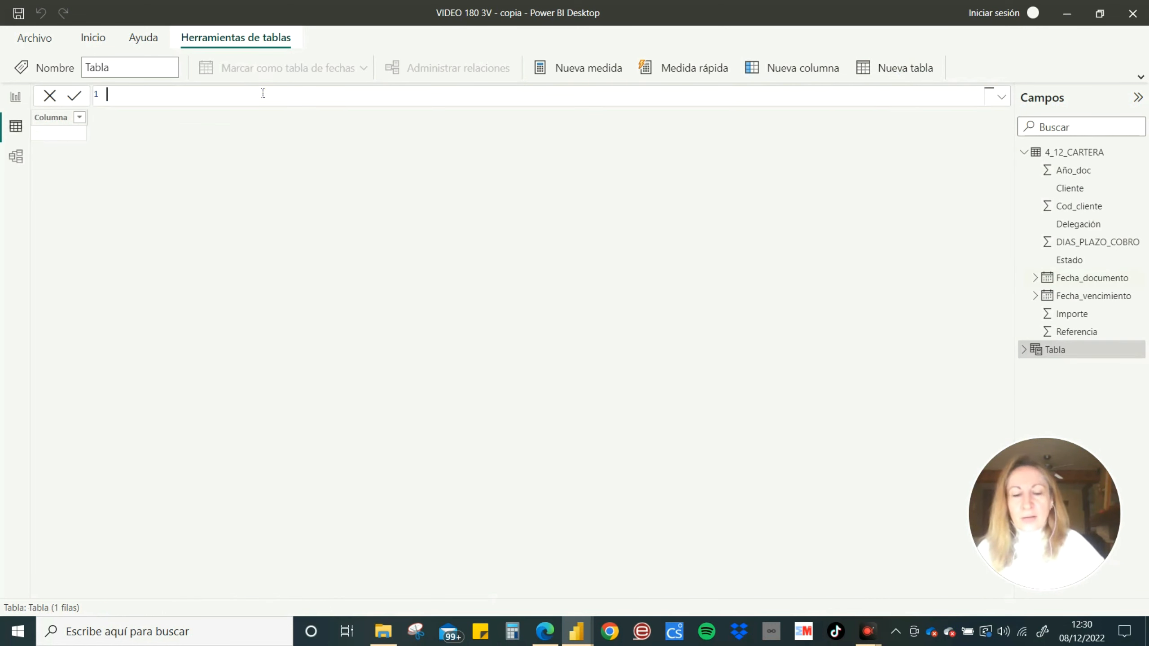
text(TABLA de PRUEBAS=)
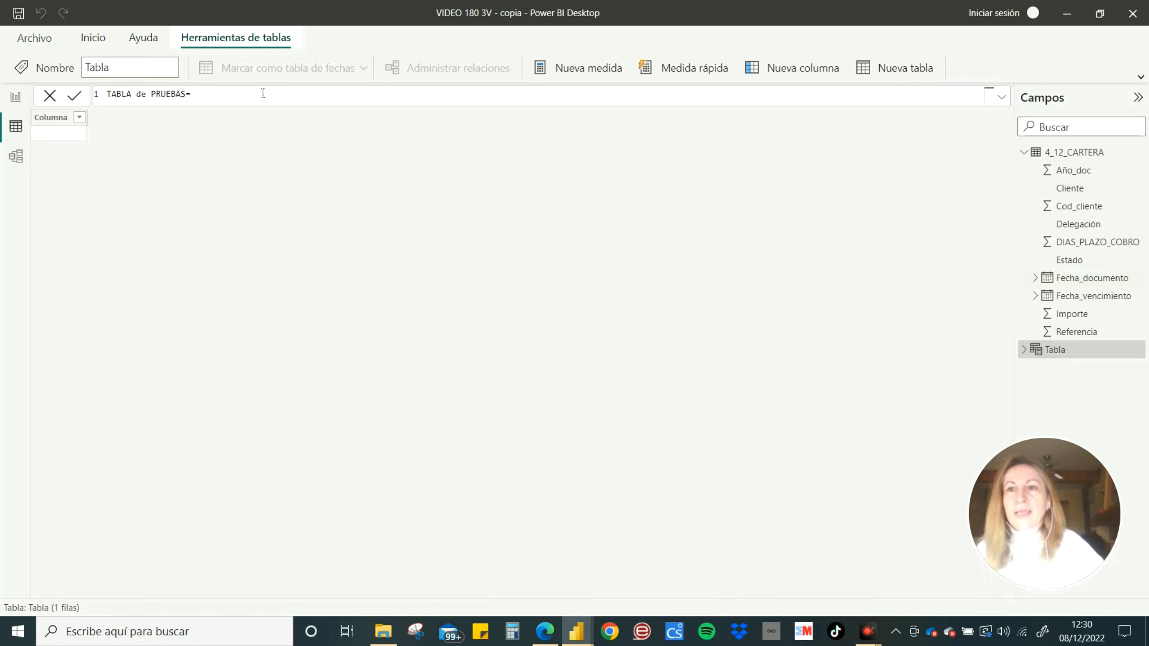
text(VALUES)
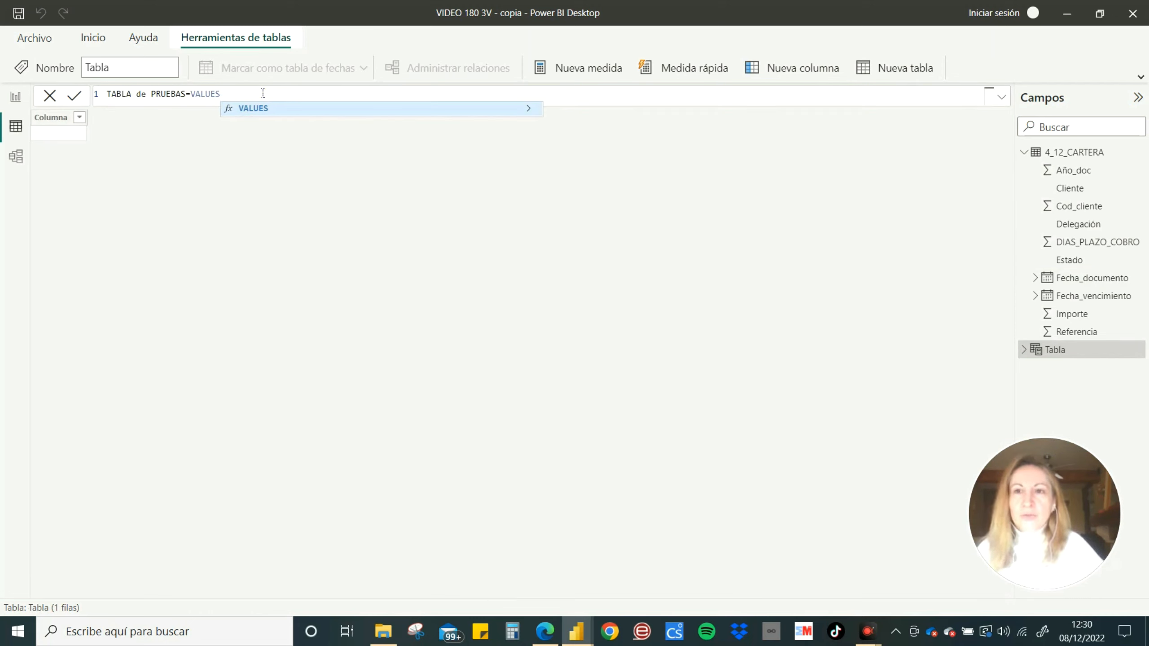
text(()
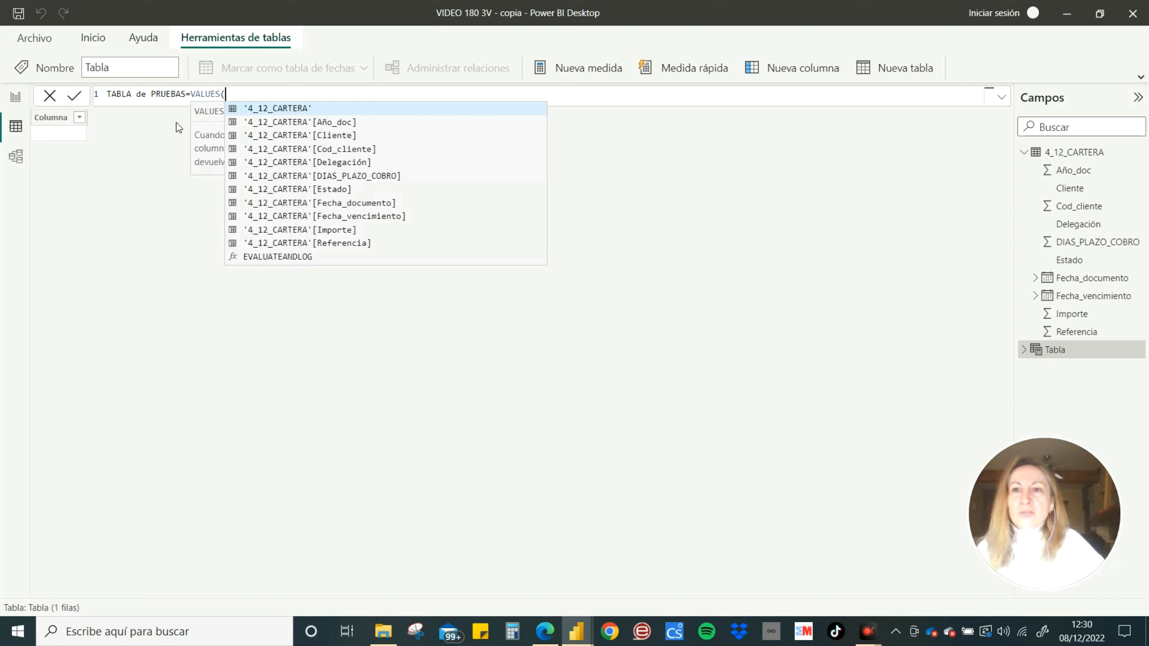
key(BackSpace)
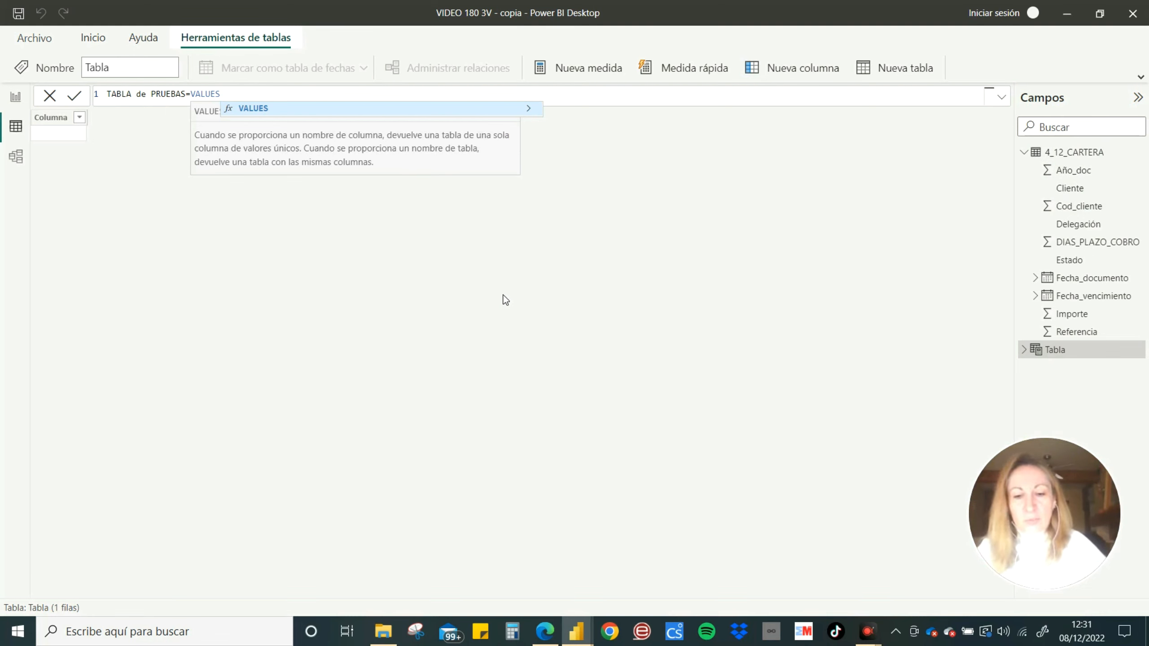
text(()
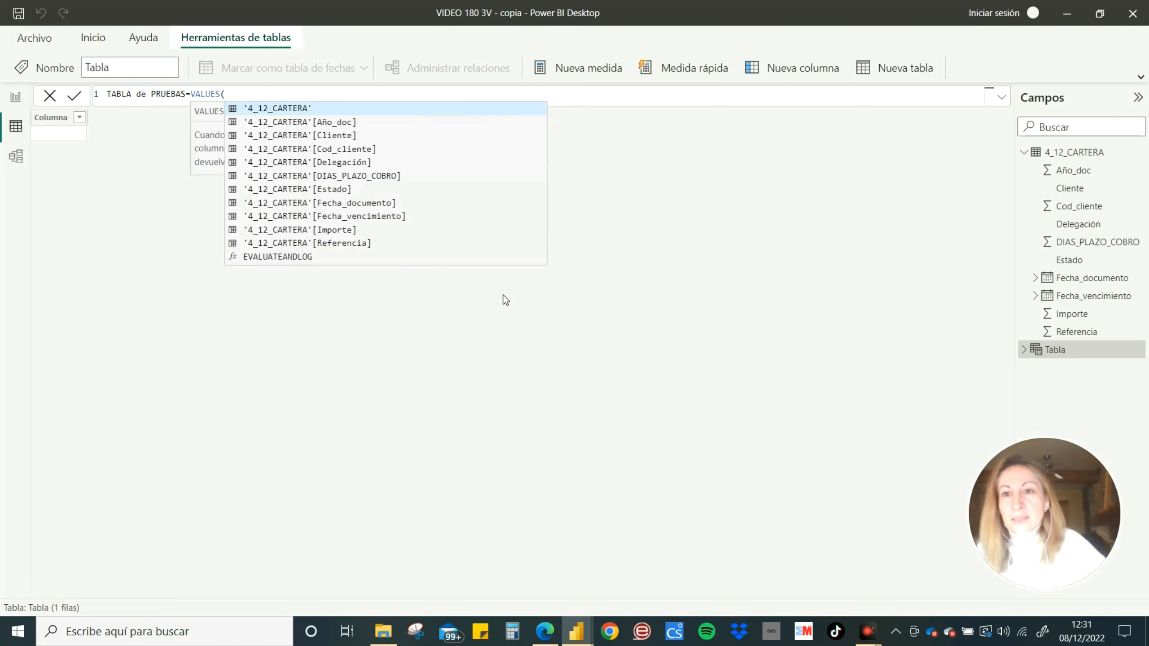
click(314, 137)
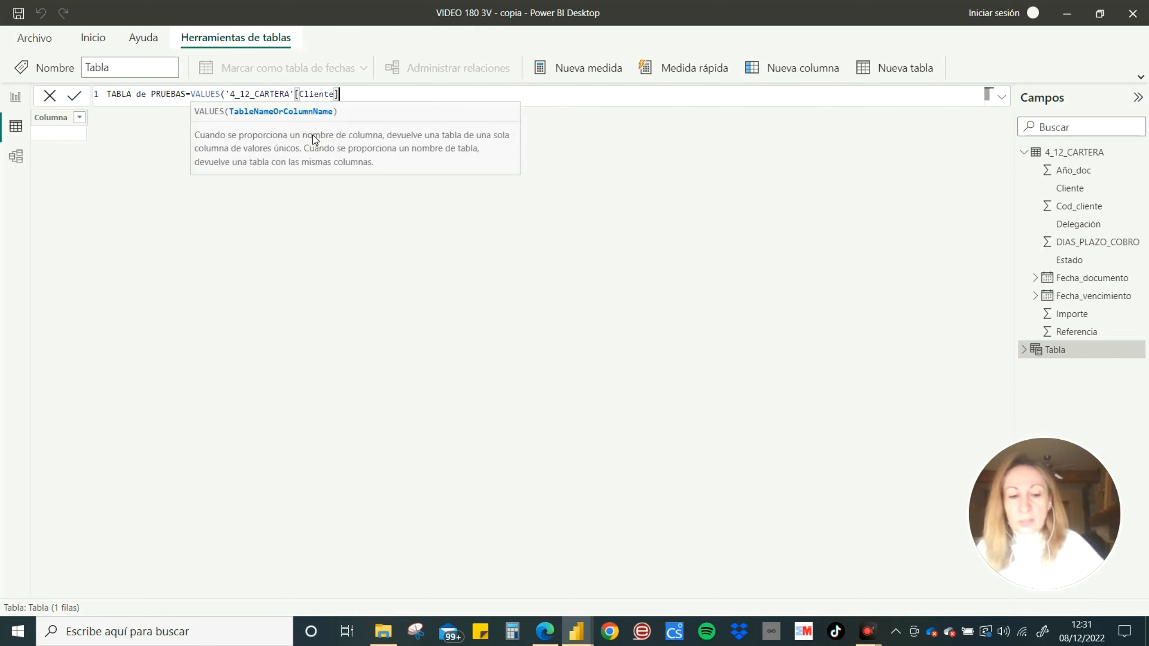
click(76, 96)
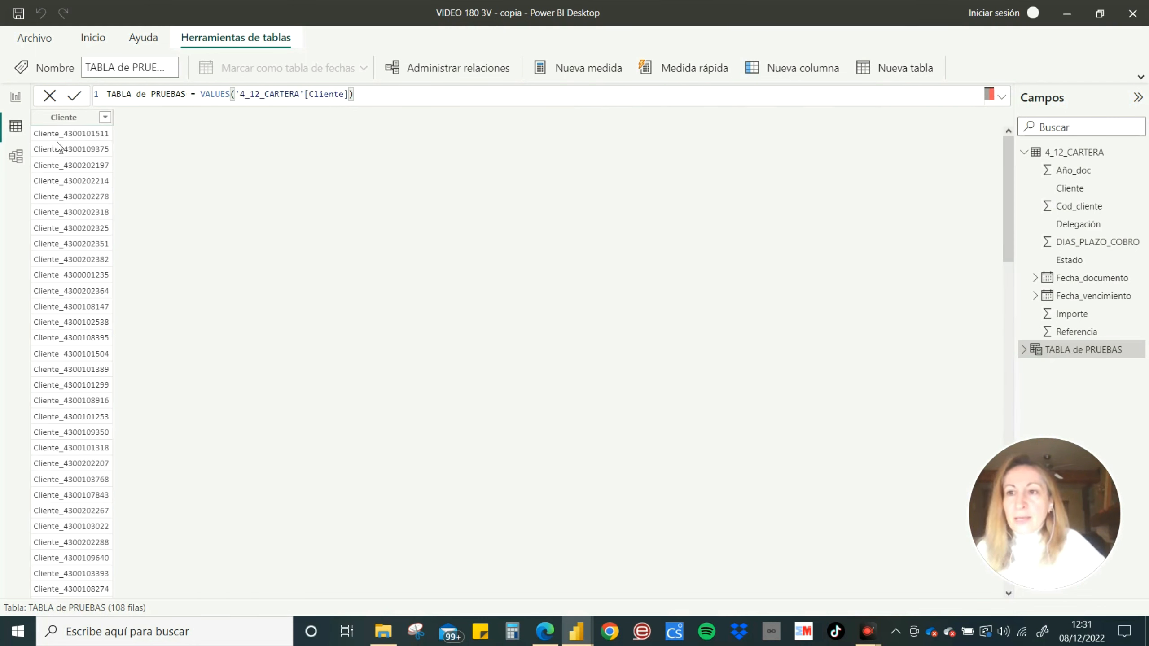
scroll(90, 185, down, 6)
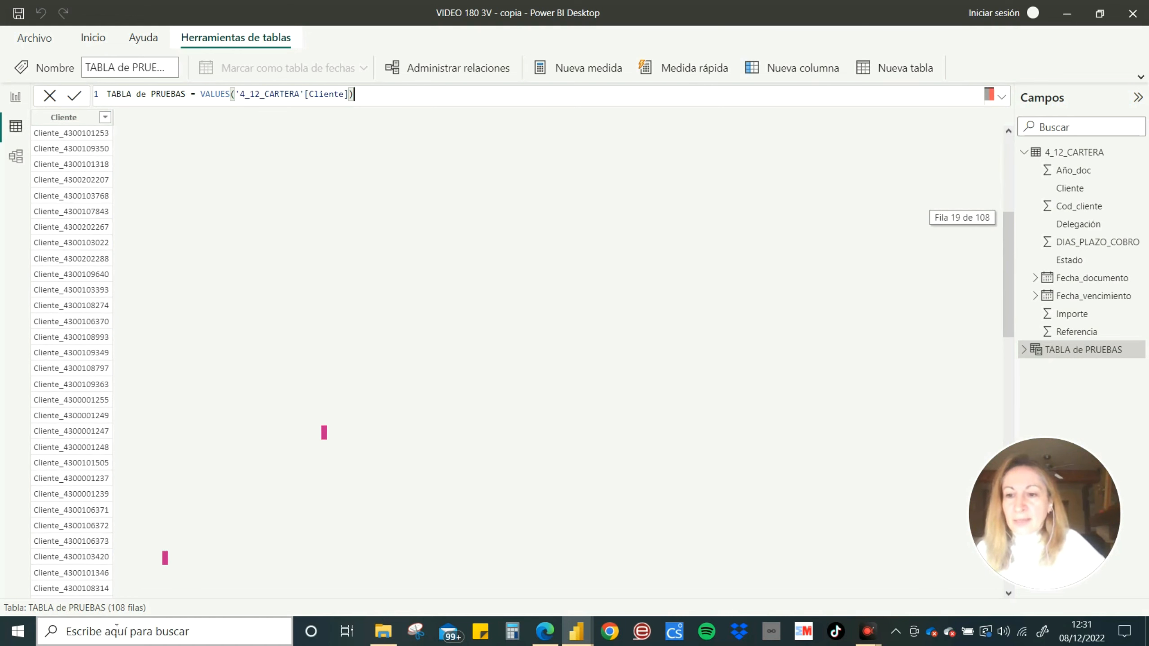
scroll(73, 317, up, 6)
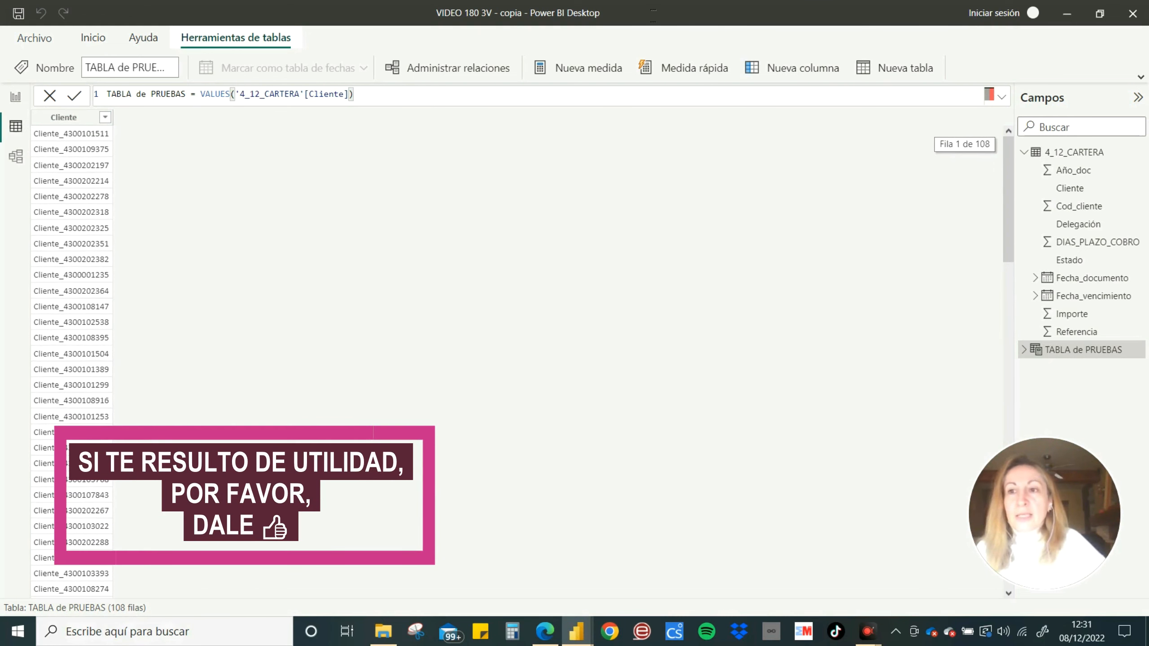
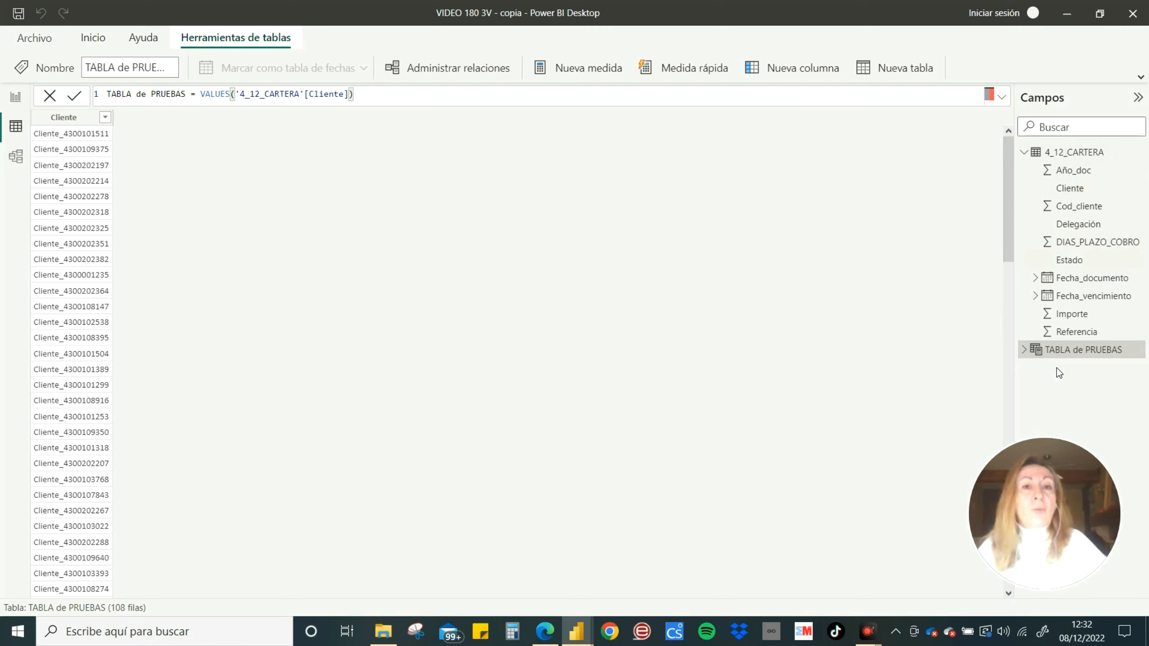
Step: Create a date table with the formula CALENDARIO = CALENDARAUTO() and check its first and last dates
click(879, 72)
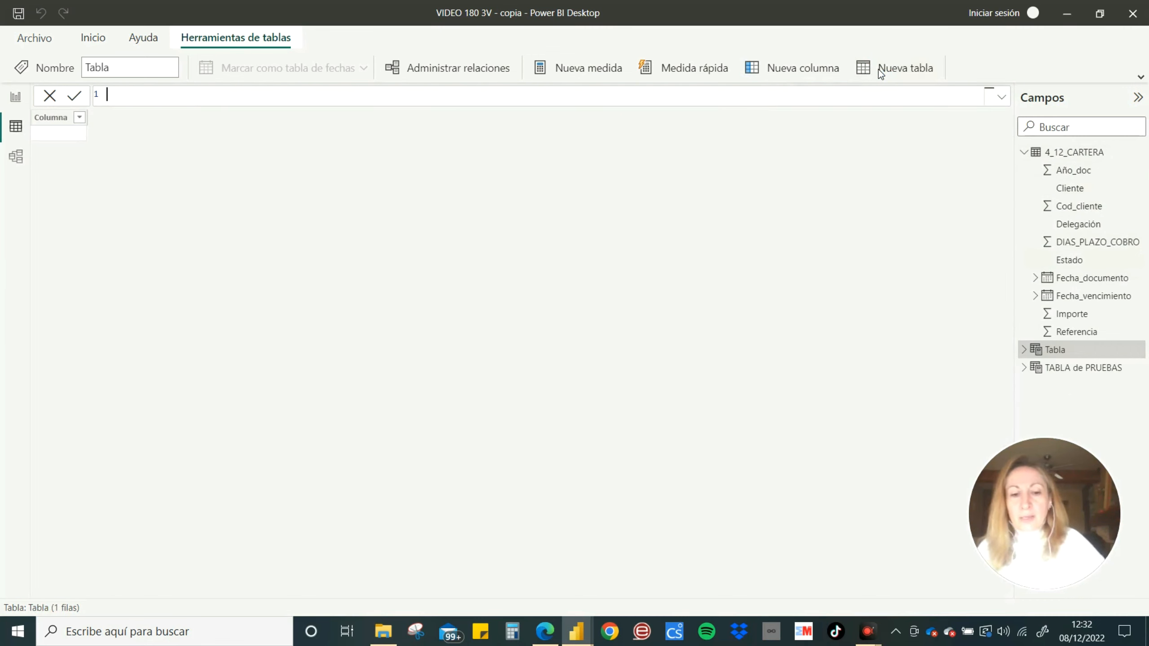
text(CALENDARIO=CALEND)
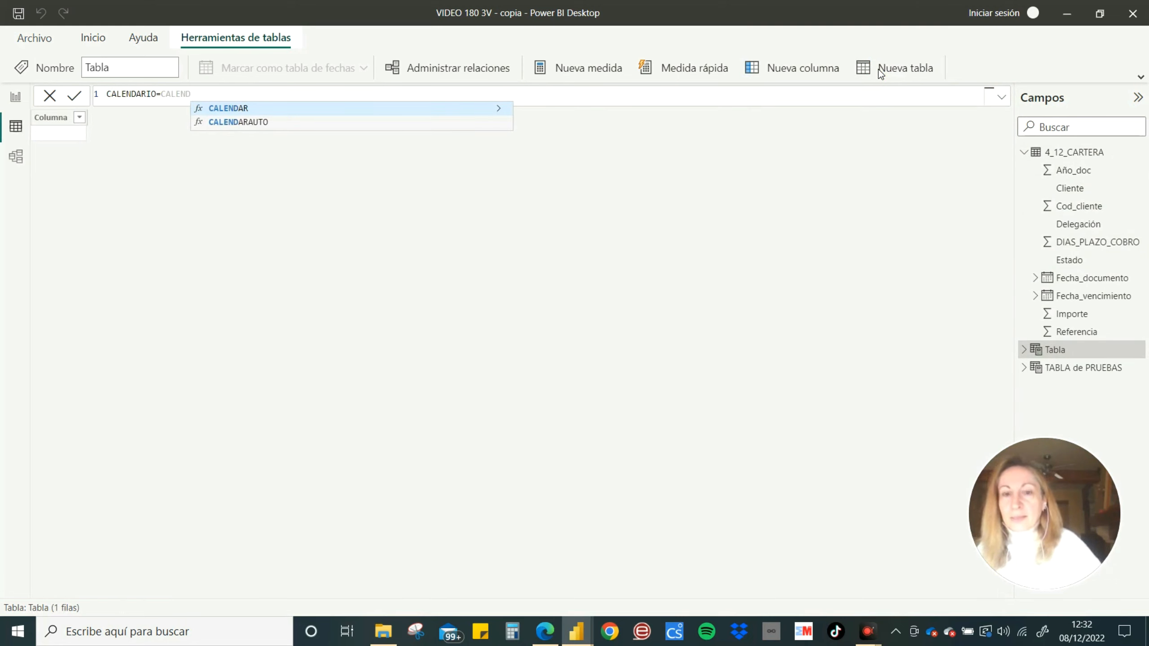
text(ARAUTO())
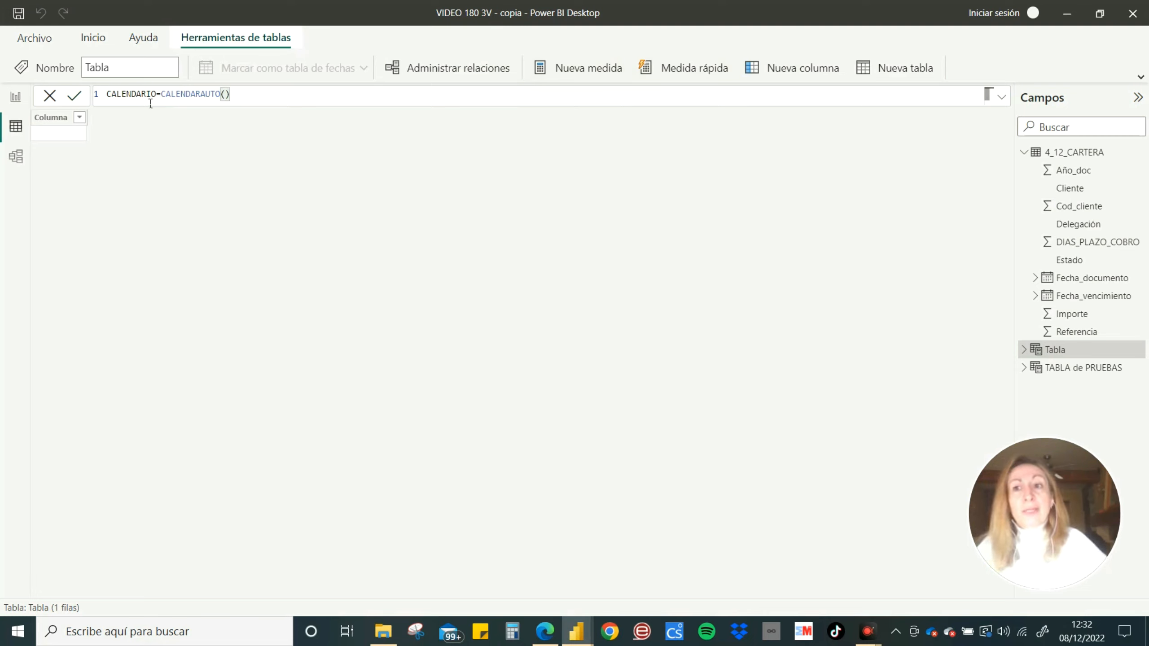
click(75, 99)
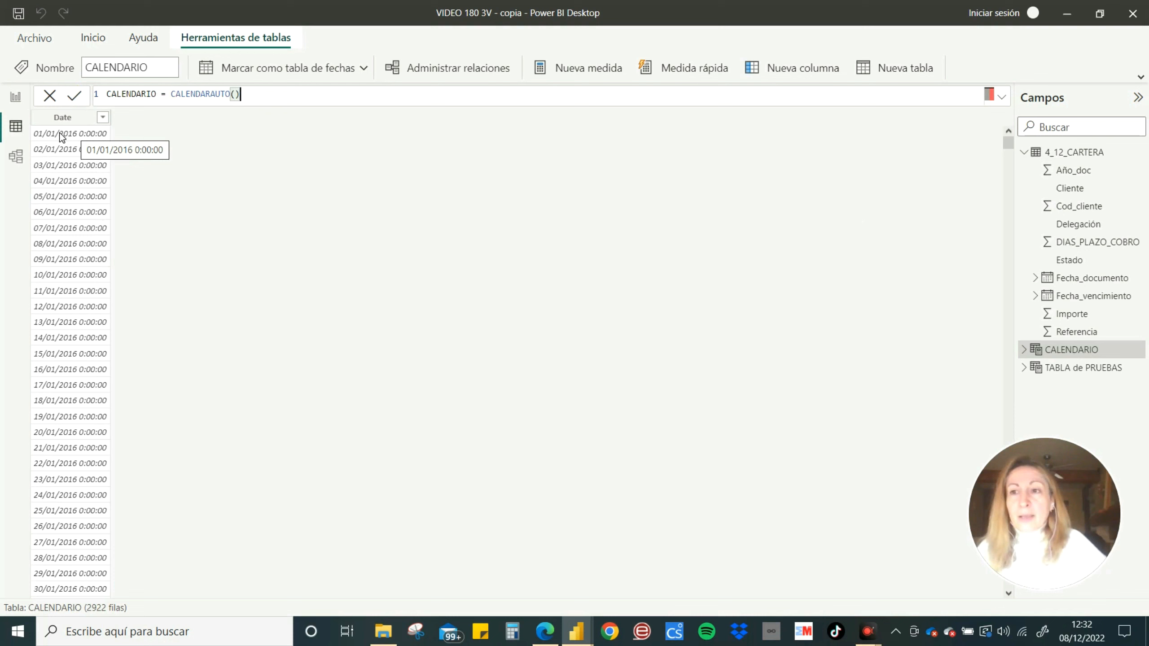
drag(1007, 147, 1024, 606)
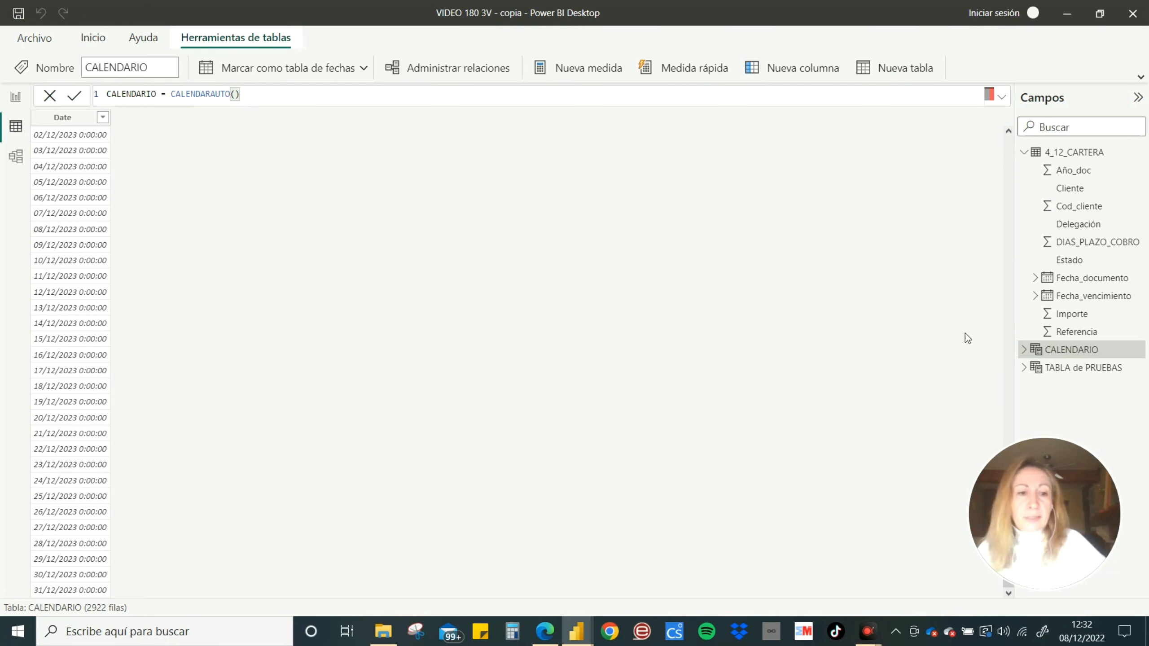
scroll(720, 262, up, 20)
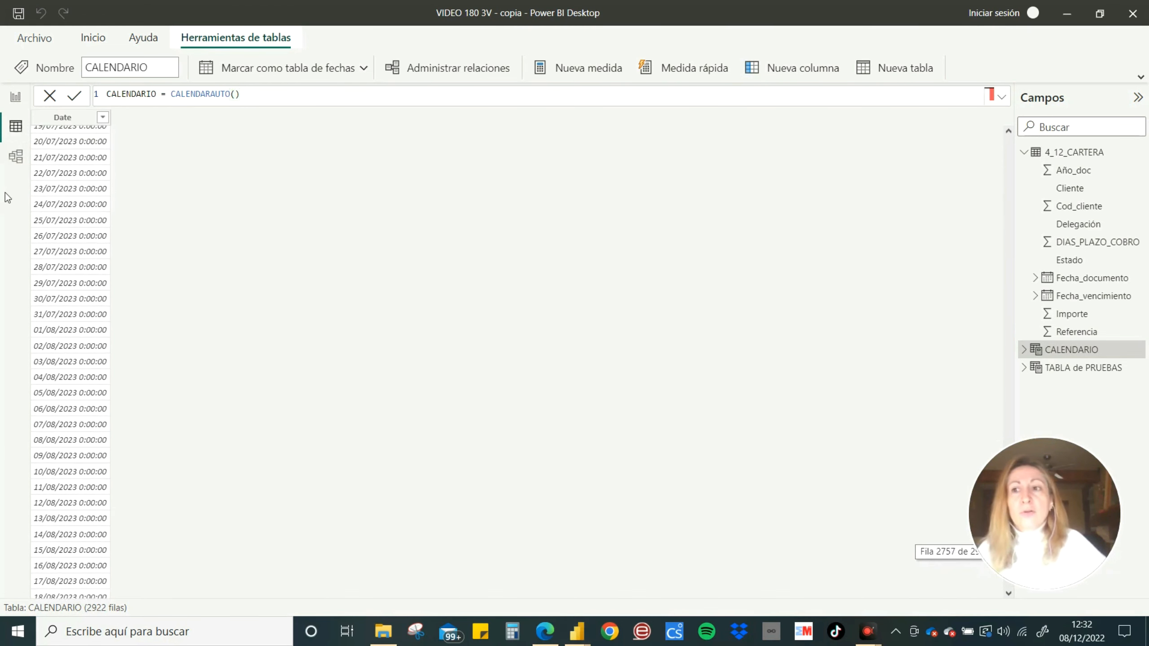
Step: In the model diagram, place CALENDARIO between 4_12_CARTERA and TABLA de PRUEBAS and relate its Date field to Fecha_documento
click(16, 157)
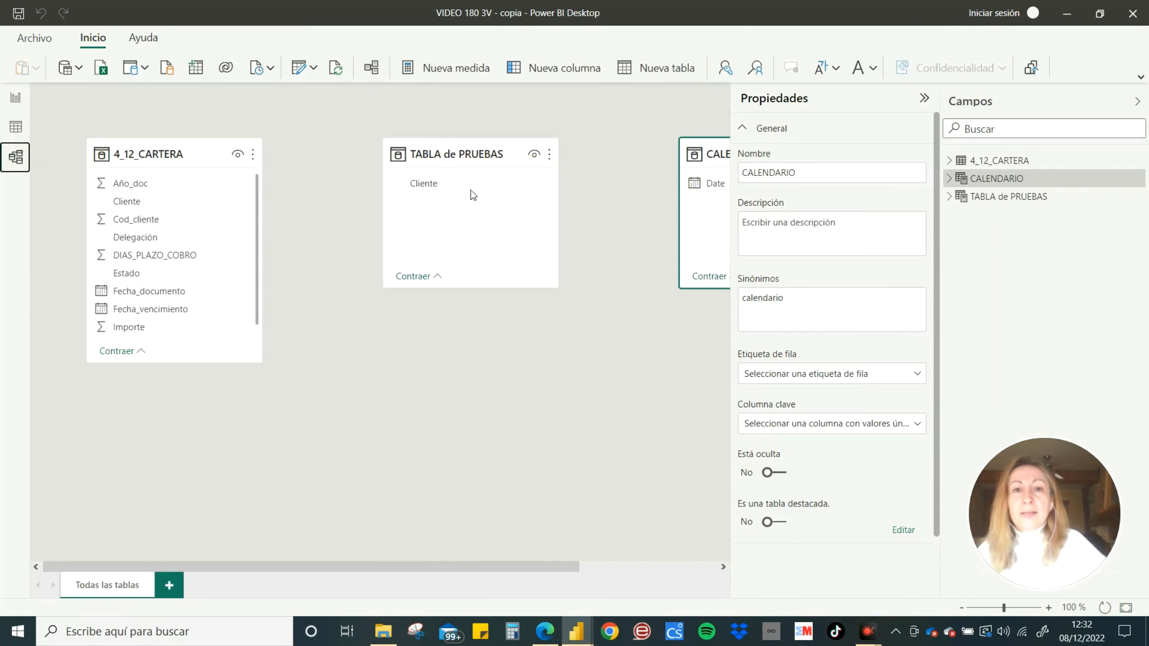
drag(717, 153, 438, 351)
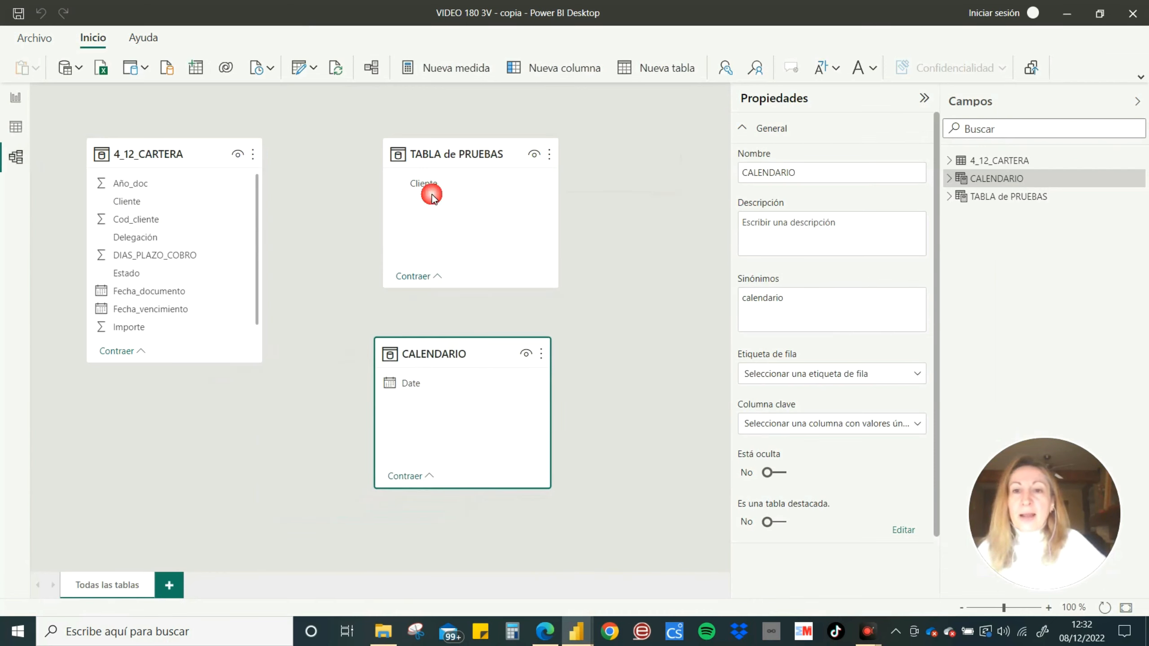
drag(465, 154, 720, 154)
drag(449, 362, 426, 156)
mouse_move(167, 365)
mouse_down()
mouse_move(168, 441)
mouse_move(159, 385)
mouse_up()
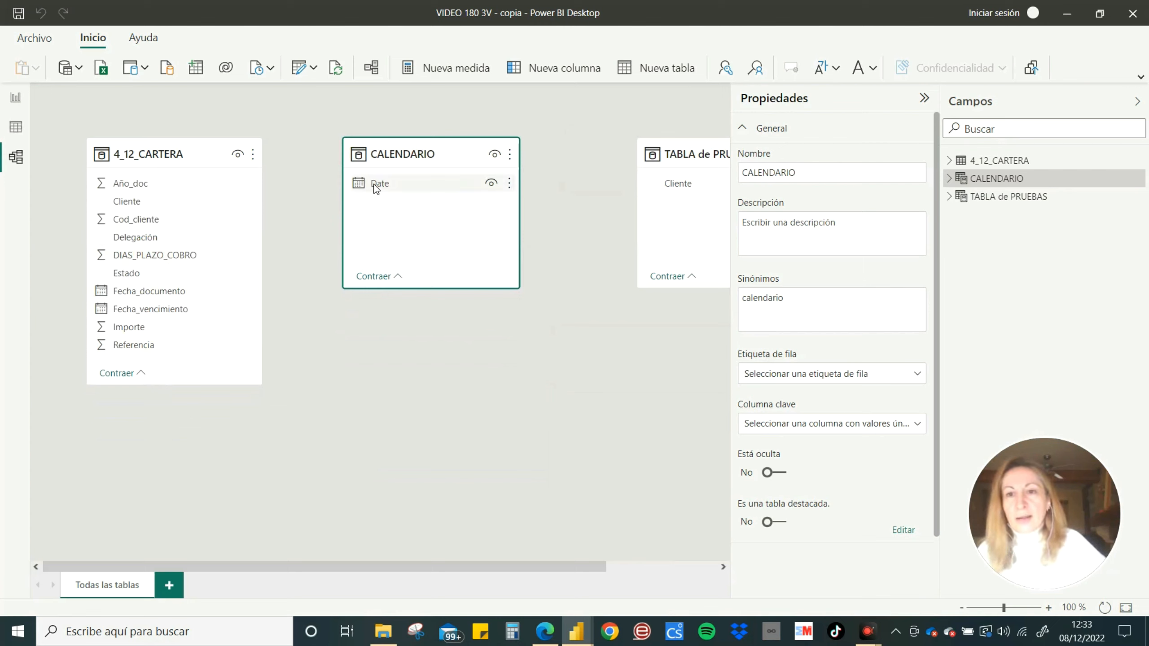
drag(370, 187, 161, 295)
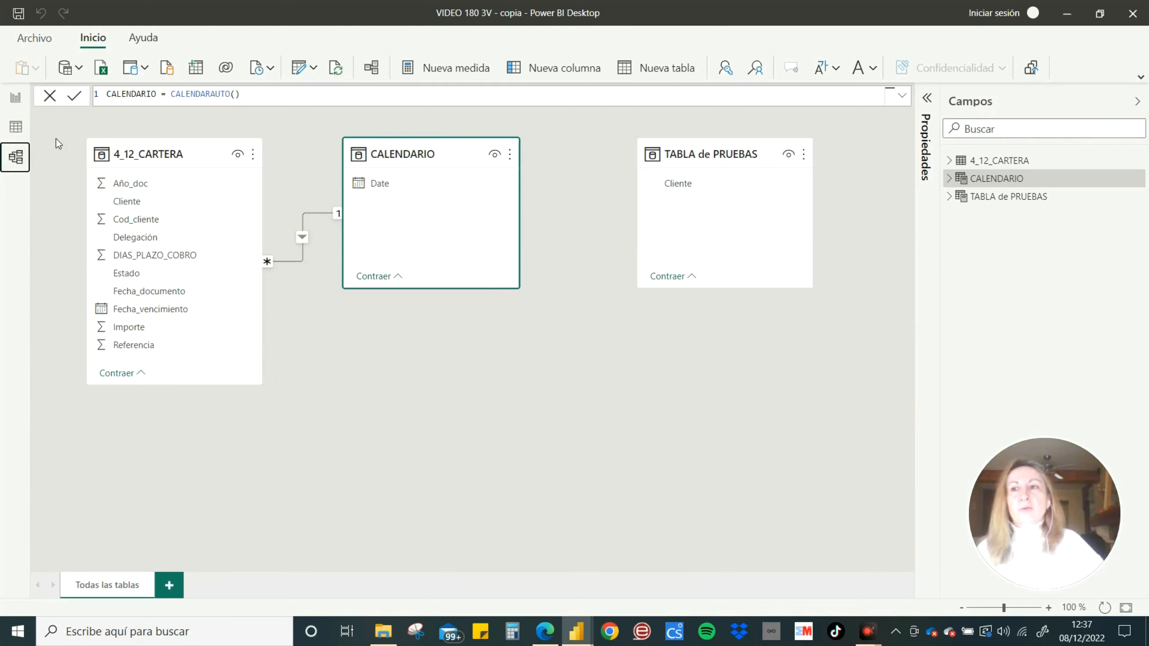
Step: In the enlarged TABLA de PRUEBAS formula, start a variable named ClientesACTUALES on its own line ahead of the VALUES expression
click(16, 127)
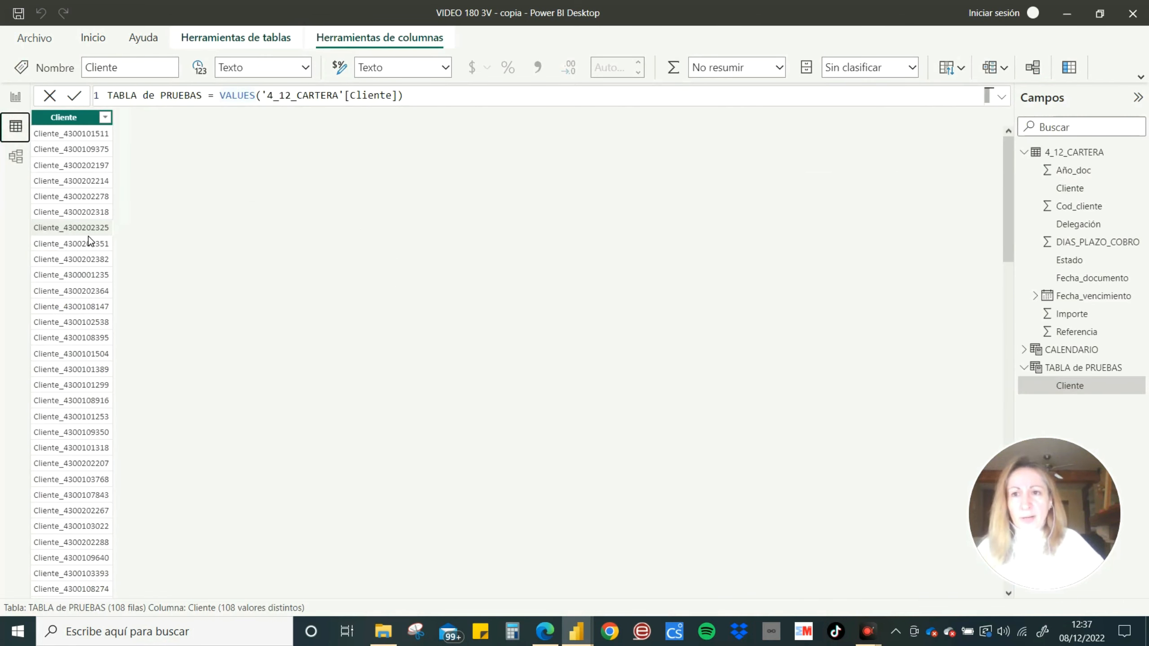
click(438, 99)
ctrl+scroll(438, 100, up, 3)
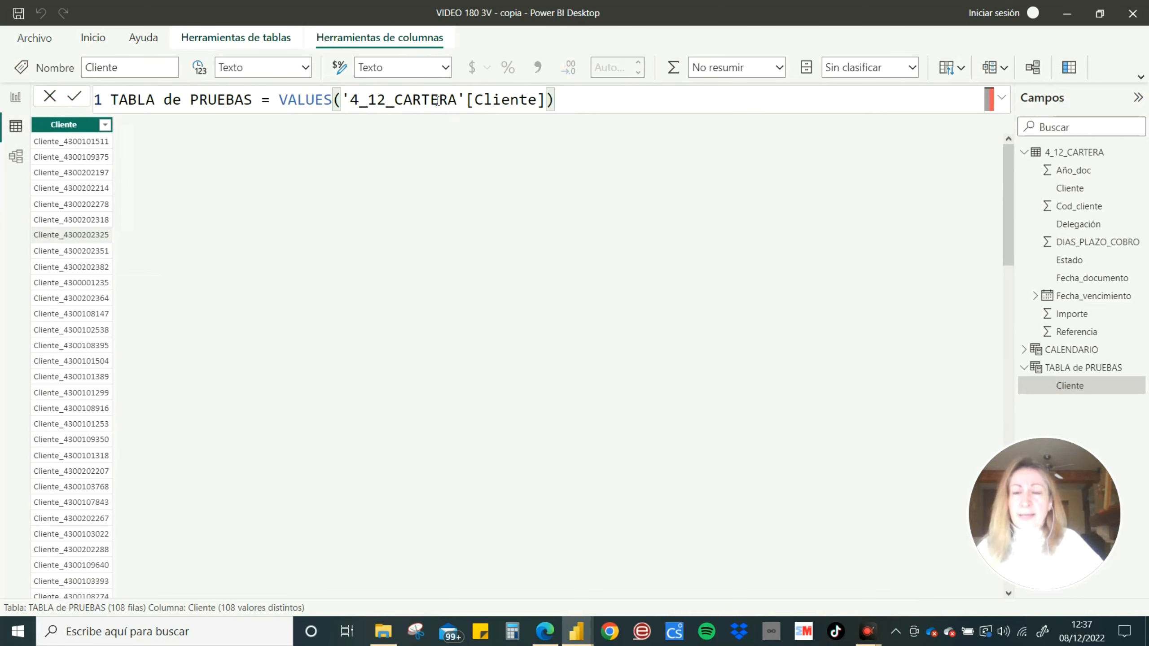
ctrl+scroll(438, 101, up, 1)
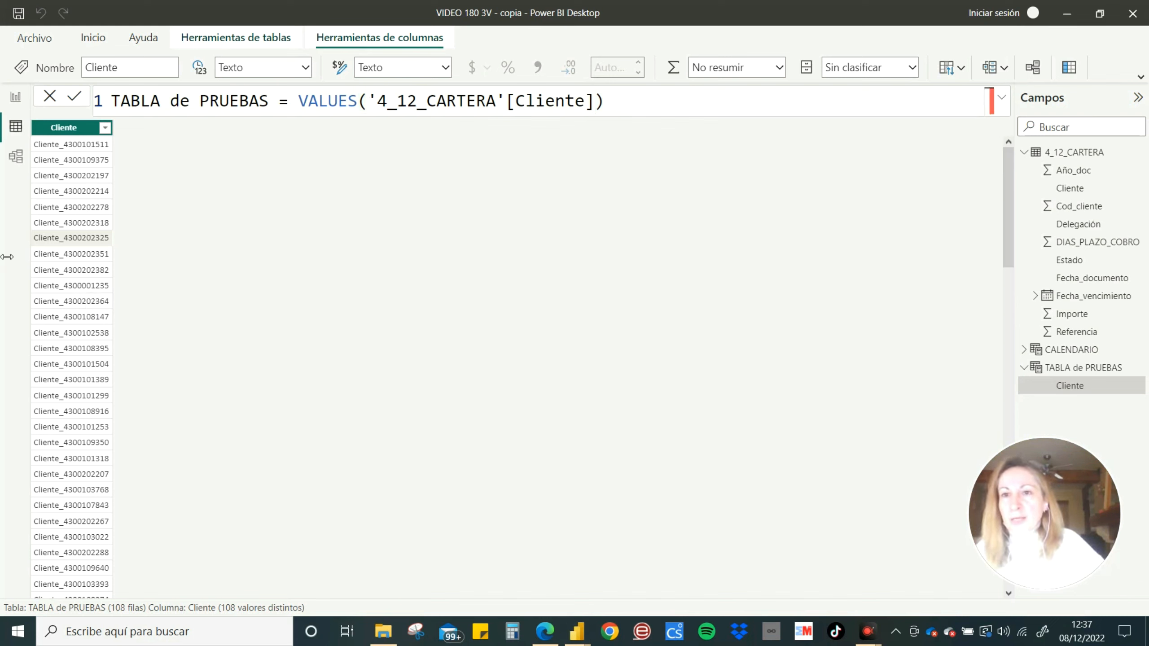
click(298, 102)
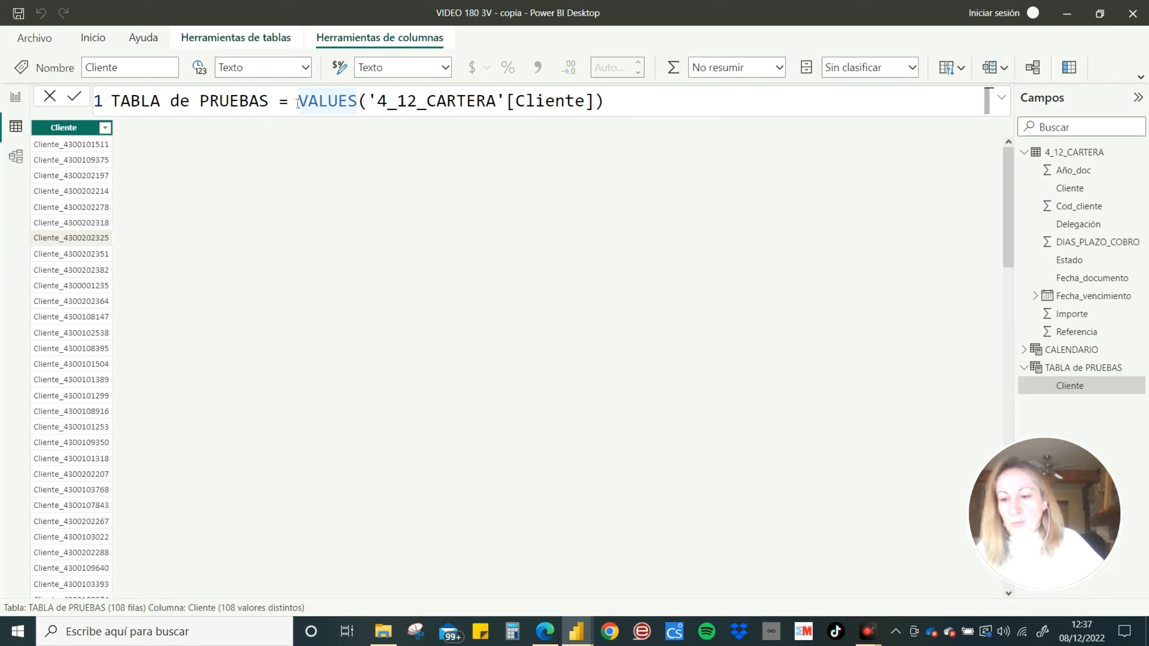
key(shift+Return)
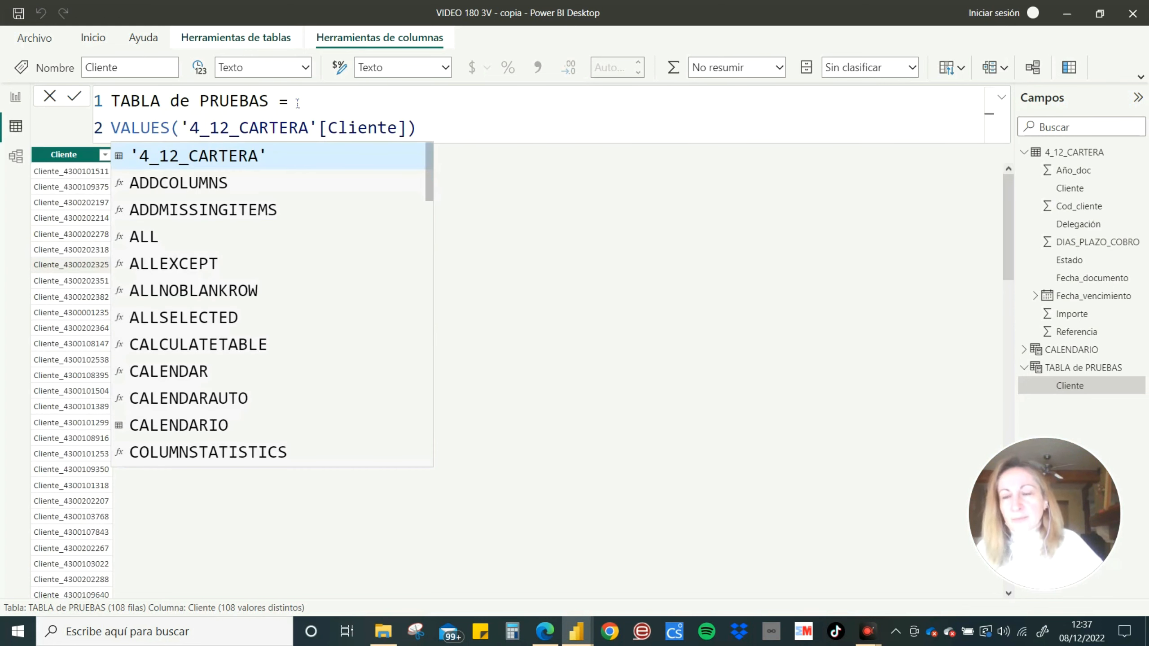
key(shift+Return)
click(150, 123)
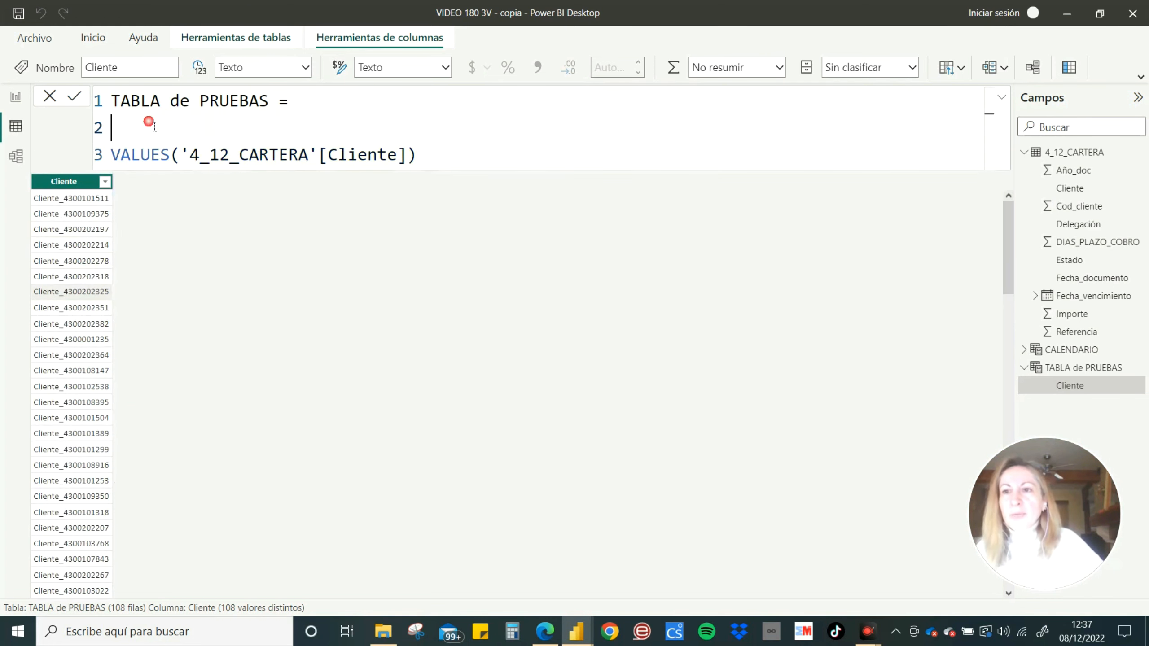
text(VAR)
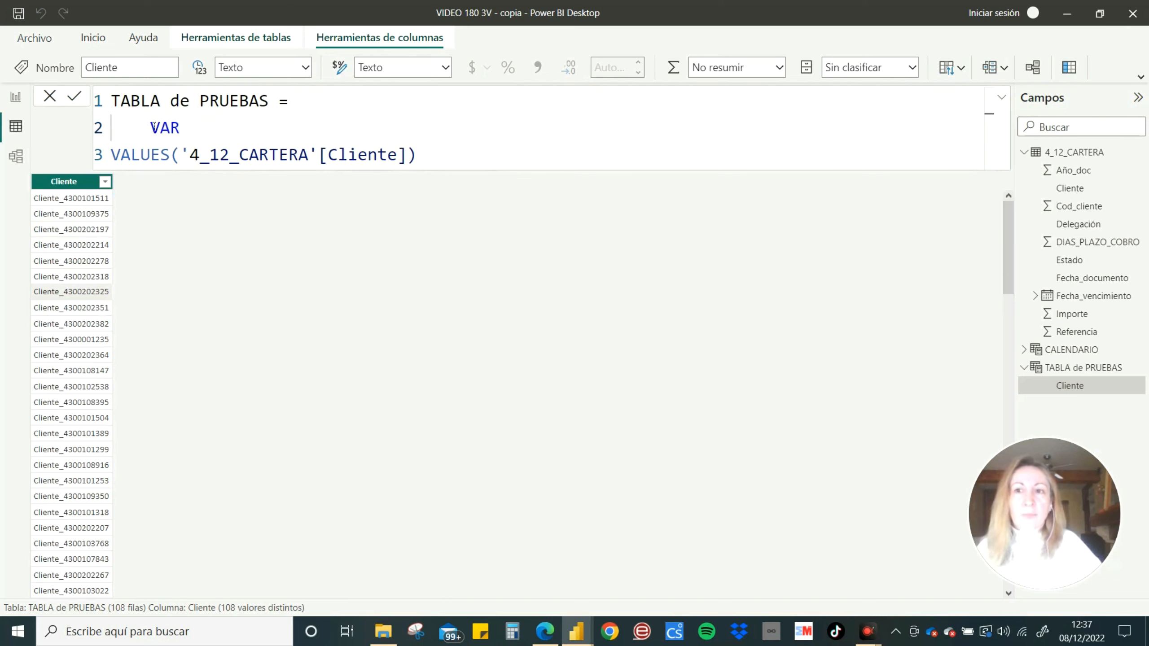
text( C)
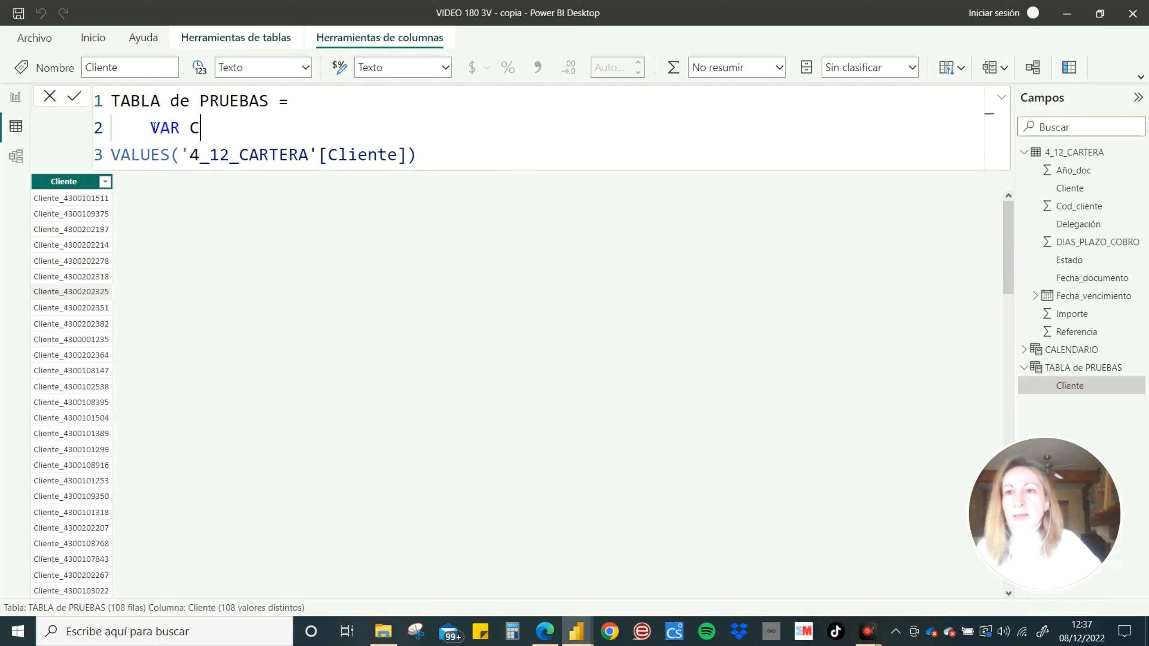
text(lientesACTUALES)
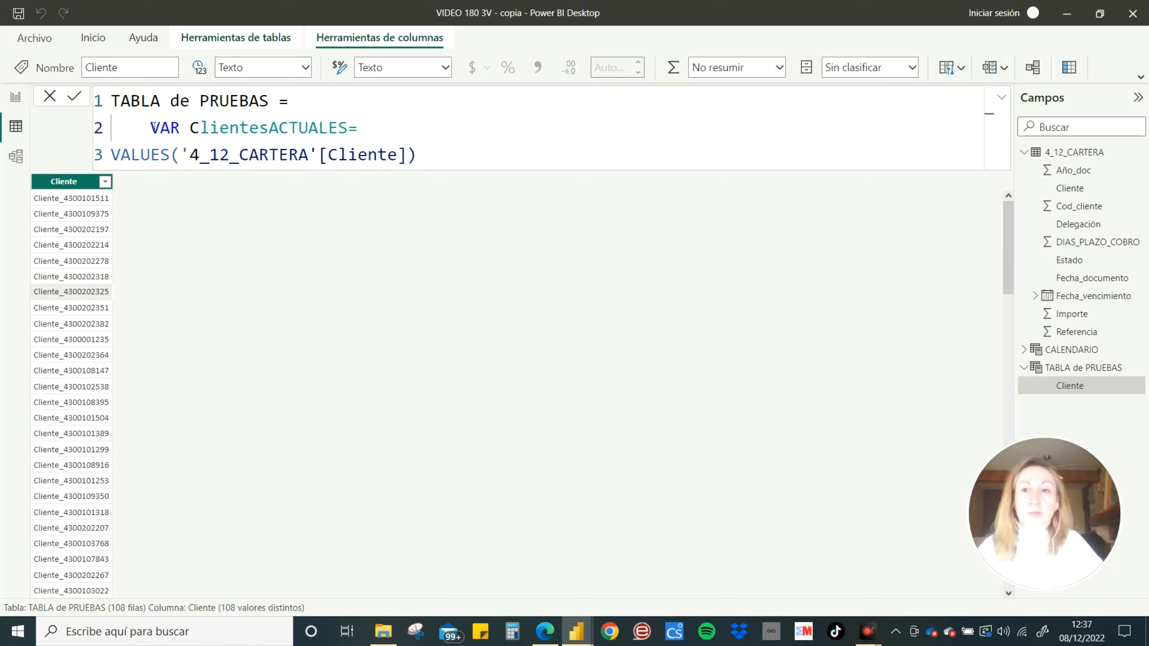
Step: Define ClientesACTUALES as a CALCULATETABLE whose first argument is the existing VALUES('4_12_CARTERA'[Cliente]) expression
text(=CALC)
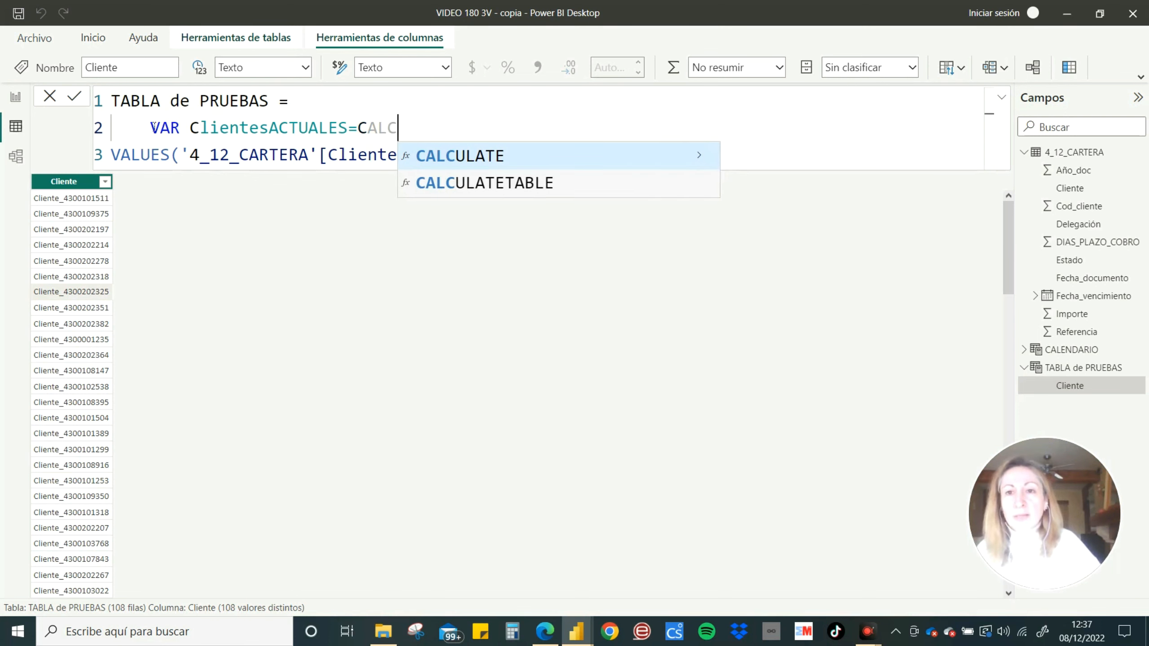
text(ULATE)
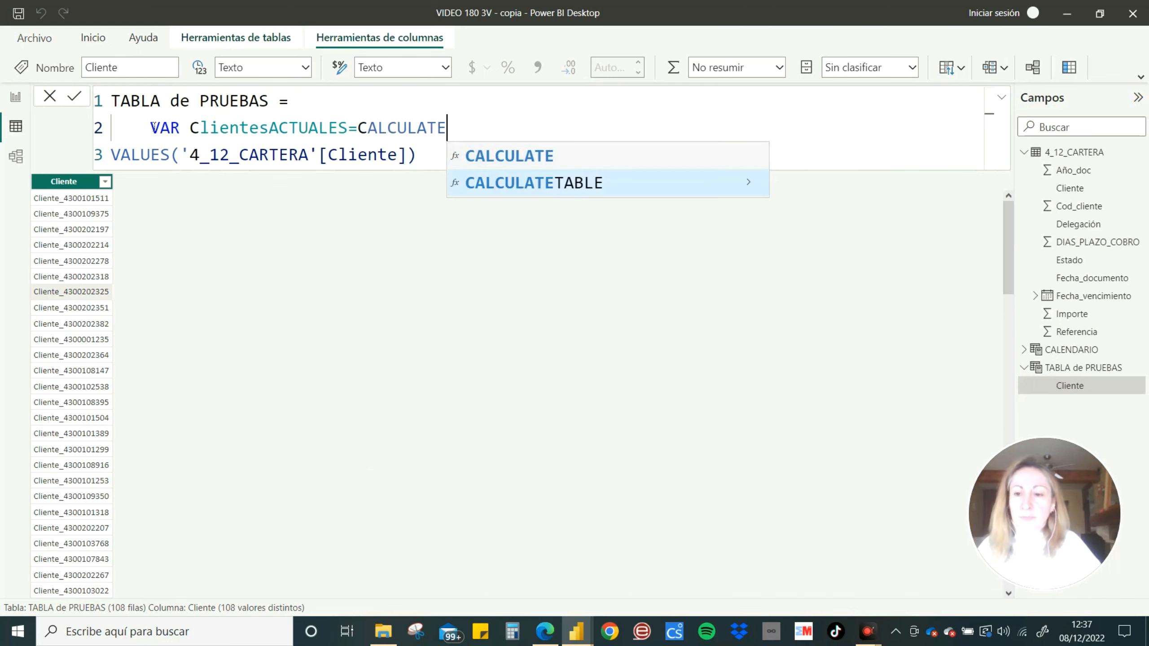
key(Tab)
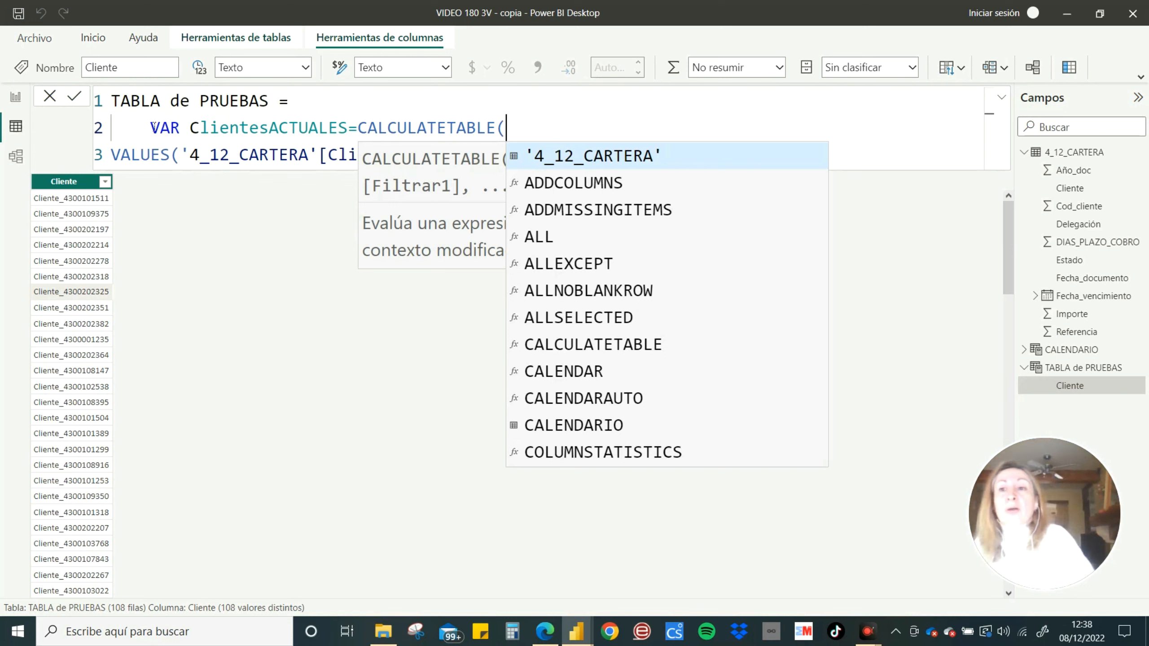
key(Delete)
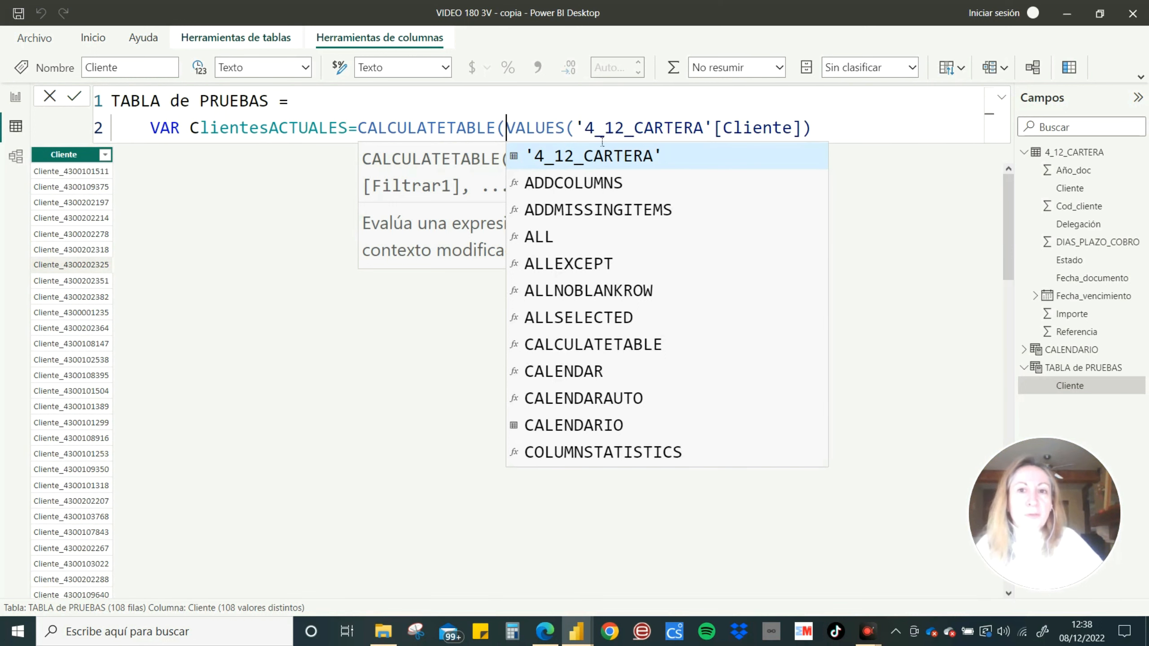
Step: Add the filter CALENDARIO[Date].[Año]=2022 as the second CALCULATETABLE argument and close the function
click(859, 134)
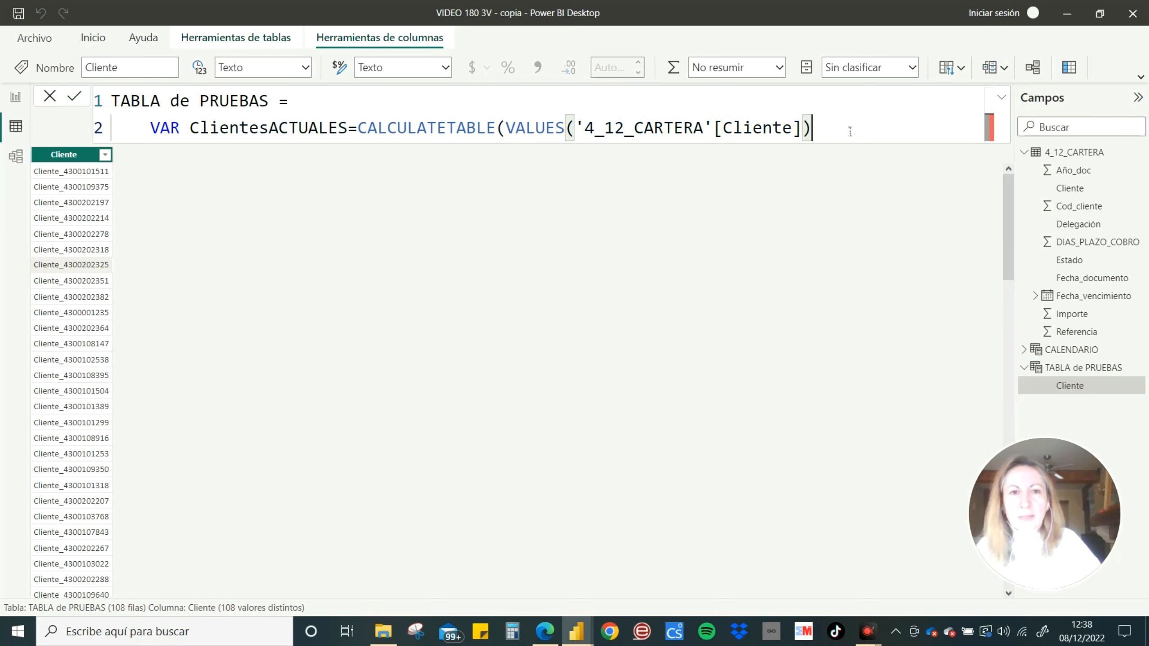
text(,)
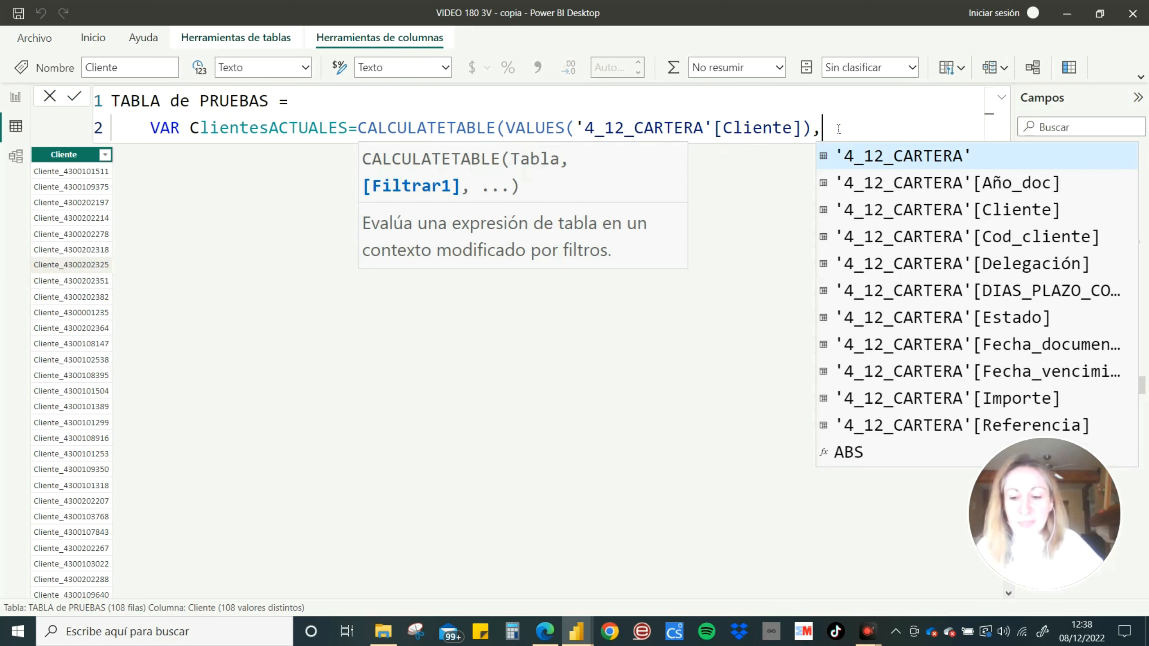
text(CALEN)
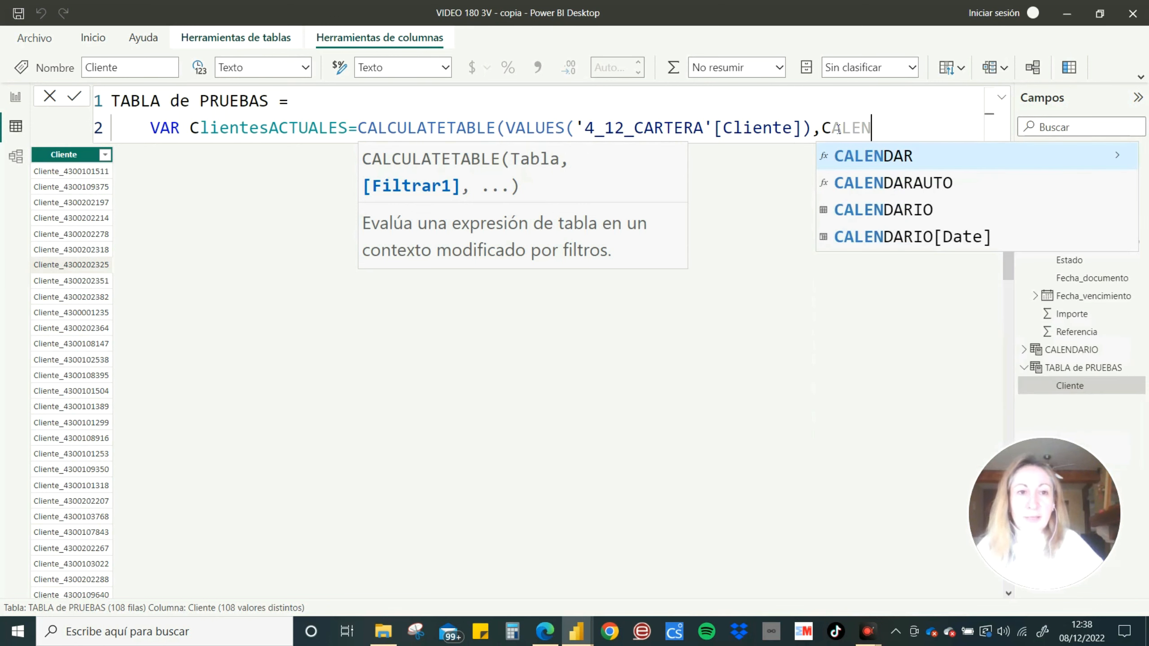
key(Down)
key(Down)
key(Down)
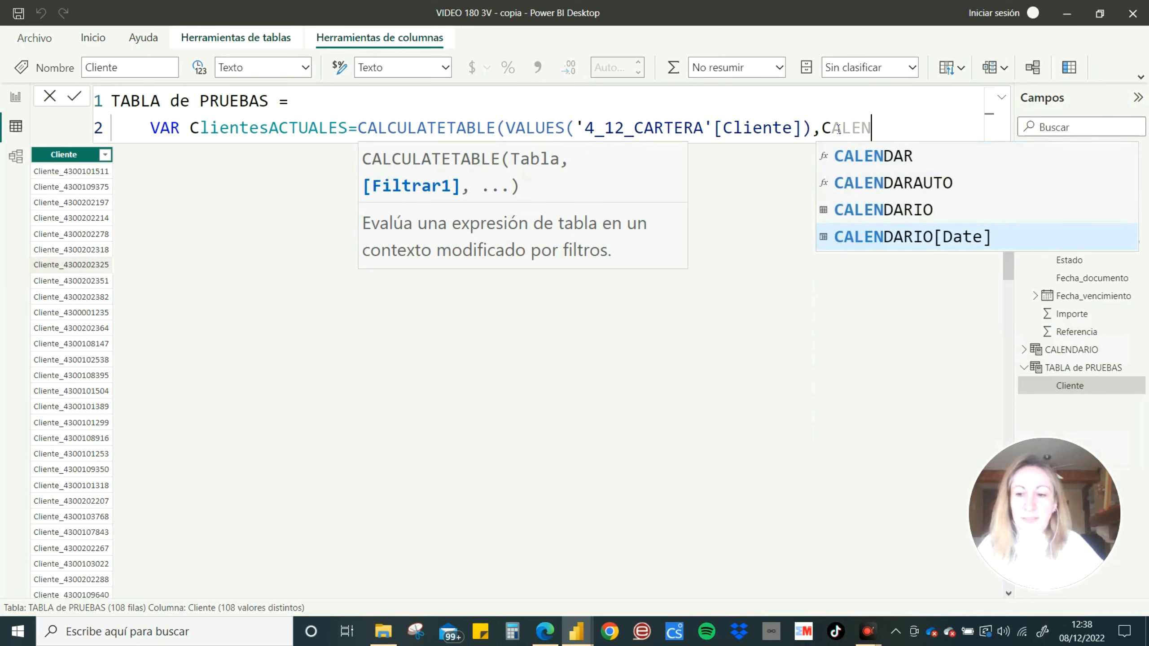
key(Tab)
key(shift+Return)
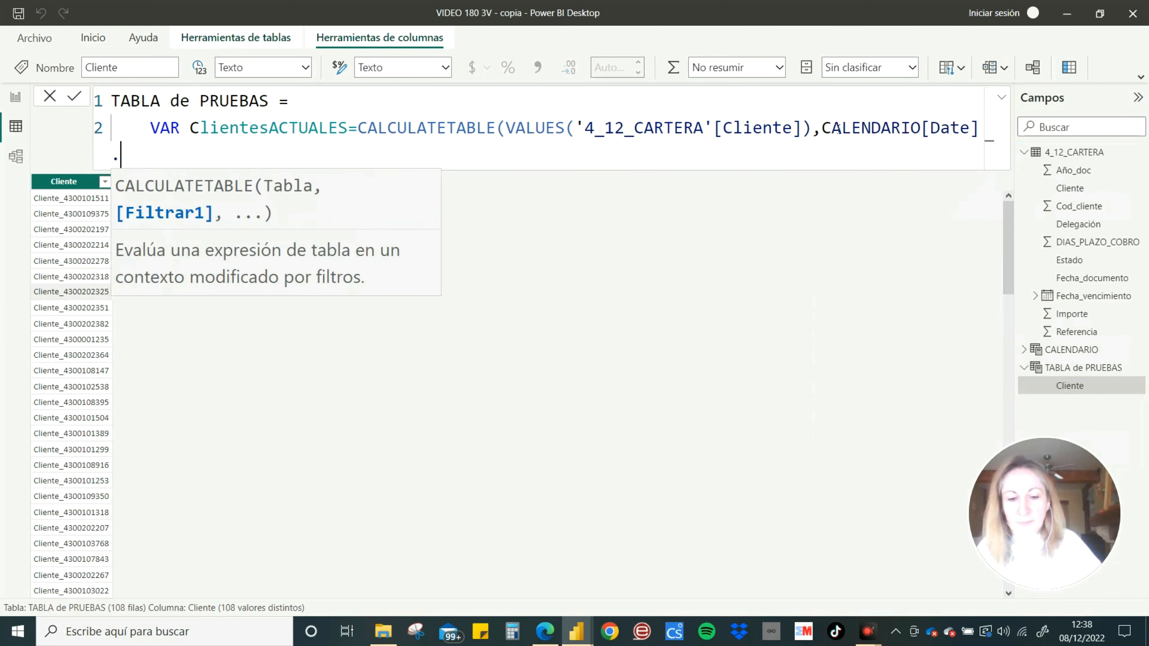
text(.À)
key(BackSpace)
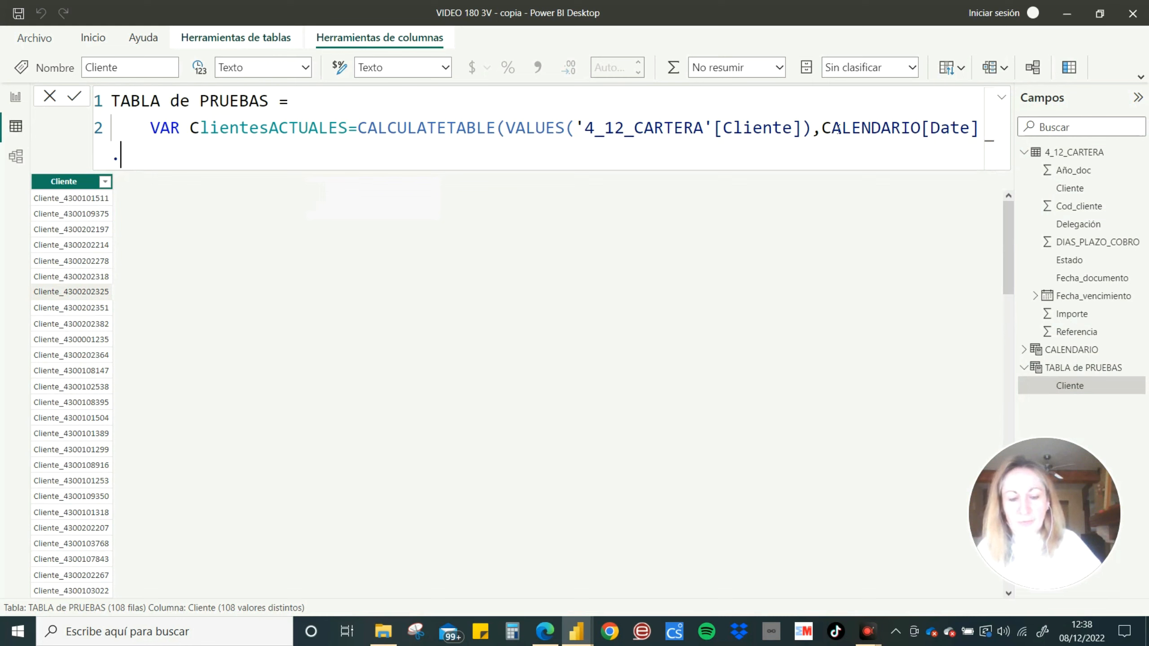
text([)
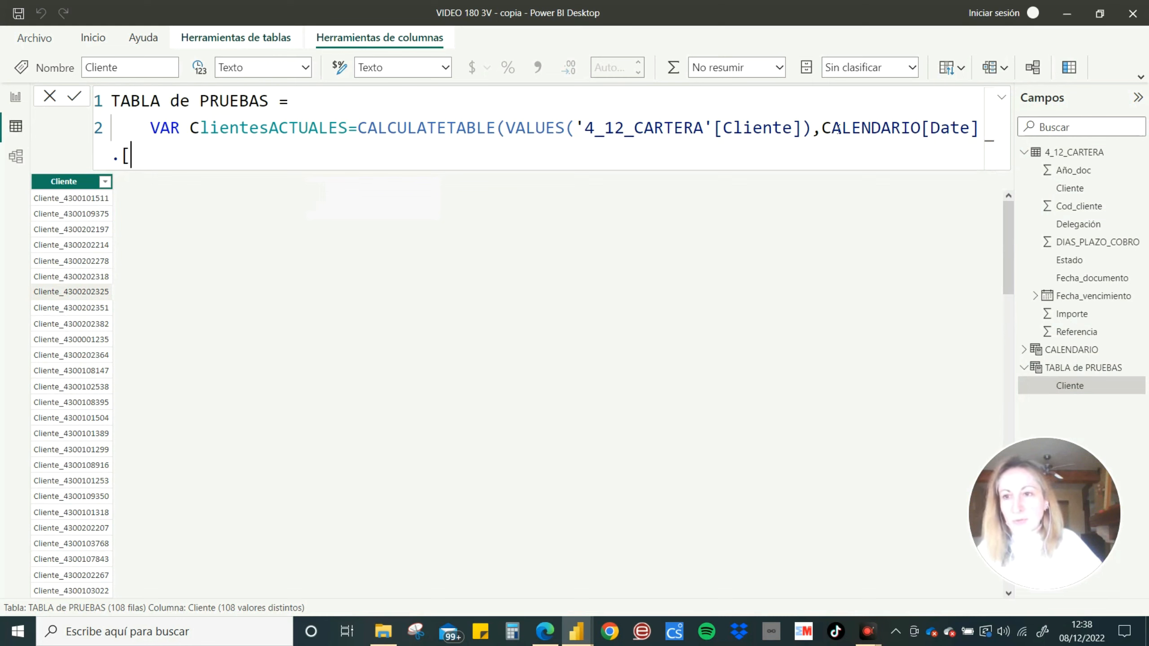
text(Año)
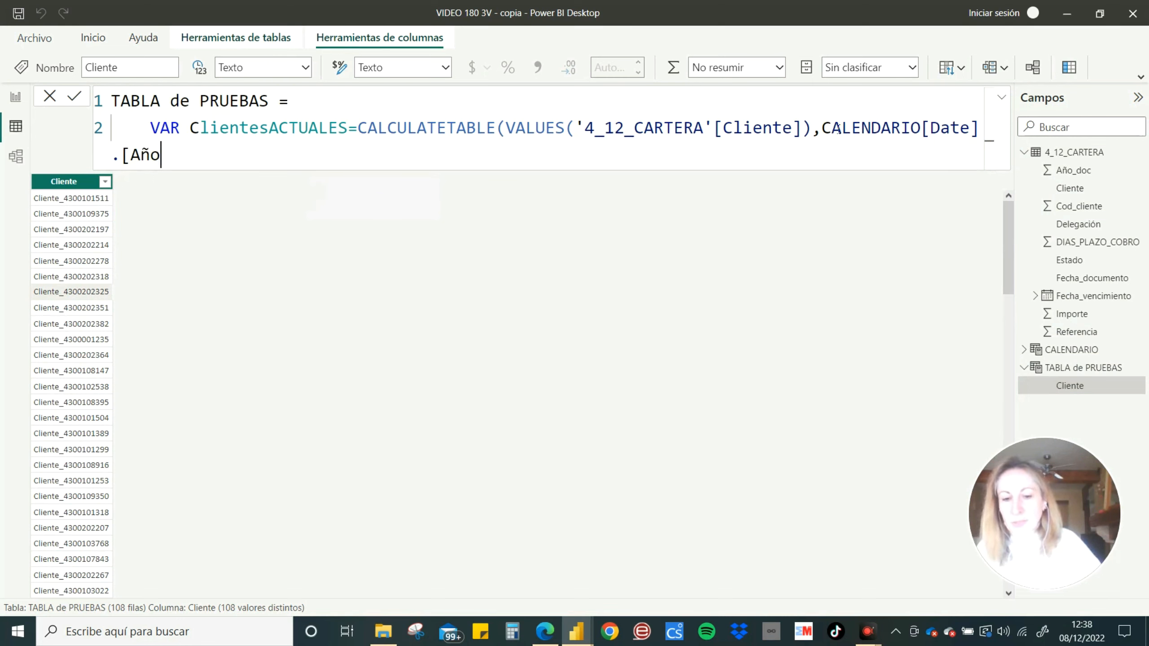
text(]=2022)
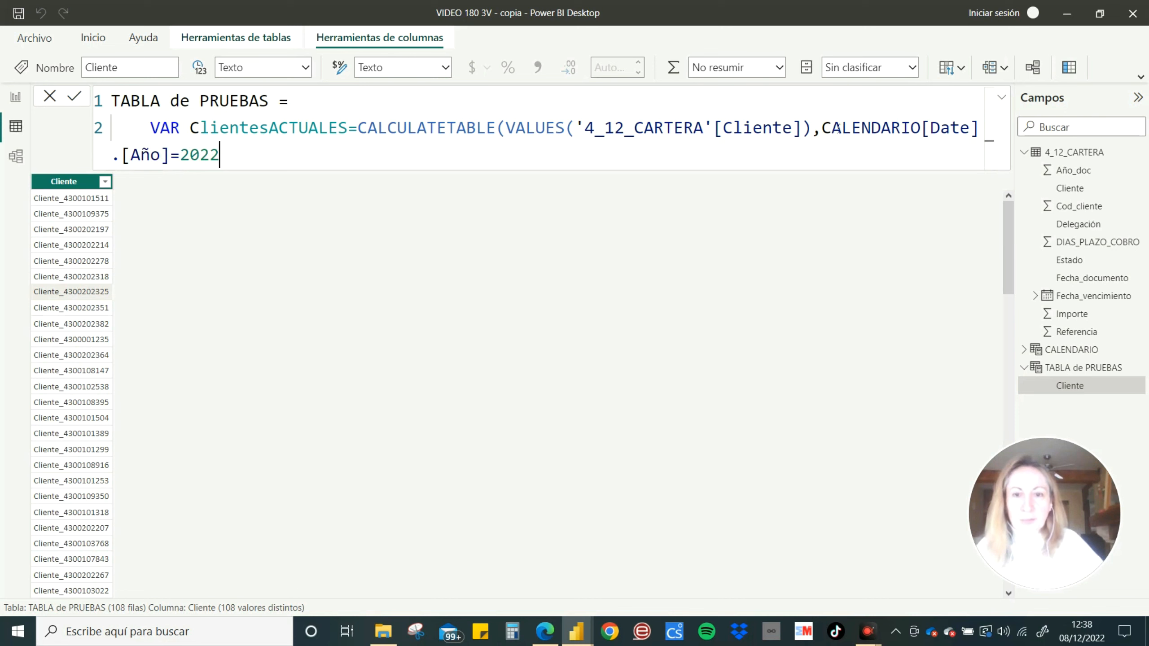
text())
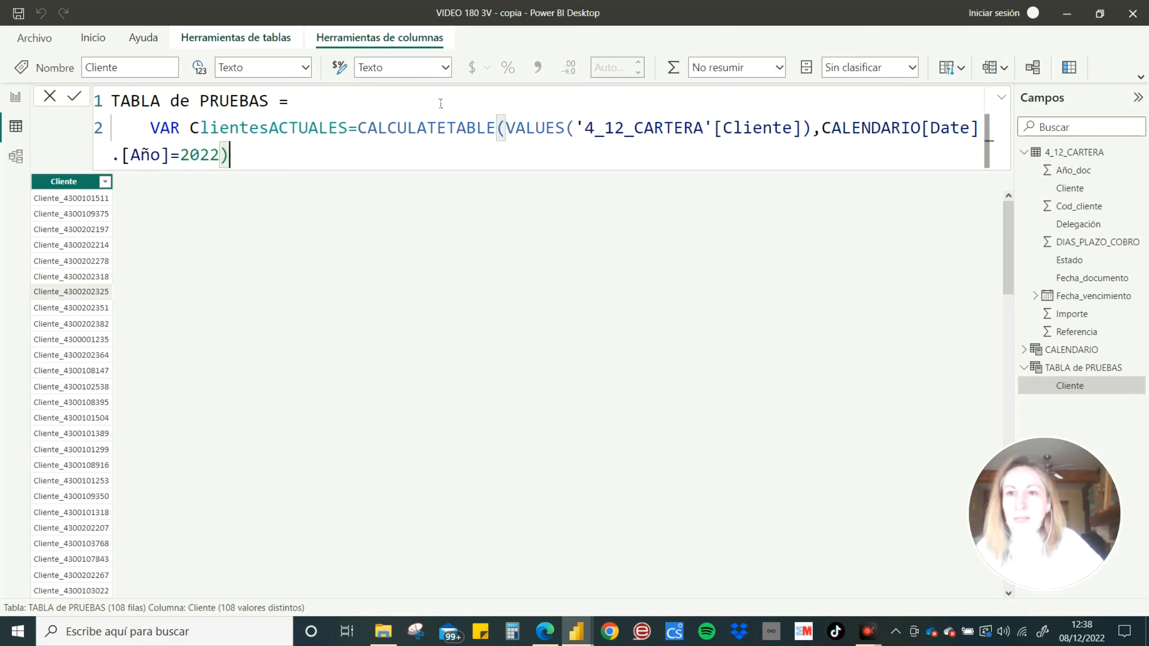
Step: Split the variable's expression so CALCULATETABLE and its parenthesised arguments each sit on their own indented line
click(365, 136)
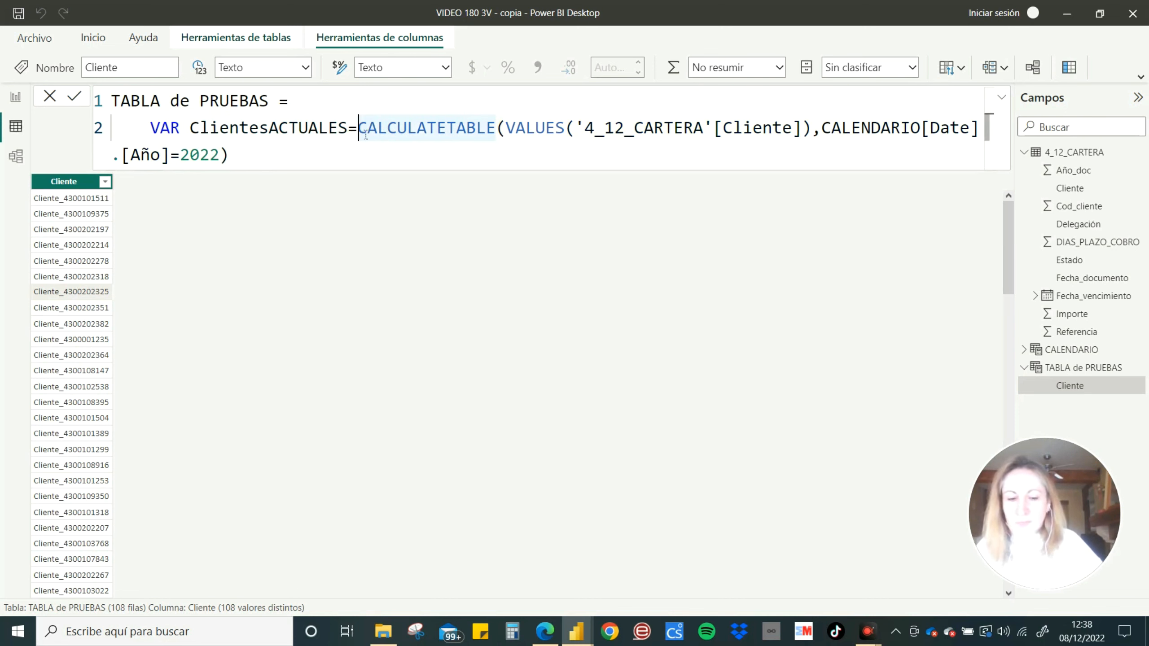
key(shift+Return)
key(Tab)
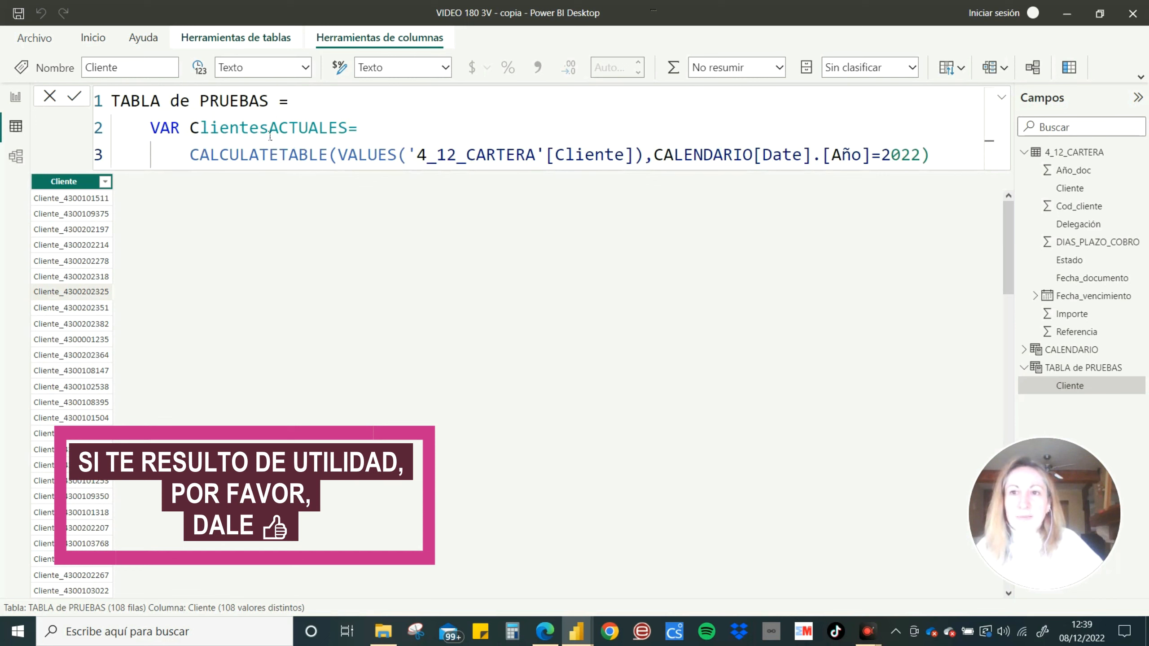
click(335, 157)
click(336, 156)
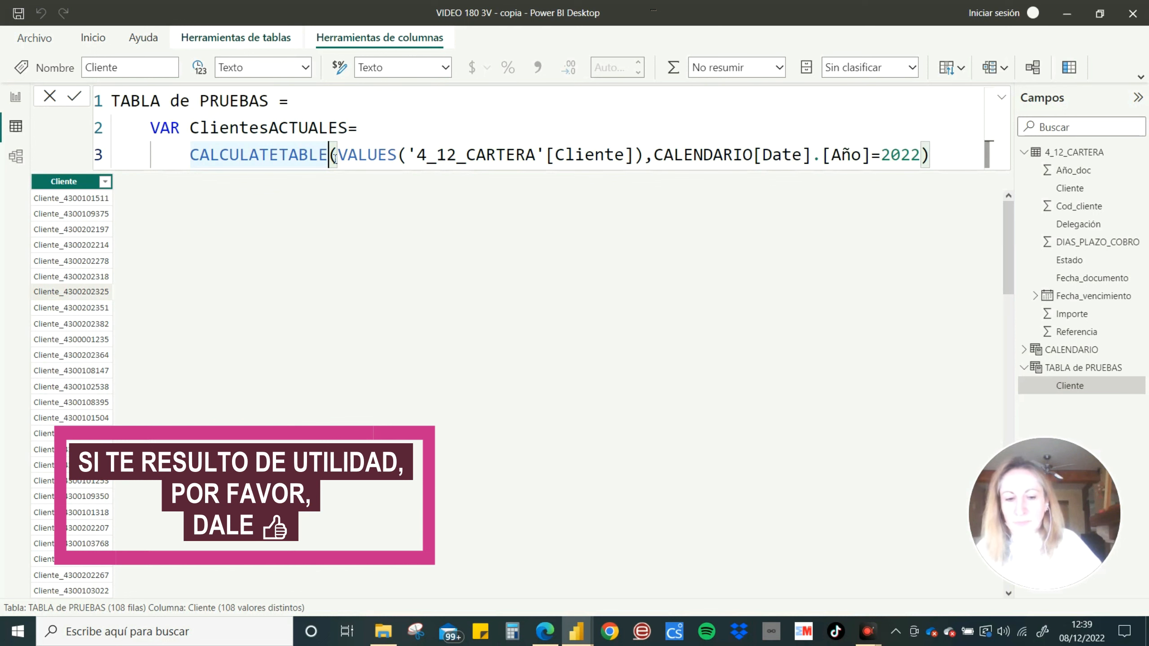
key(shift+Return)
key(Tab)
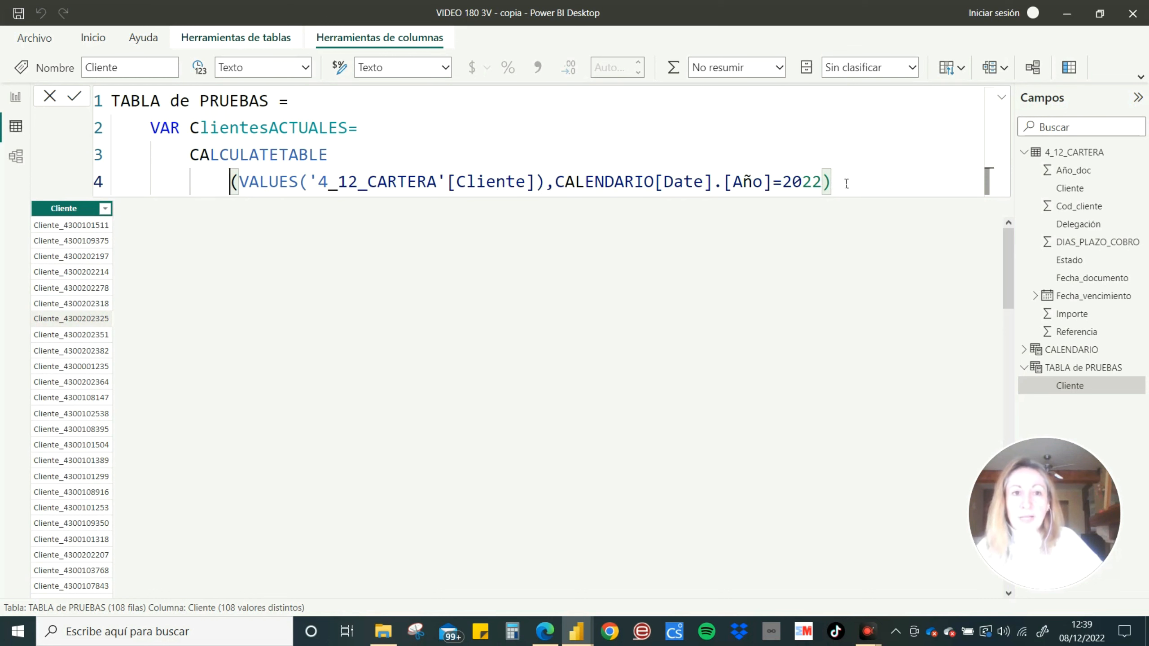
Step: End the formula with a return clause that outputs ClientesACTUALES, and apply it to TABLA de PRUEBAS
key(shift+Return)
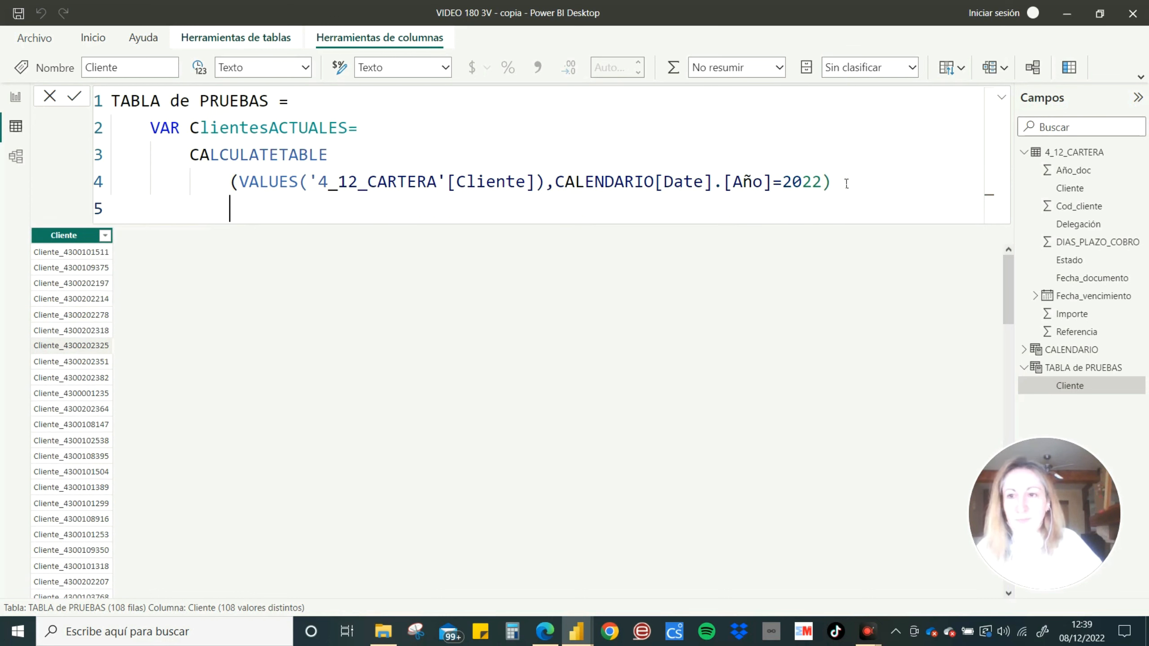
key(BackSpace)
key(BackSpace)
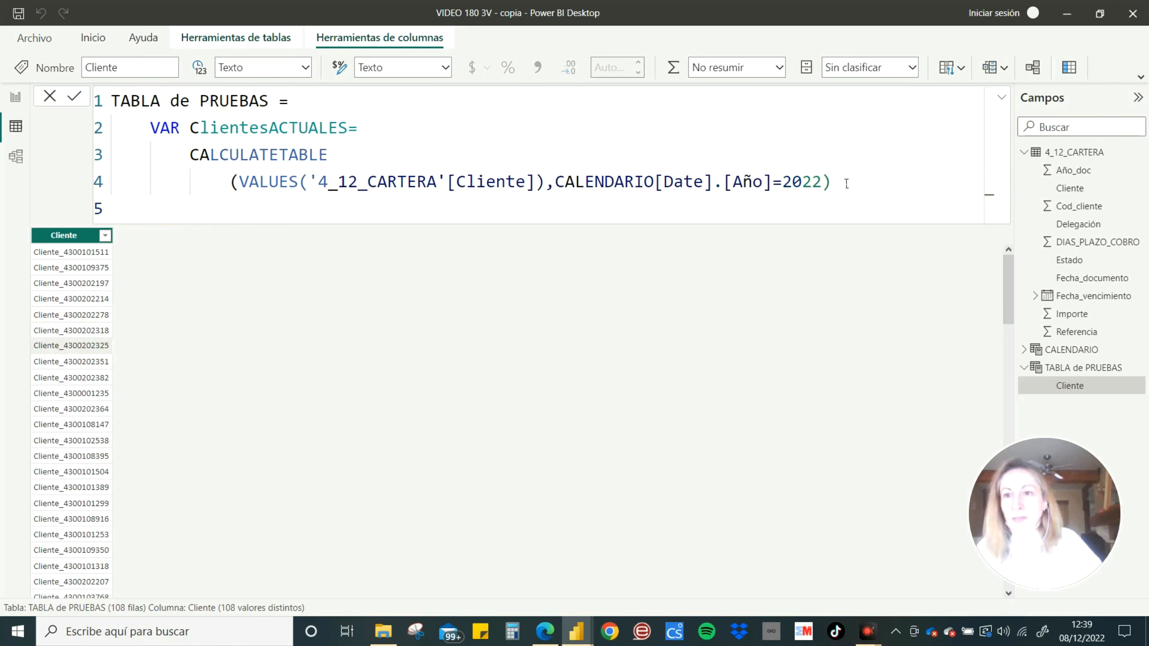
text(return)
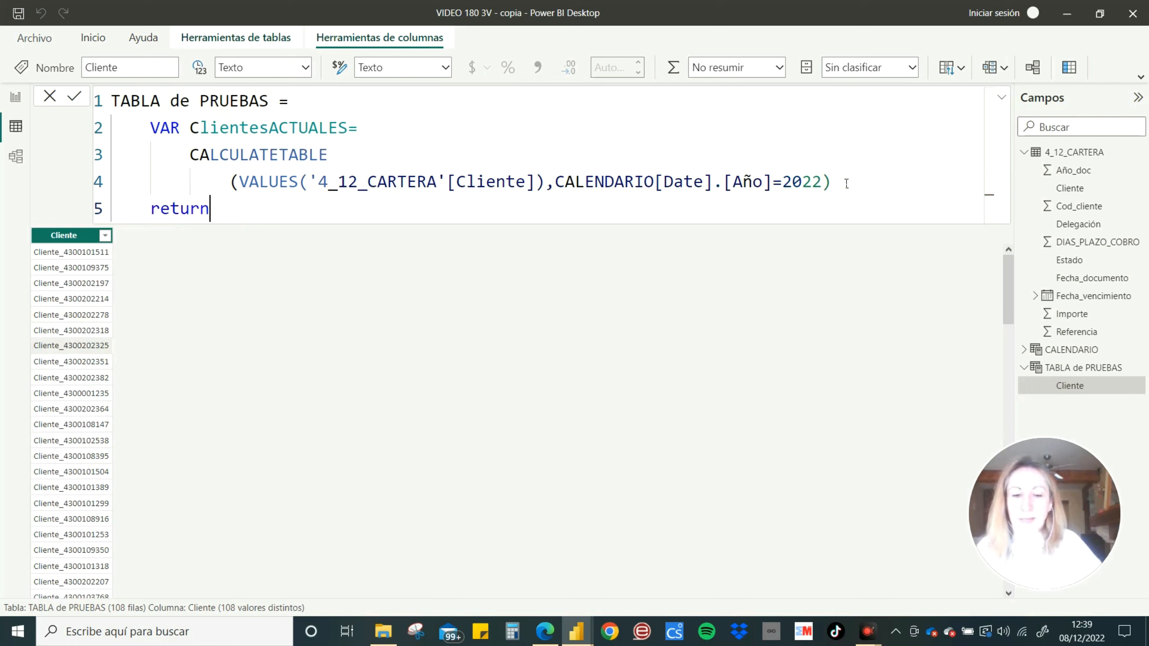
key(shift+Return)
key(BackSpace)
text(C)
key(BackSpace)
text(CLI)
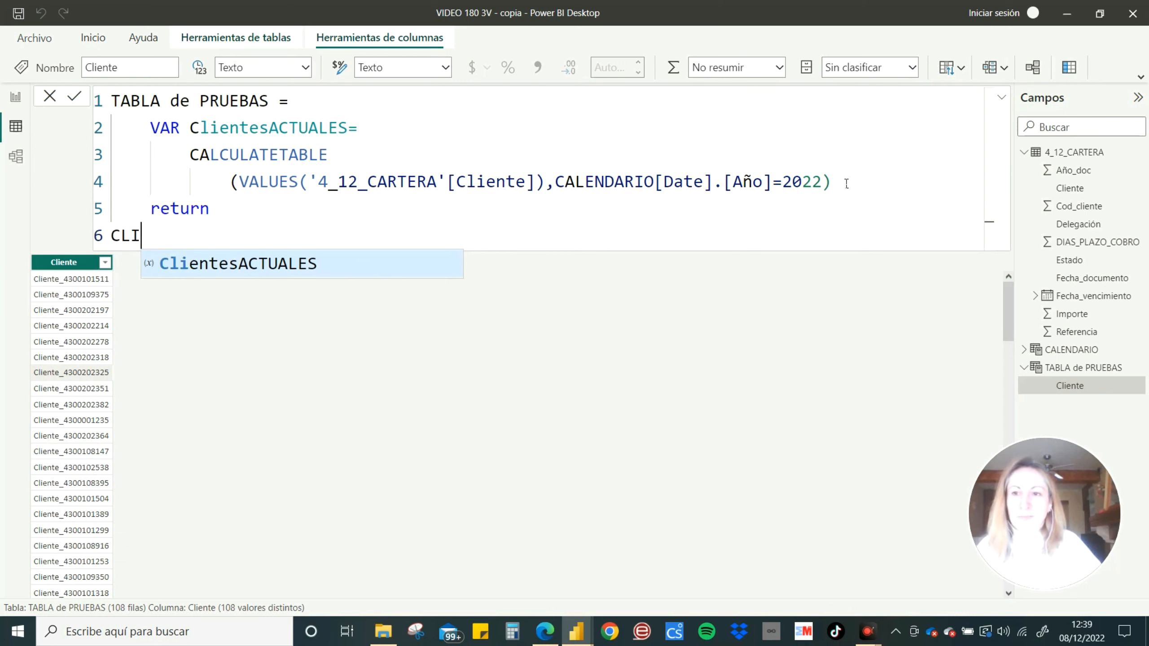
key(Tab)
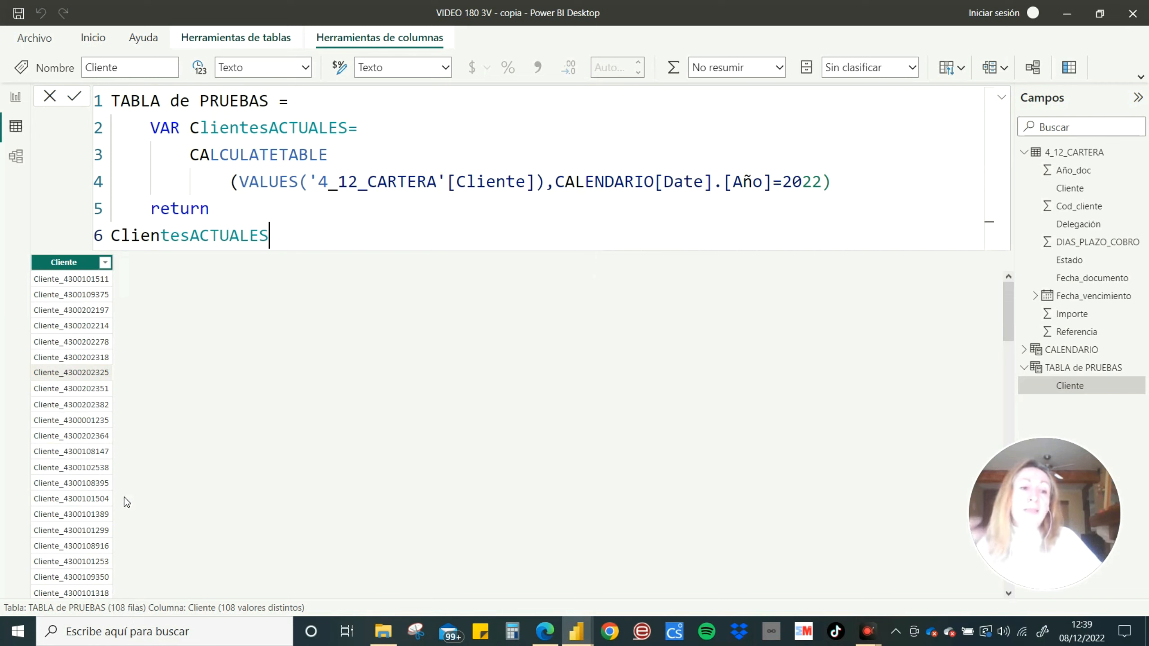
click(74, 96)
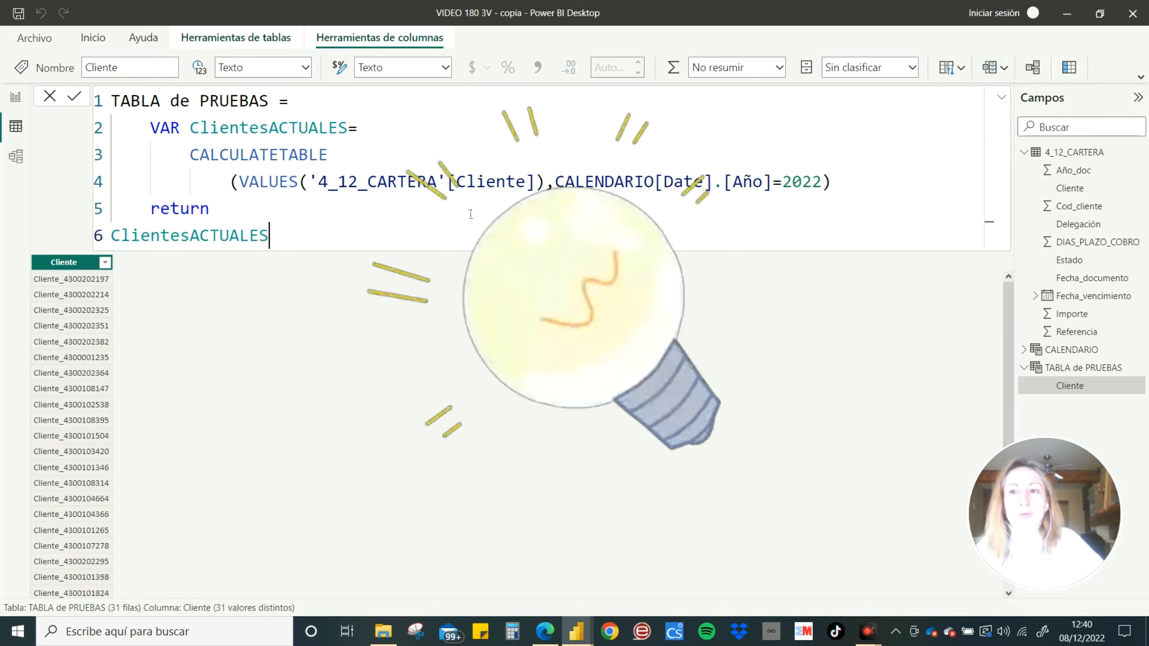
Step: Duplicate the whole ClientesACTUALES variable block directly below itself, above the return clause
drag(831, 183, 154, 125)
key(ctrl+c)
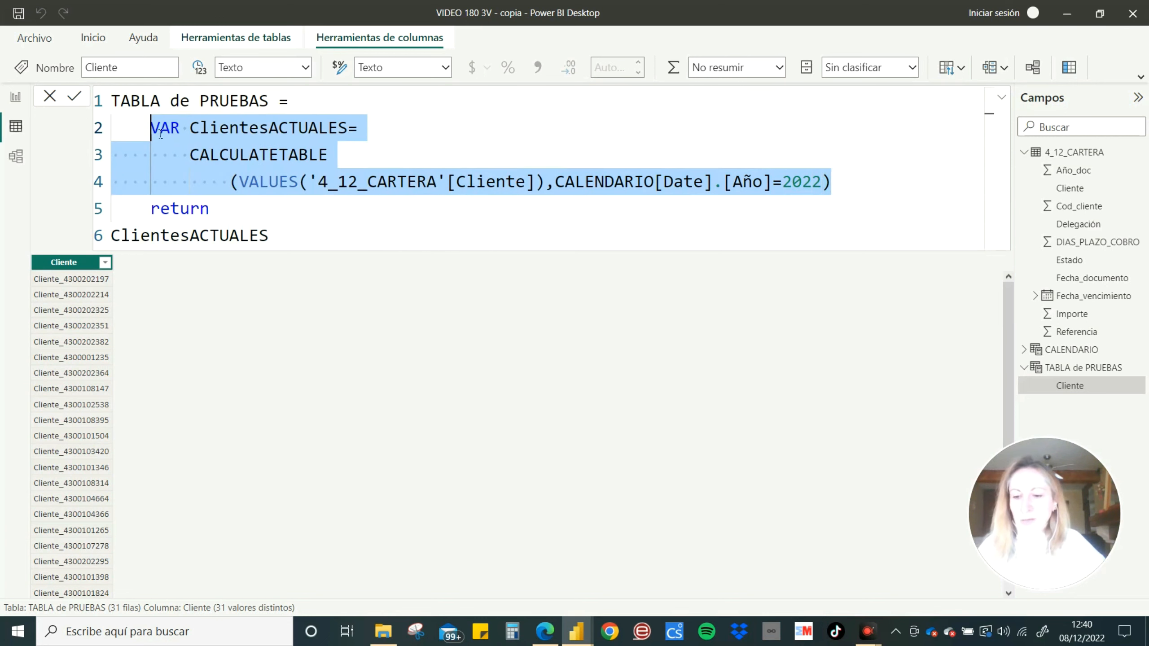
click(834, 183)
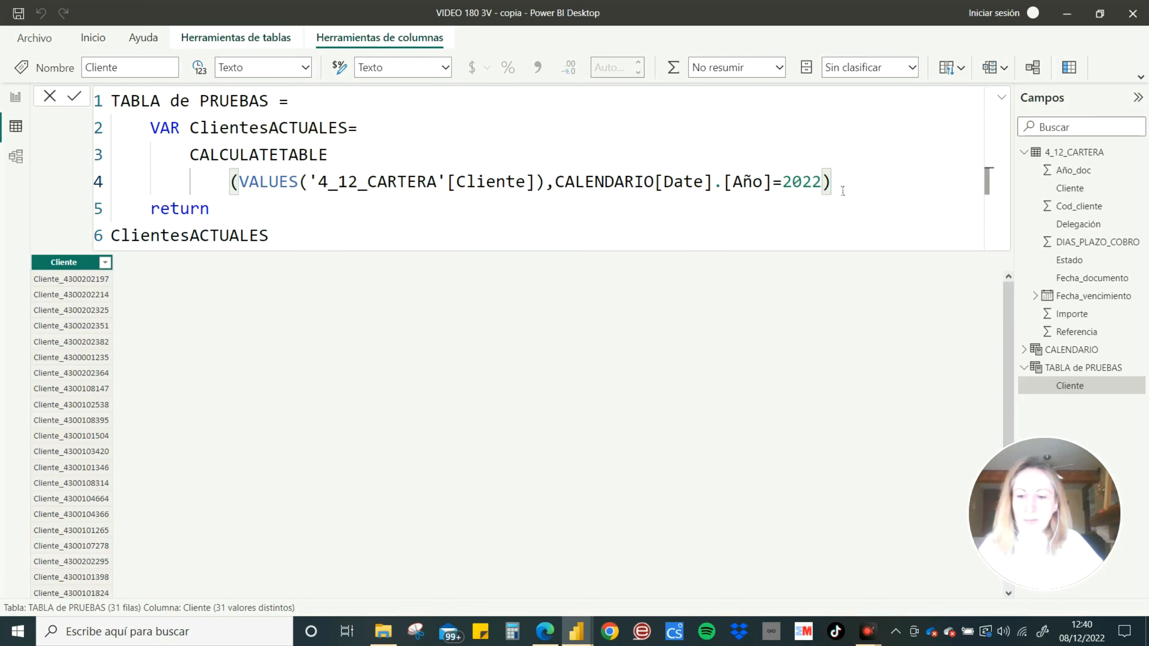
key(Return)
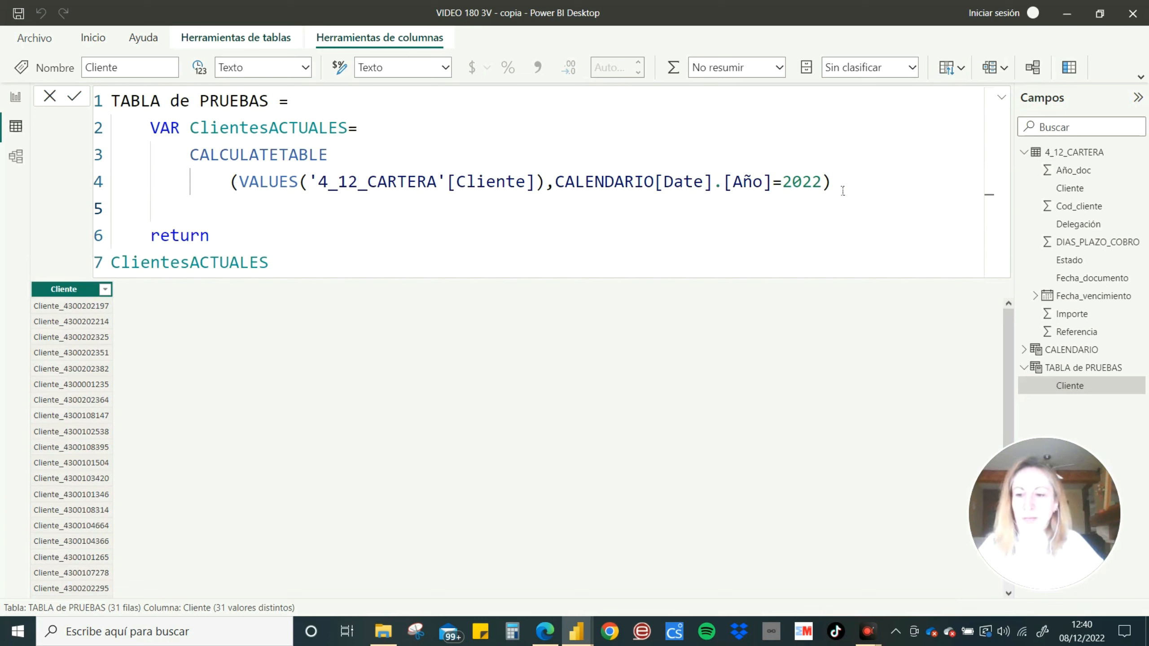
key(ctrl+v)
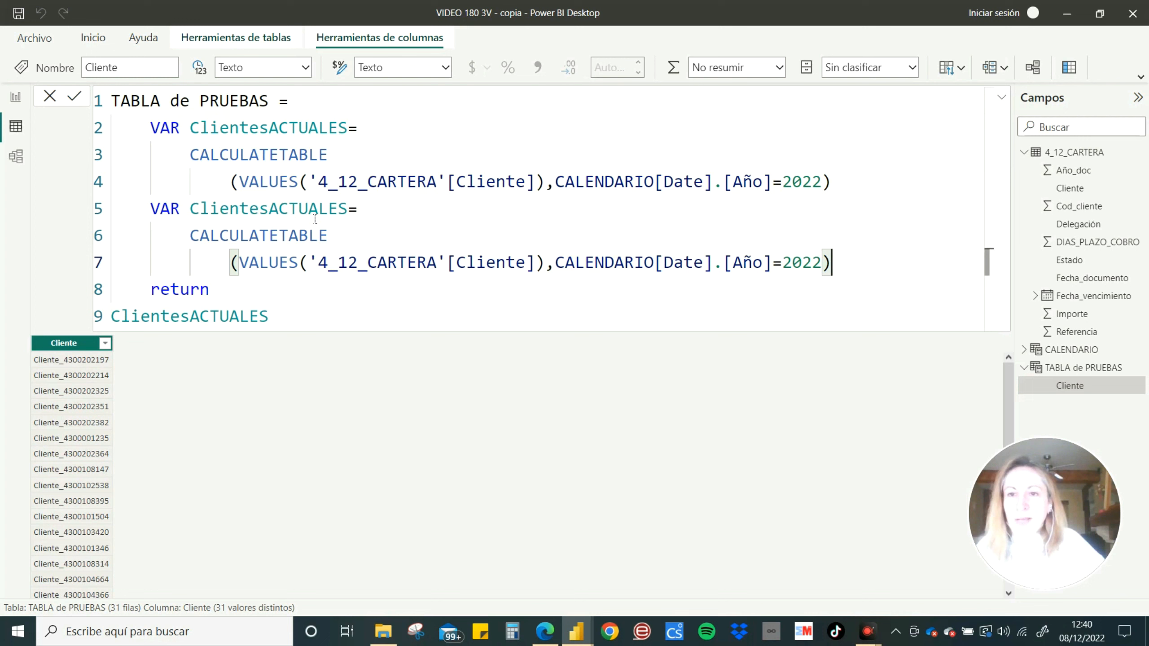
Step: Rename the duplicated second variable as ClientesANTERIORES
click(347, 211)
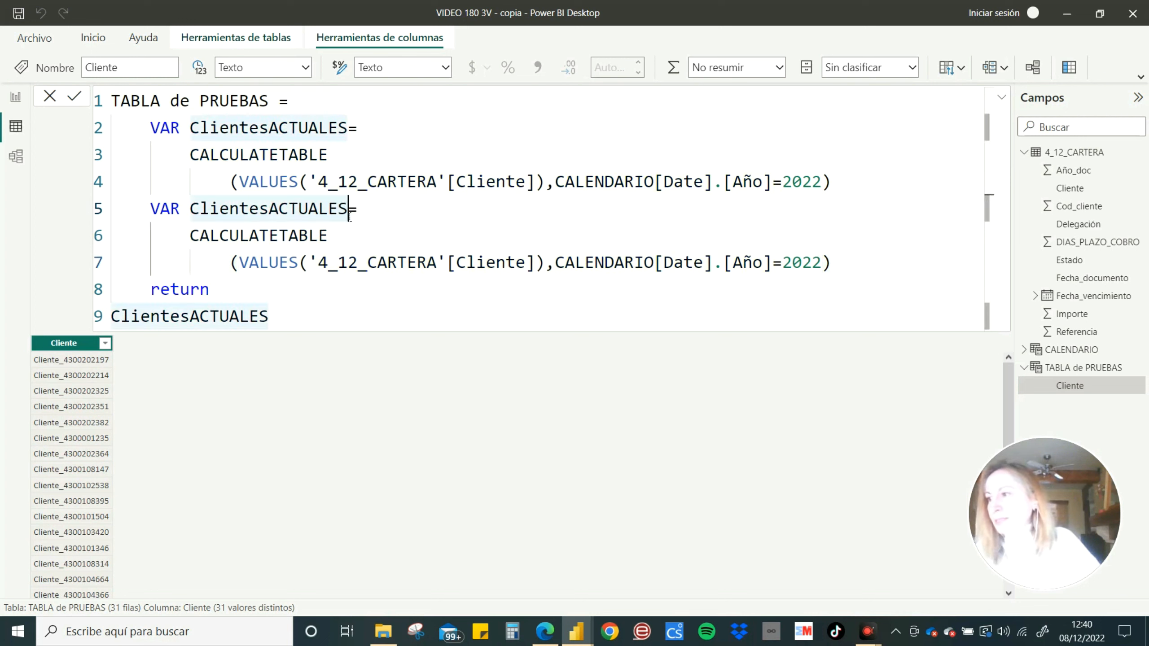
key(BackSpace)
key(BackSpace)
key(BackSpace)
key(BackSpace)
key(BackSpace)
key(BackSpace)
key(BackSpace)
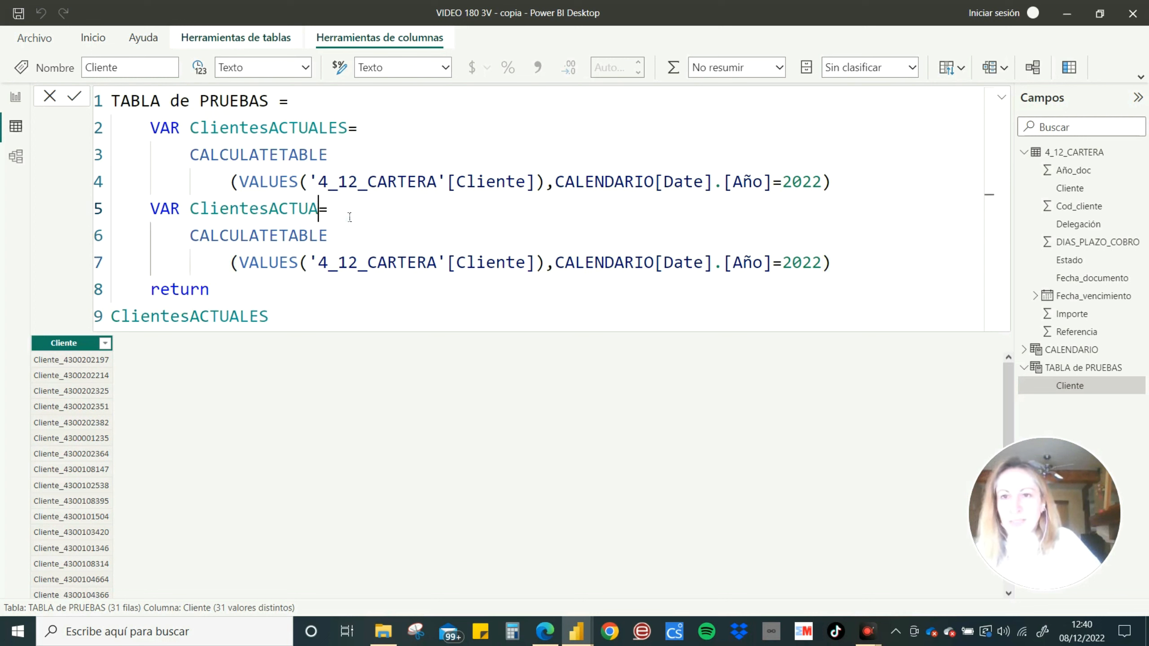
text(nter)
key(BackSpace)
key(BackSpace)
key(BackSpace)
key(BackSpace)
text(NTERIORES)
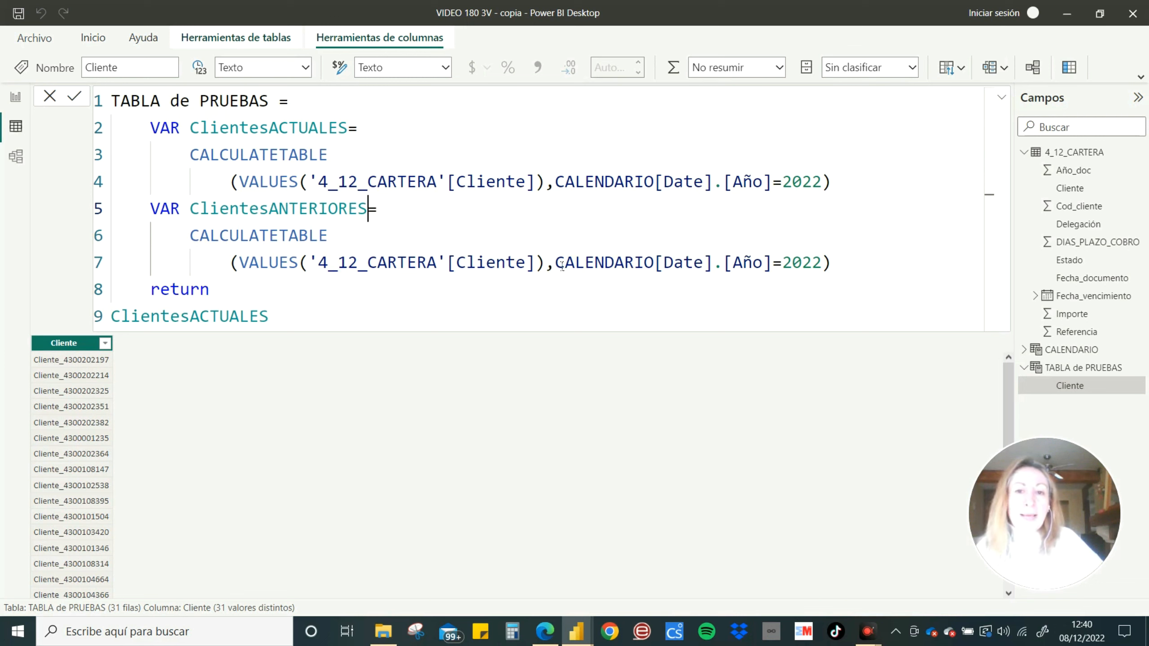
Step: Set the year filter in the ClientesANTERIORES variable to 2021
click(822, 262)
key(BackSpace)
text(1)
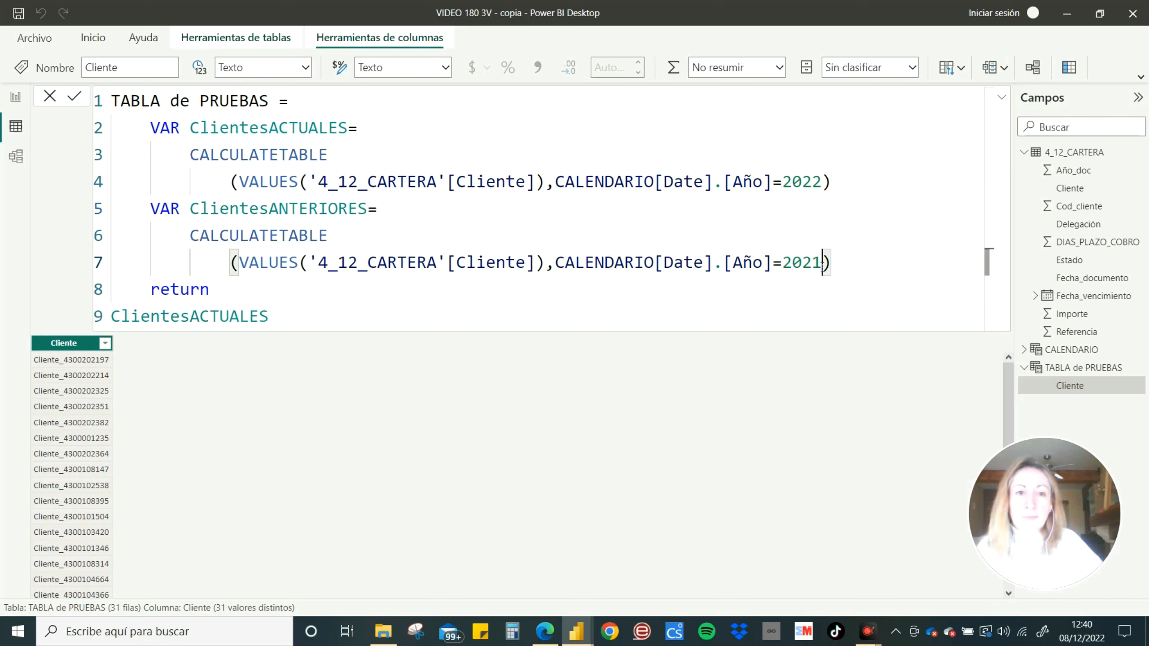
Step: Make the return clause output ClientesANTERIORES and apply the formula to TABLA de PRUEBAS
click(269, 316)
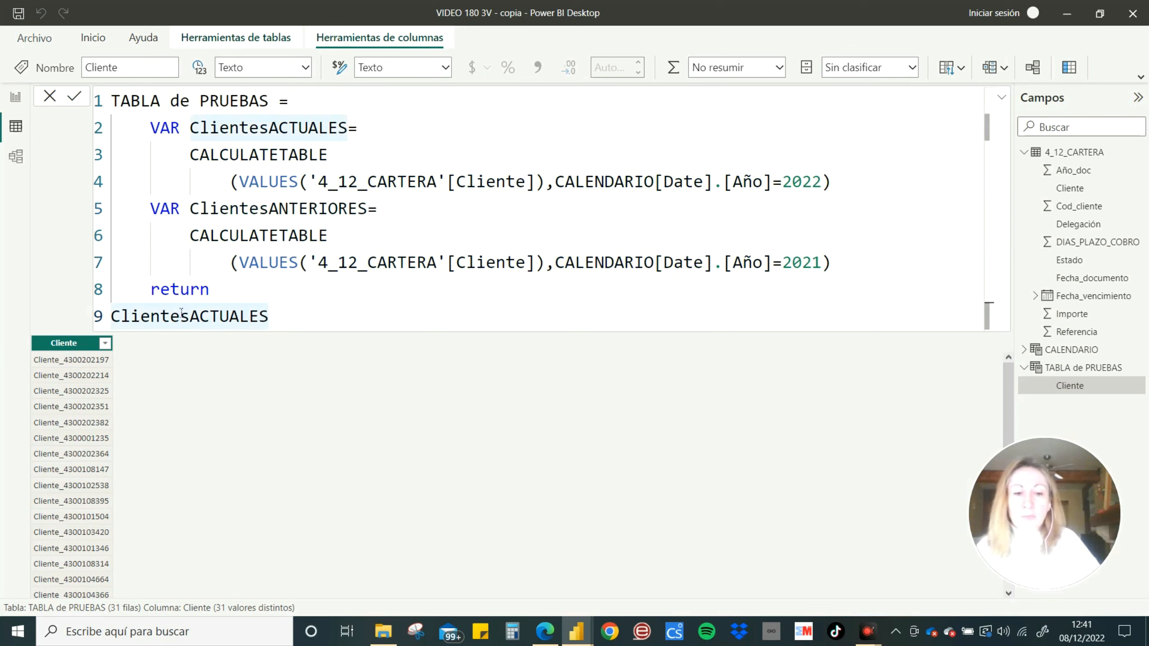
key(BackSpace)
key(BackSpace)
key(BackSpace)
key(BackSpace)
key(BackSpace)
key(BackSpace)
key(BackSpace)
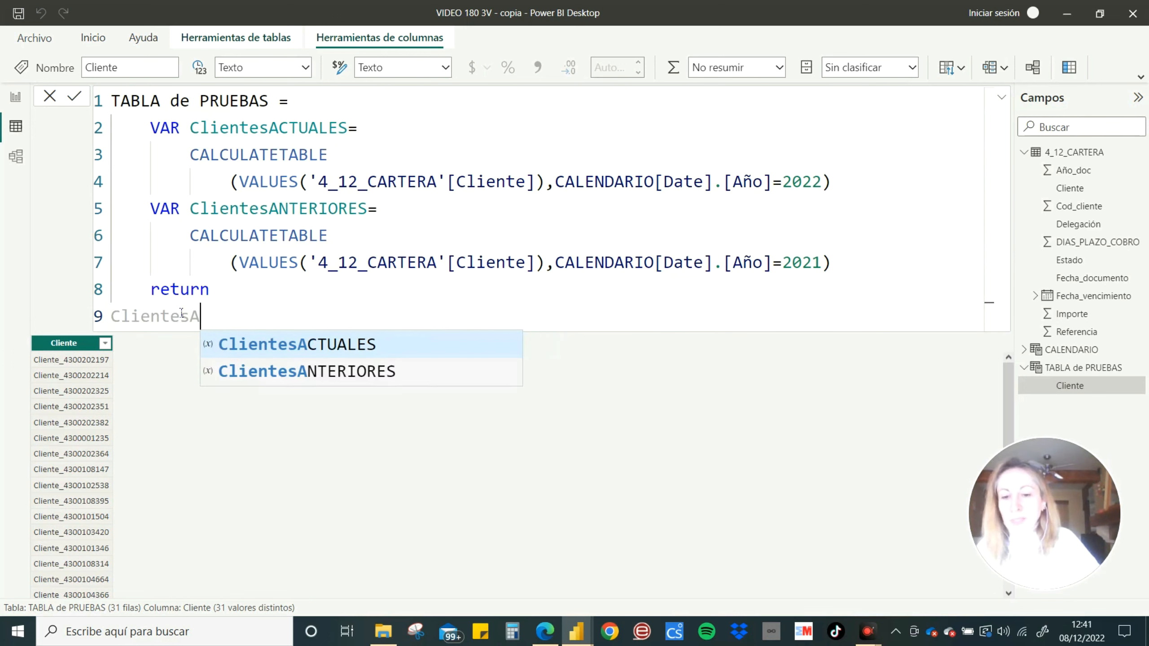
text(nterio)
key(Tab)
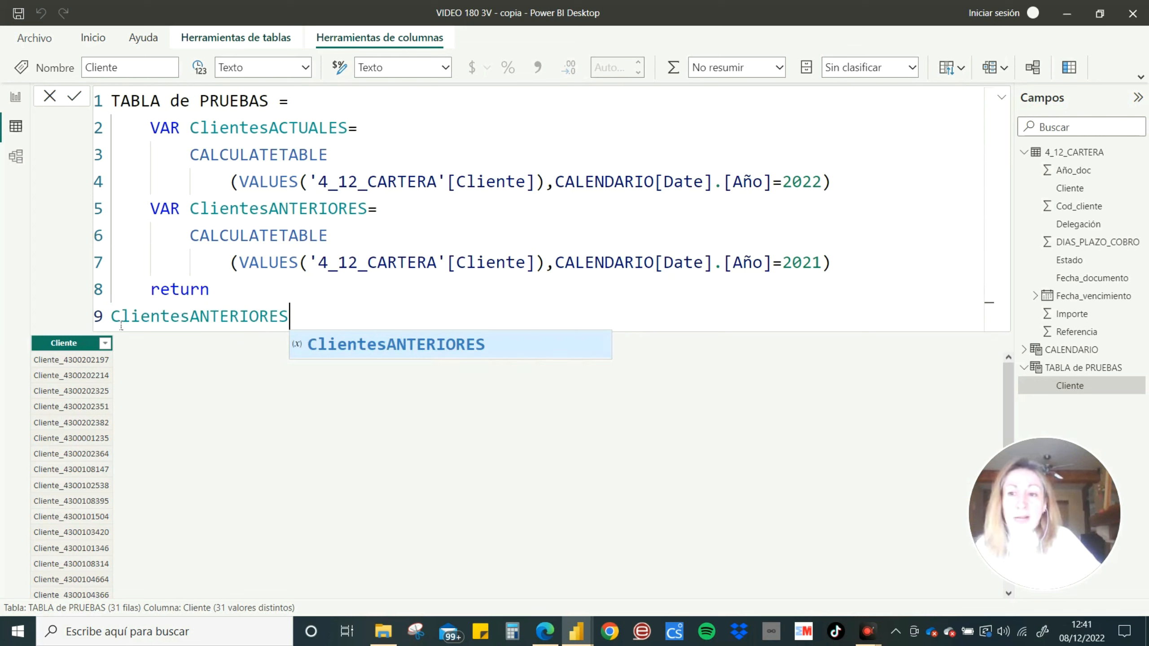
drag(112, 317, 307, 317)
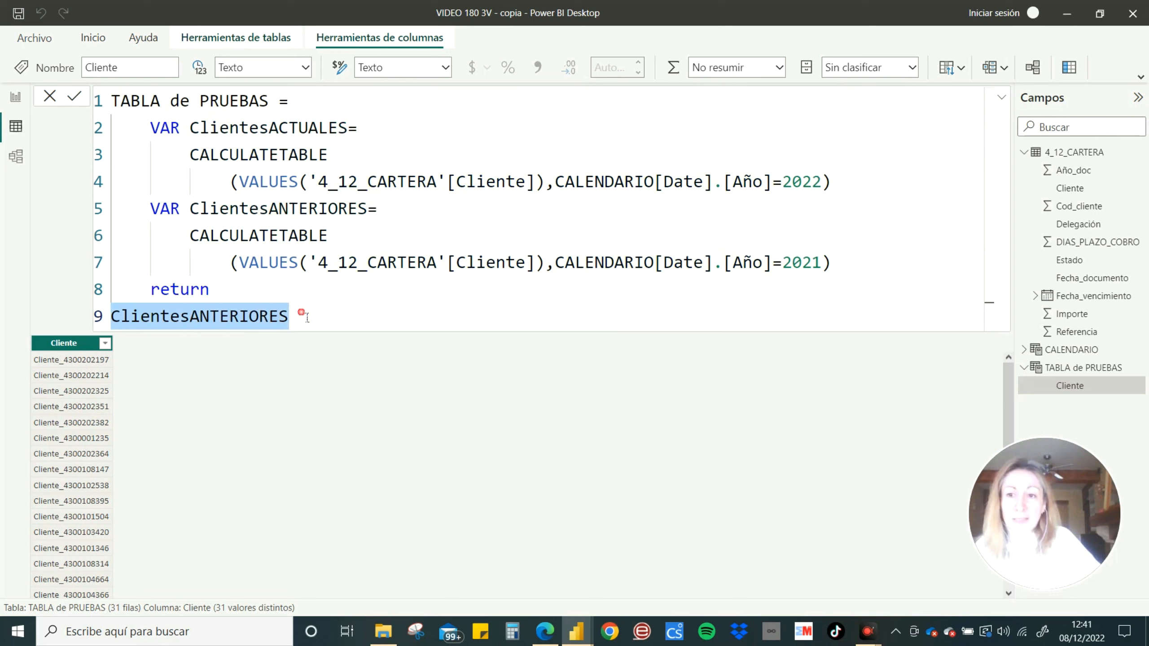
drag(190, 209, 379, 218)
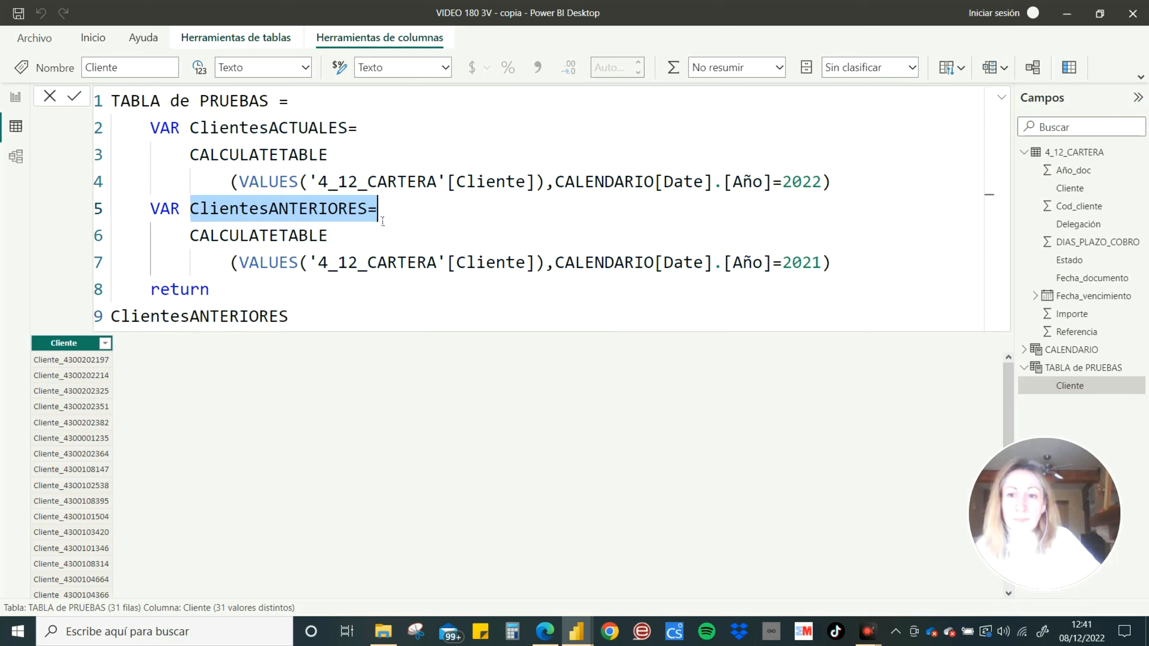
drag(782, 263, 855, 267)
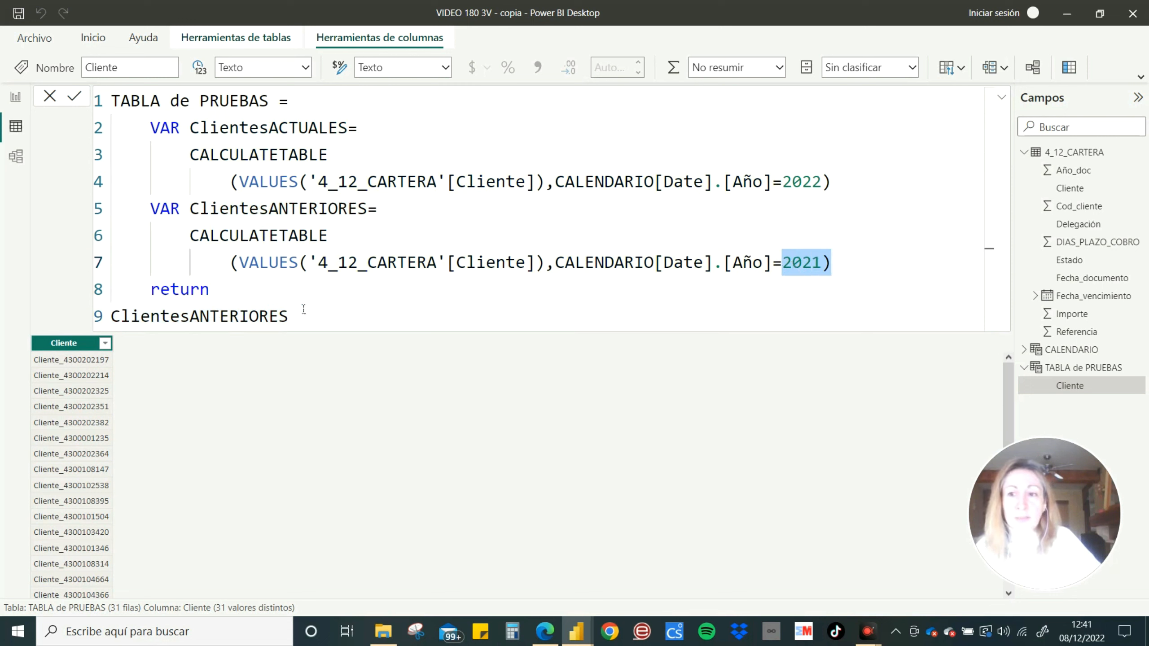
click(81, 102)
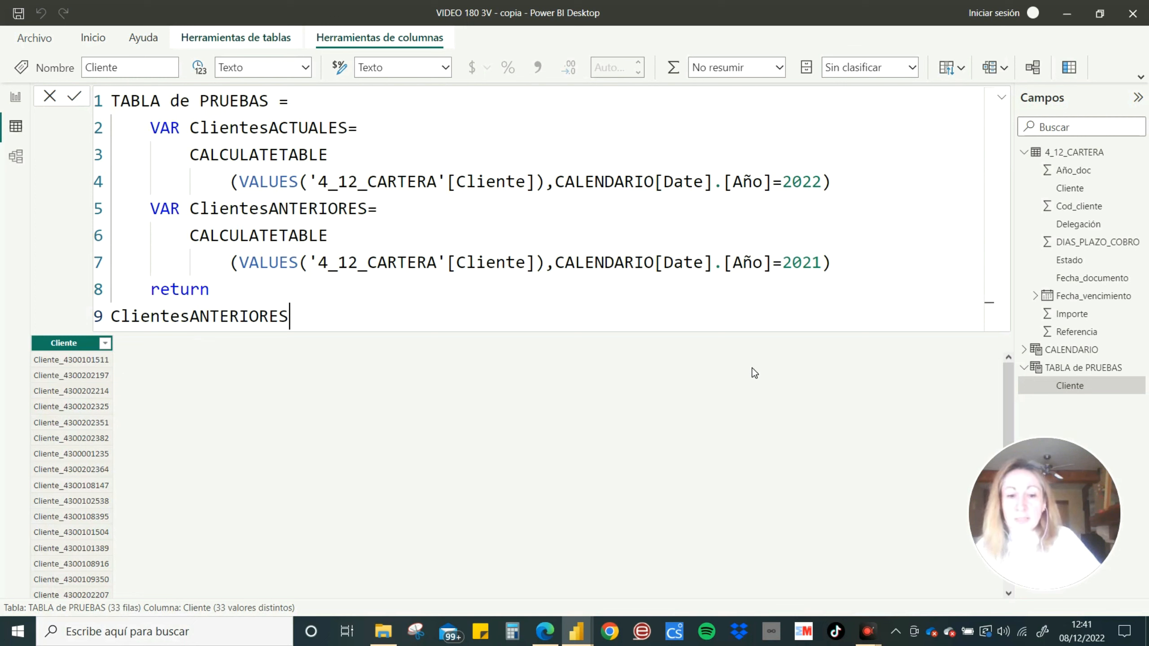
Step: Switch the returned variable back to ClientesACTUALES and apply the formula again
key(BackSpace)
key(BackSpace)
key(BackSpace)
key(BackSpace)
key(BackSpace)
key(BackSpace)
key(BackSpace)
key(BackSpace)
key(BackSpace)
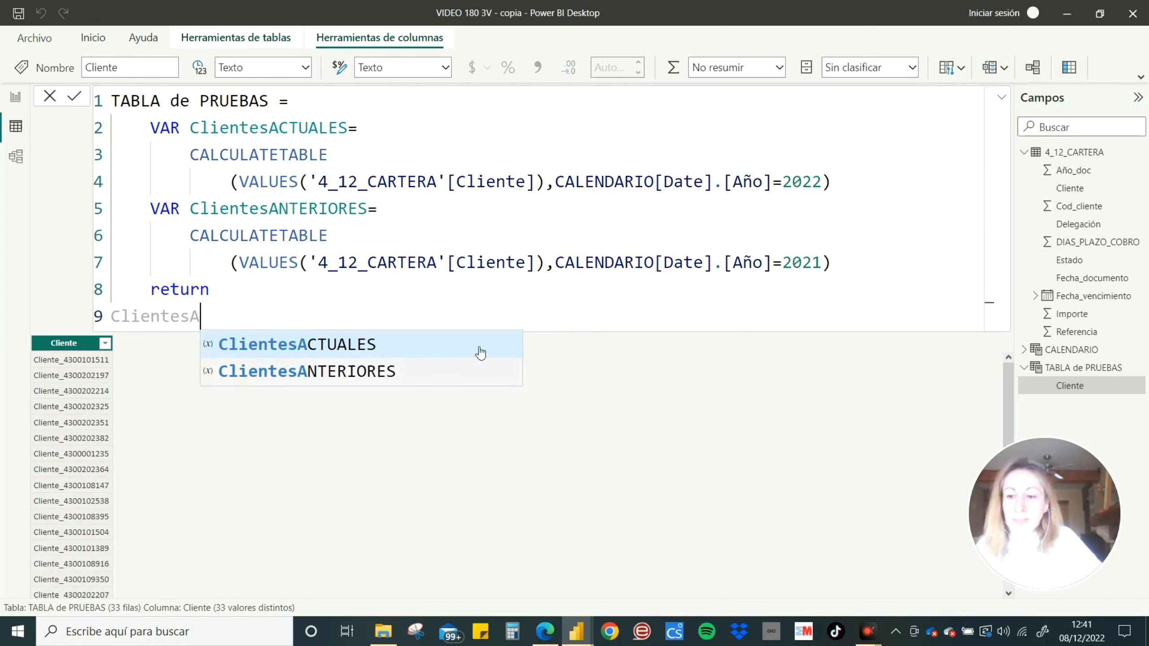
click(410, 356)
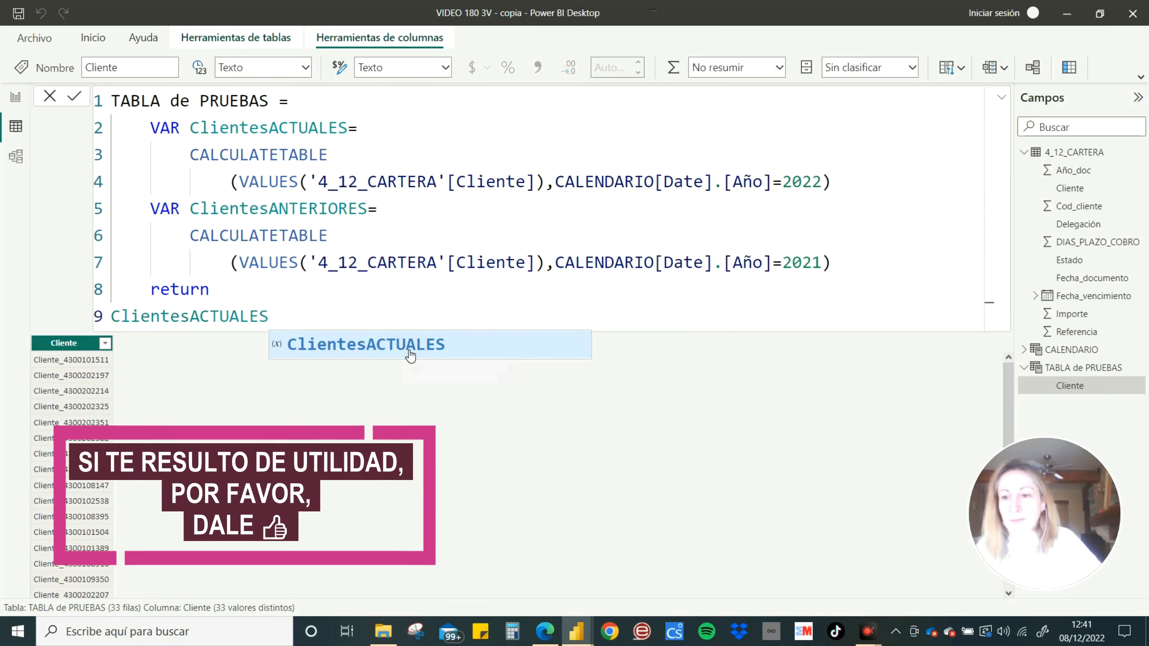
click(74, 98)
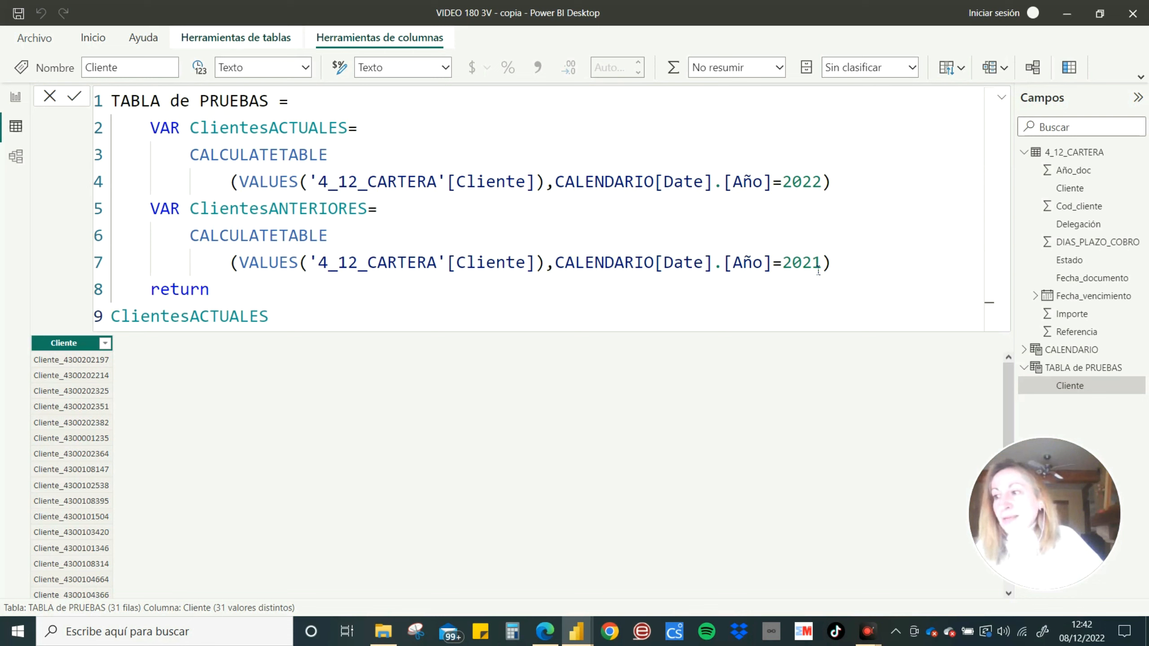
Step: Declare a third variable, ClientesREPETIDOS, above the return clause, with an indented line below it for its expression
click(854, 268)
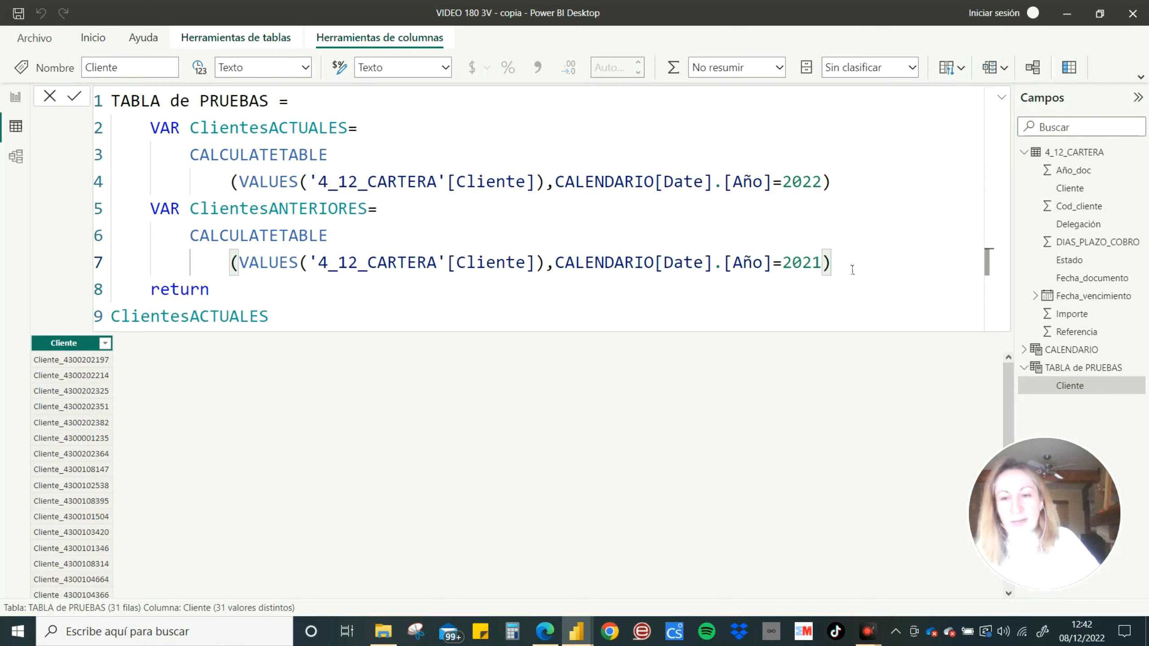
key(Return)
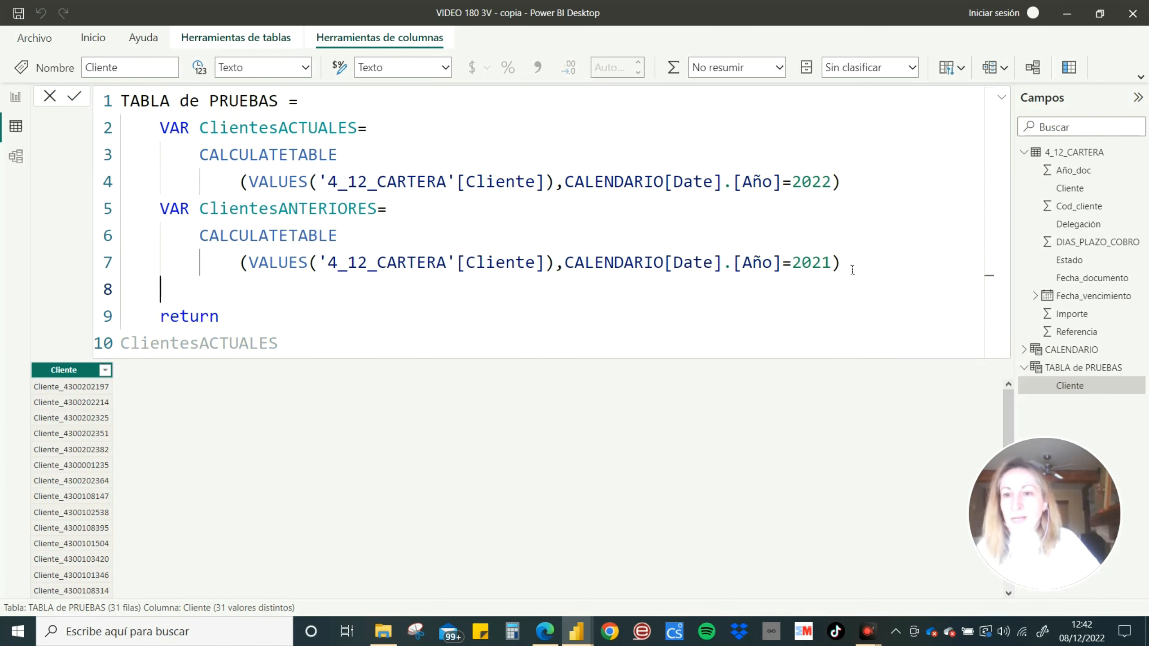
text(VAR ClientesREPETIDOS)
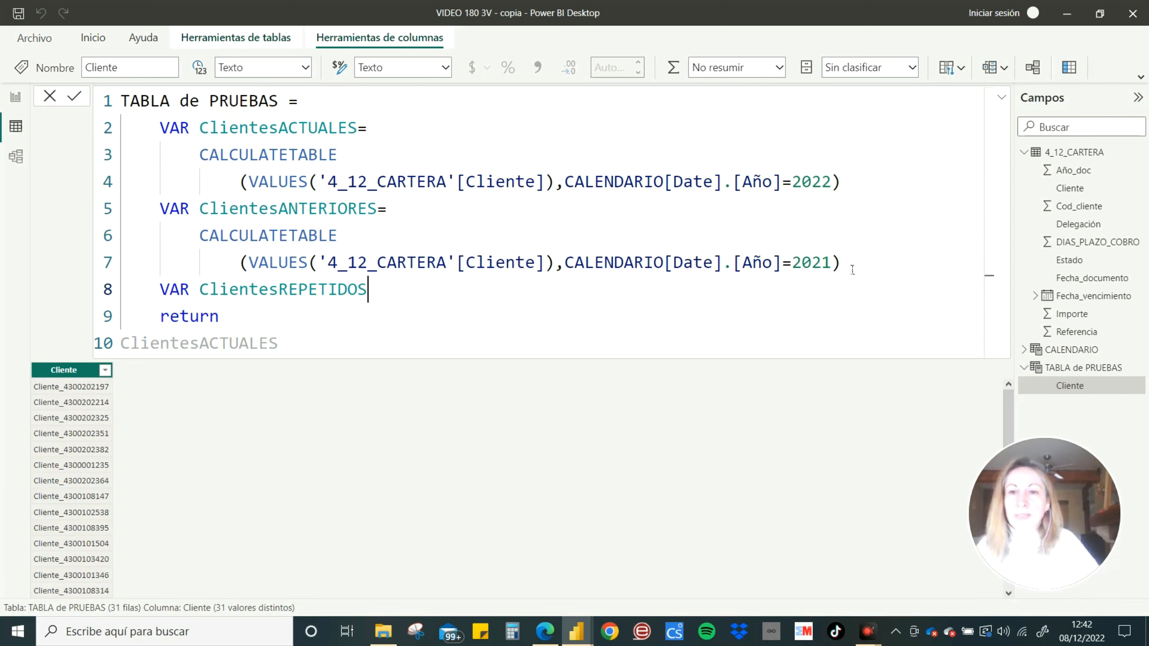
text(=)
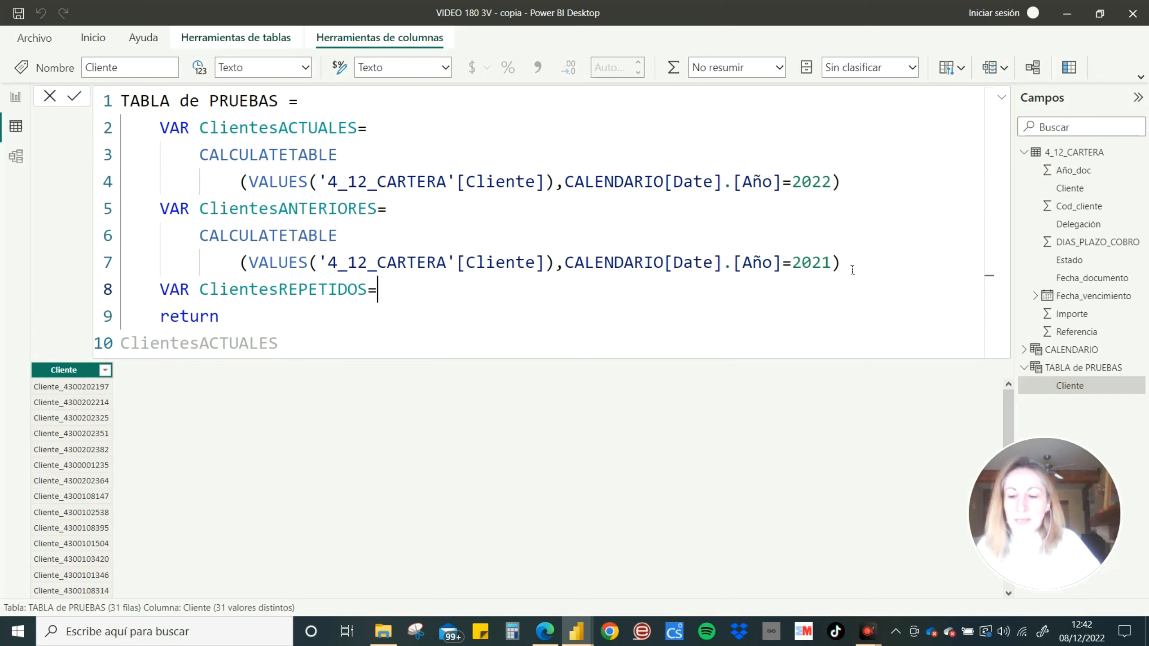
key(shift+Return)
key(Tab)
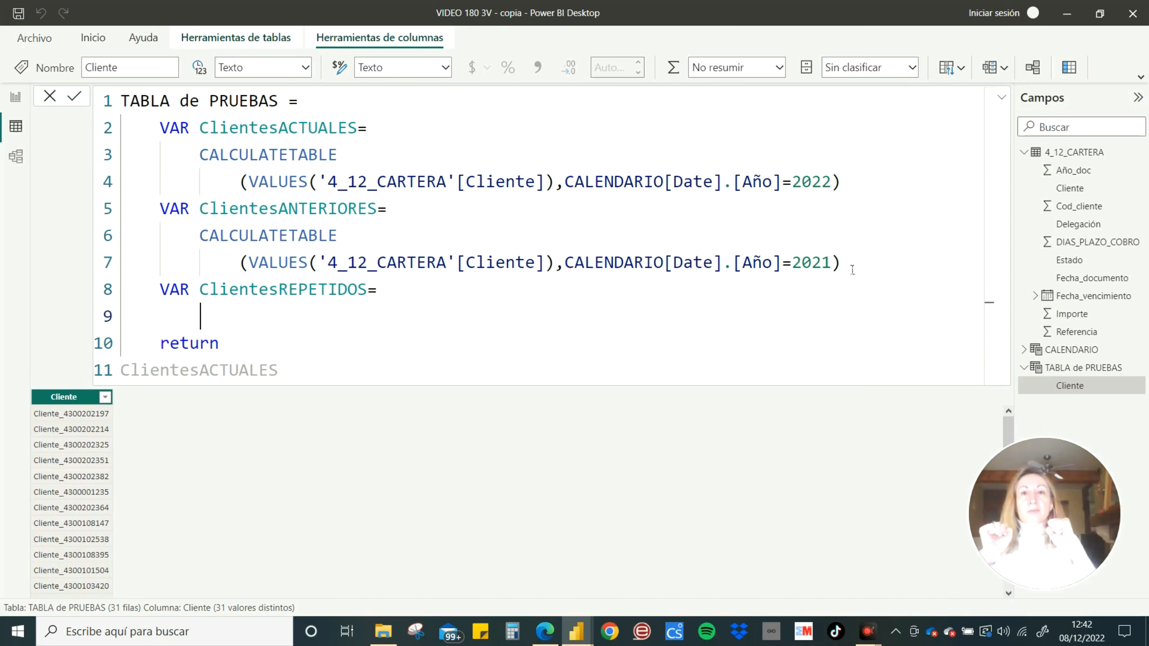
Step: Begin the ClientesREPETIDOS expression with INTERSECT, using ClientesANTERIORES as the left table
text(INTE)
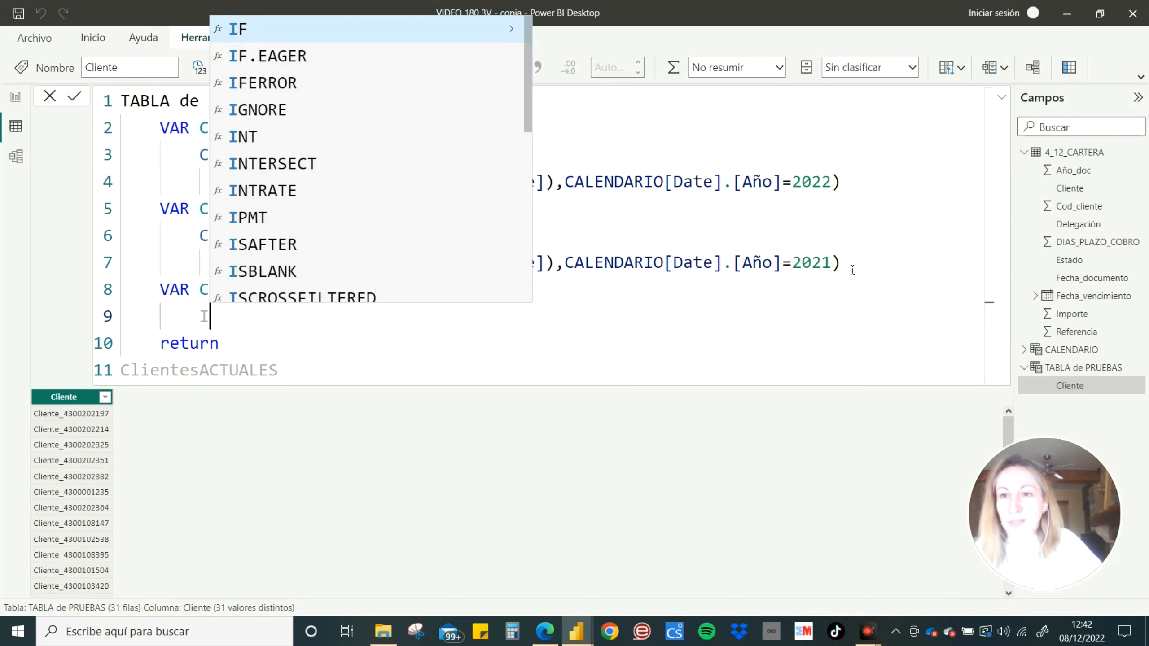
key(Tab)
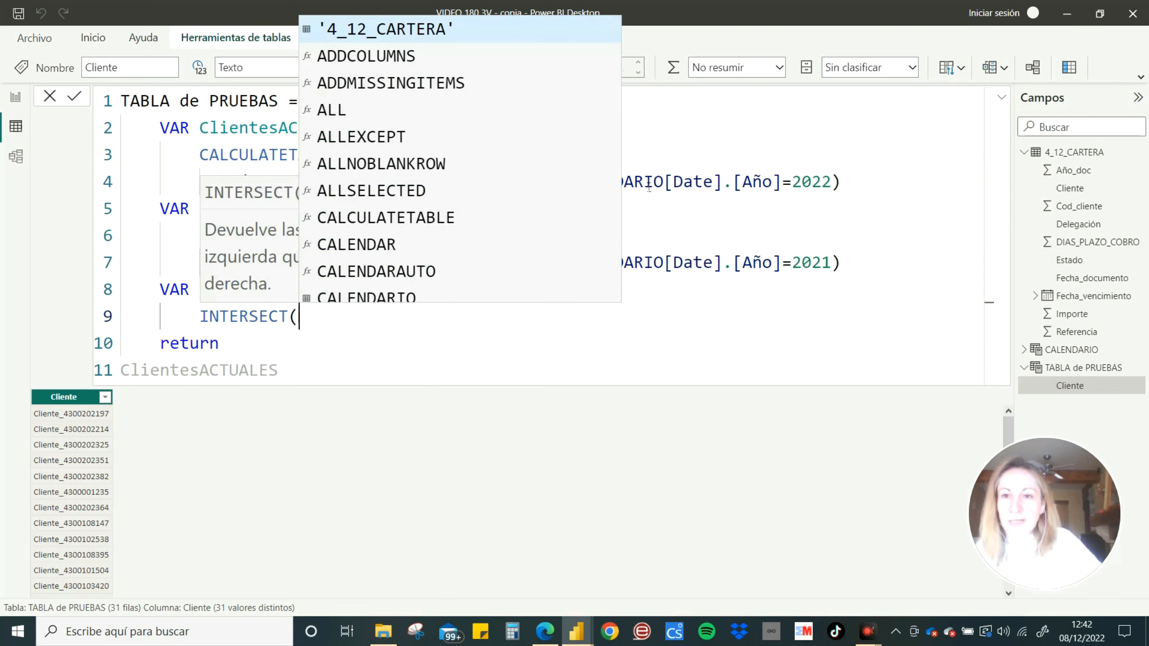
key(Escape)
key(BackSpace)
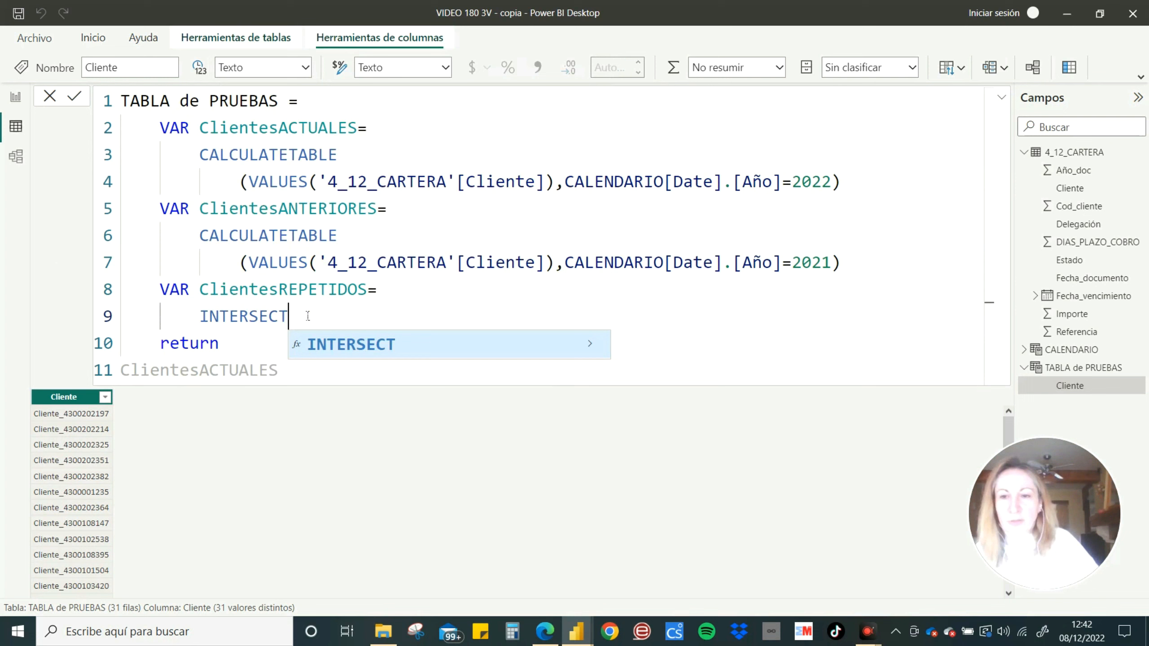
text(()
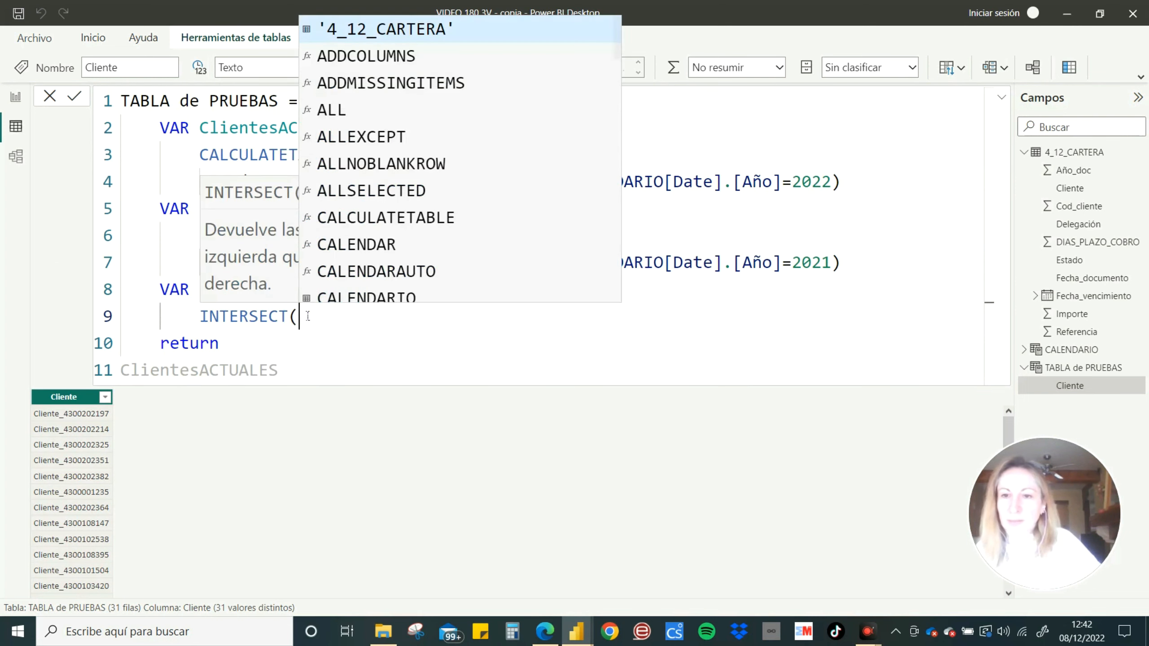
text(')
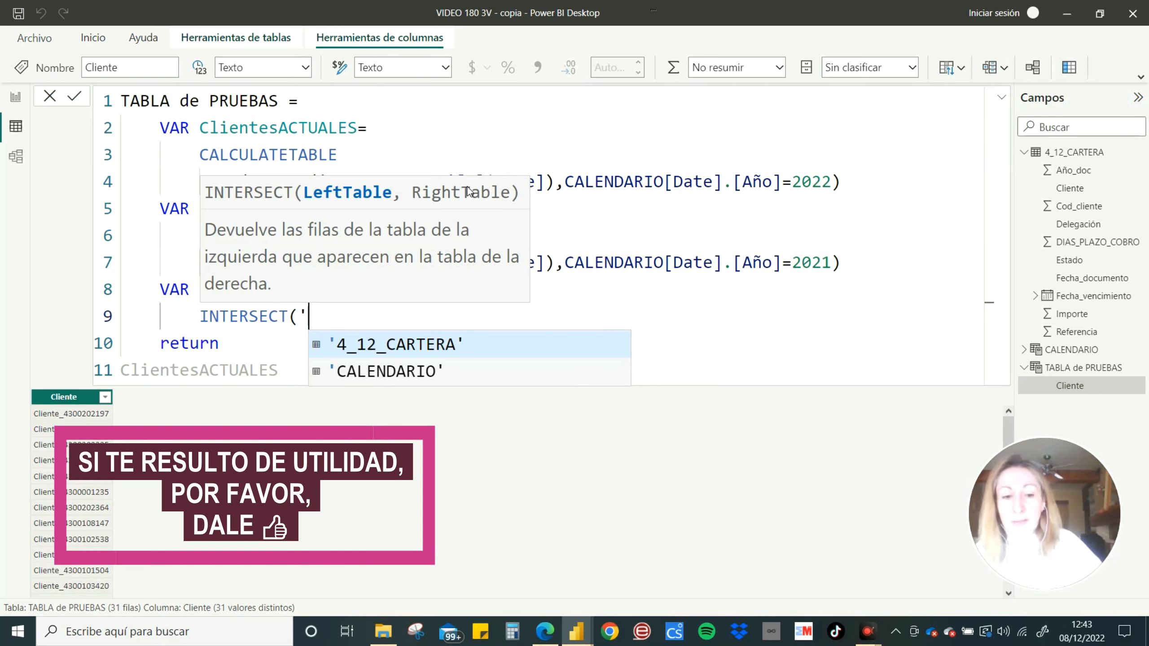
key(BackSpace)
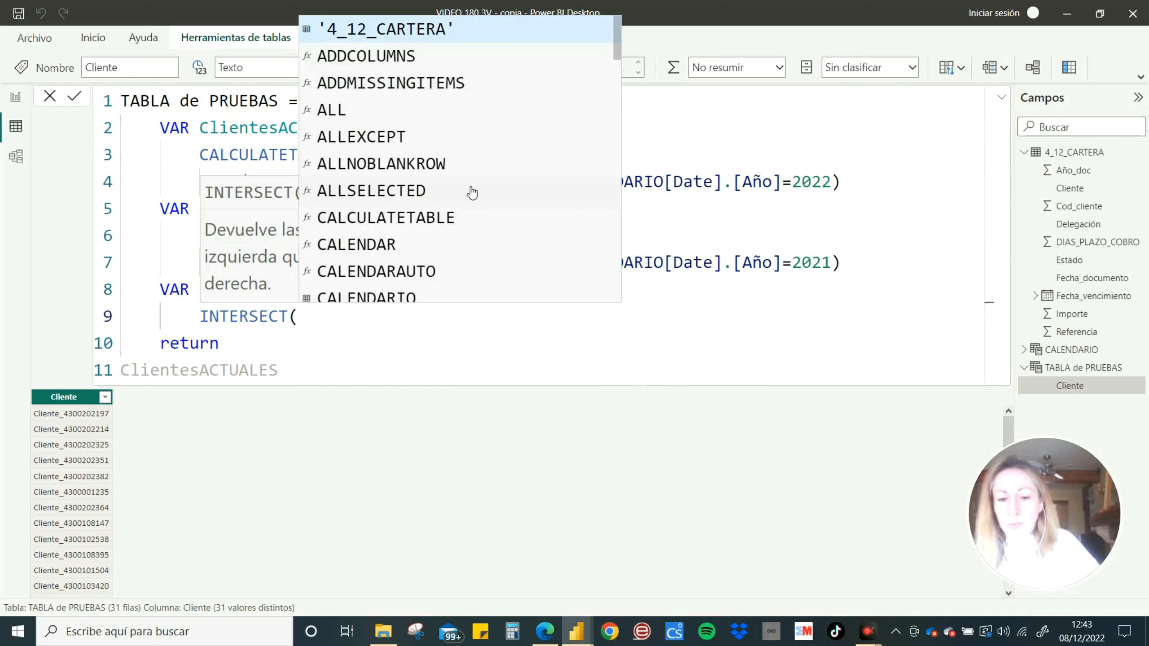
text(CLI)
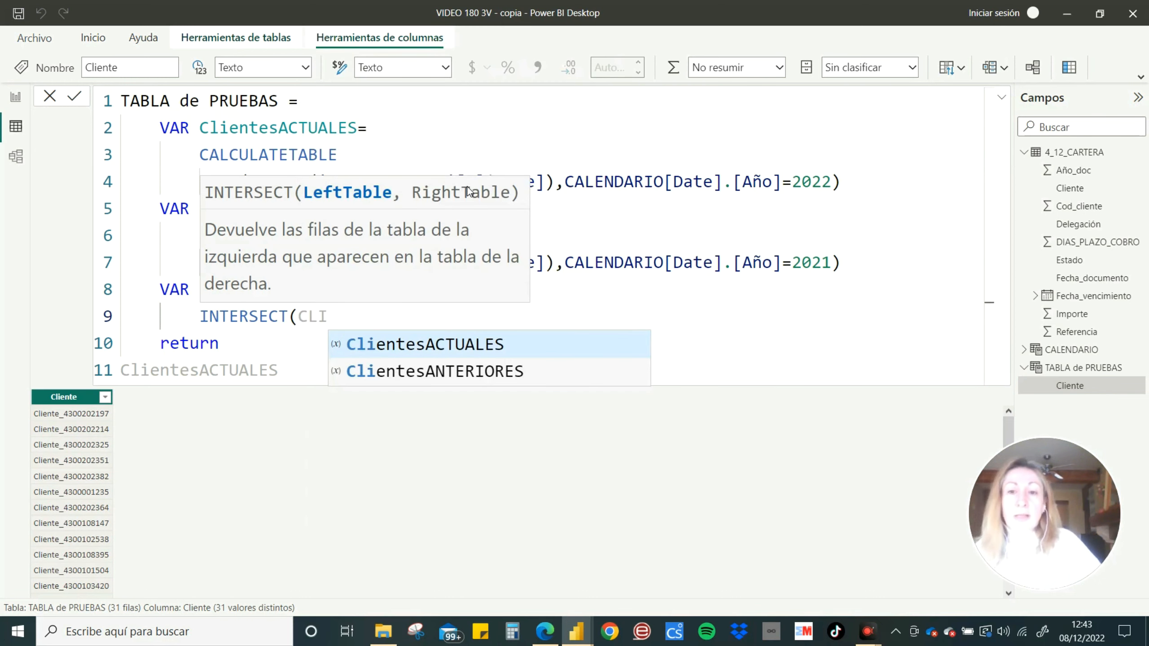
click(434, 371)
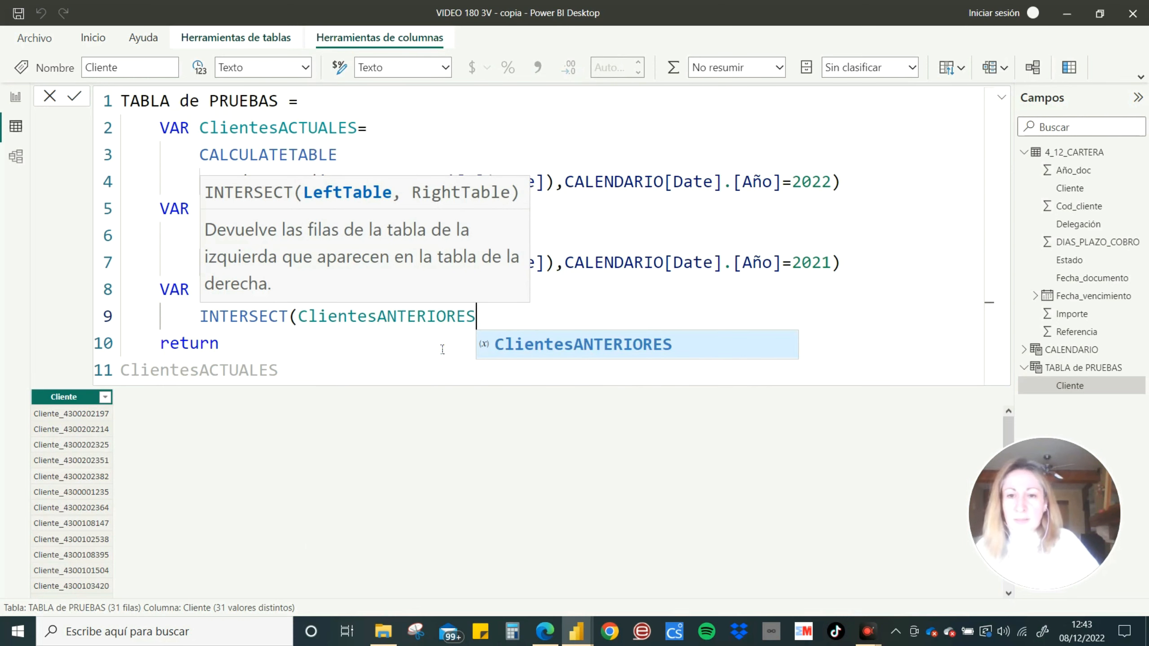
Step: Add ClientesACTUALES as the right table of INTERSECT and close the function
text(,C)
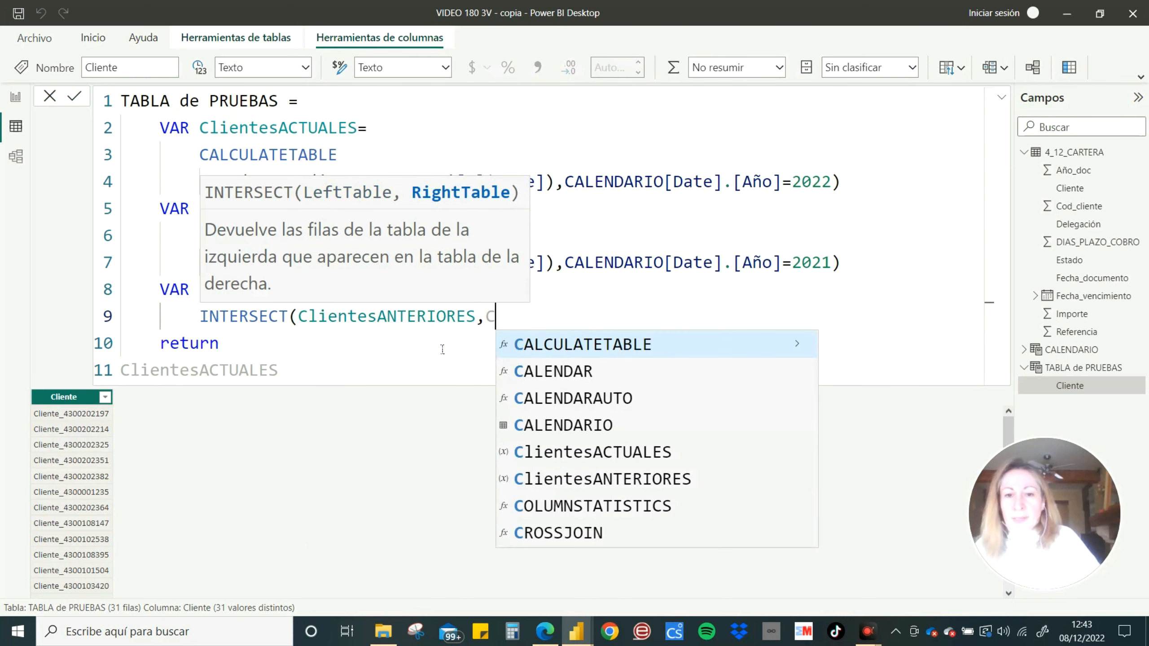
key(Down)
key(Down)
key(Down)
key(Down)
key(Tab)
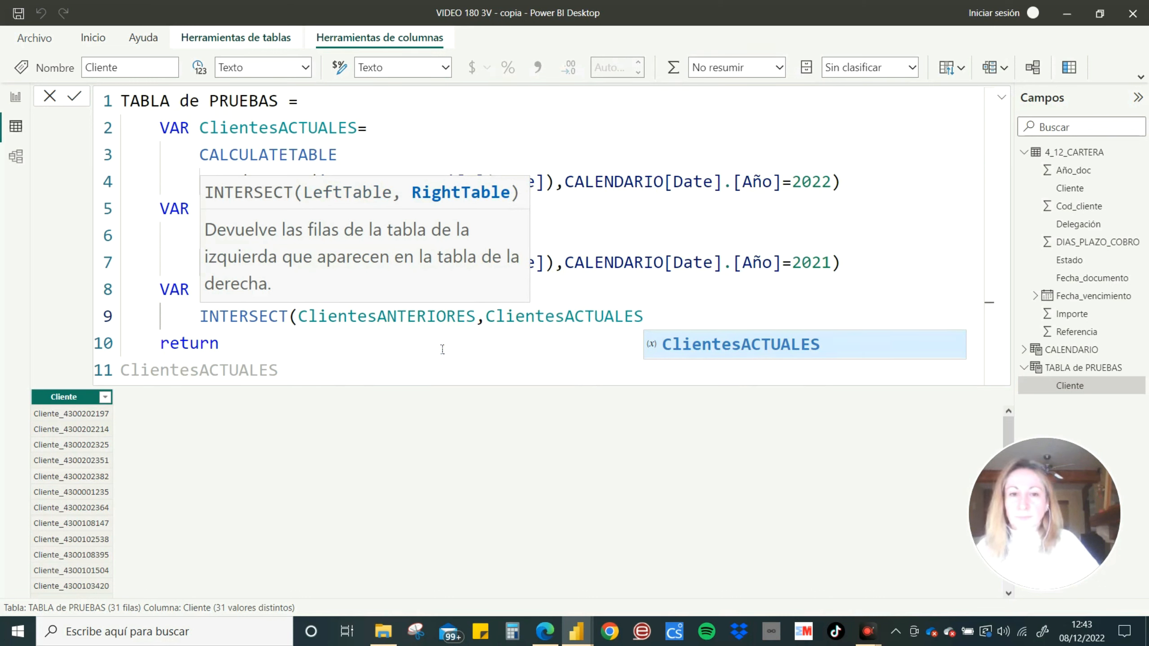
text())
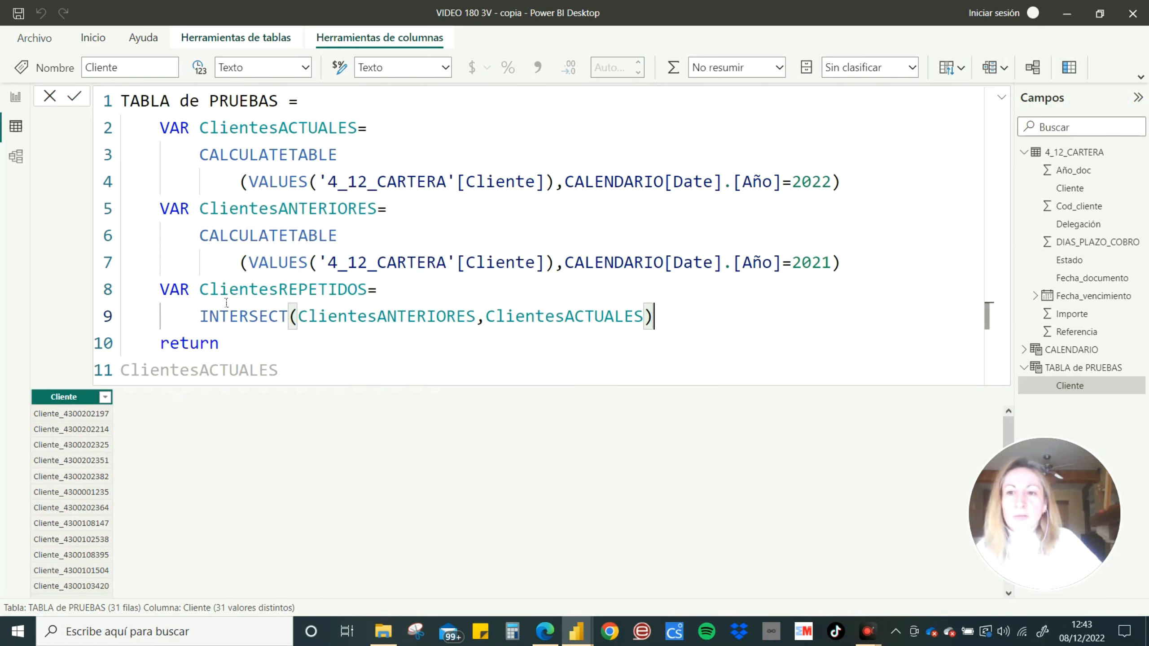
Step: Change the variable returned by the TABLA de PRUEBAS formula to ClientesREPETIDOS
click(289, 371)
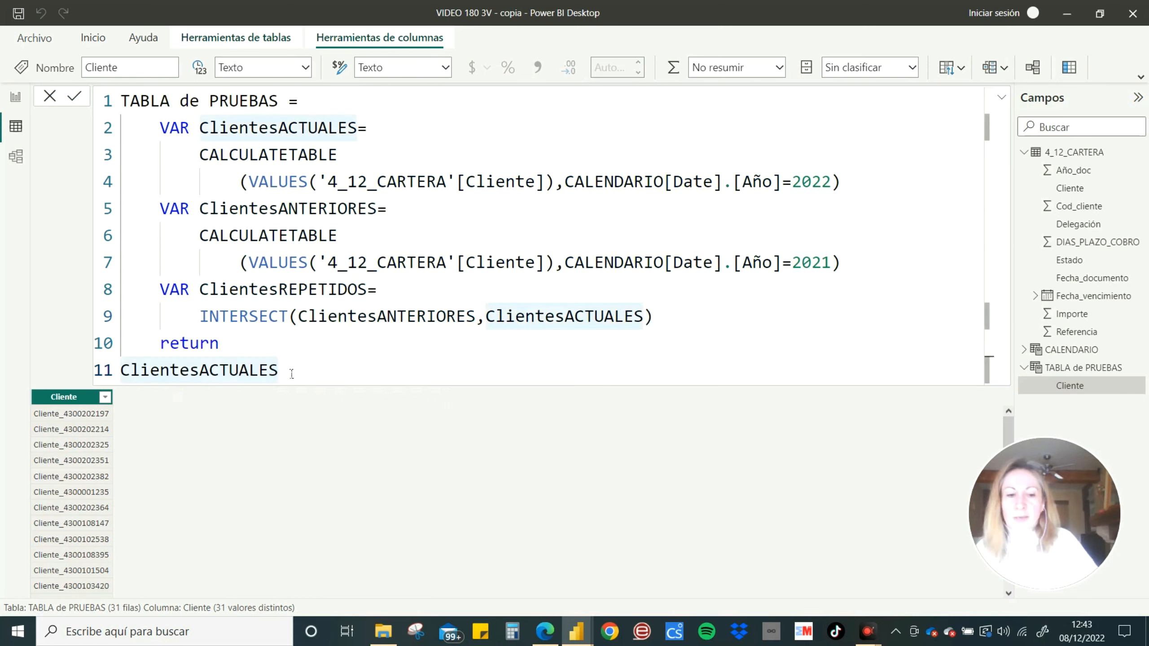
key(BackSpace)
key(BackSpace)
key(BackSpace)
key(BackSpace)
key(BackSpace)
key(BackSpace)
key(BackSpace)
key(BackSpace)
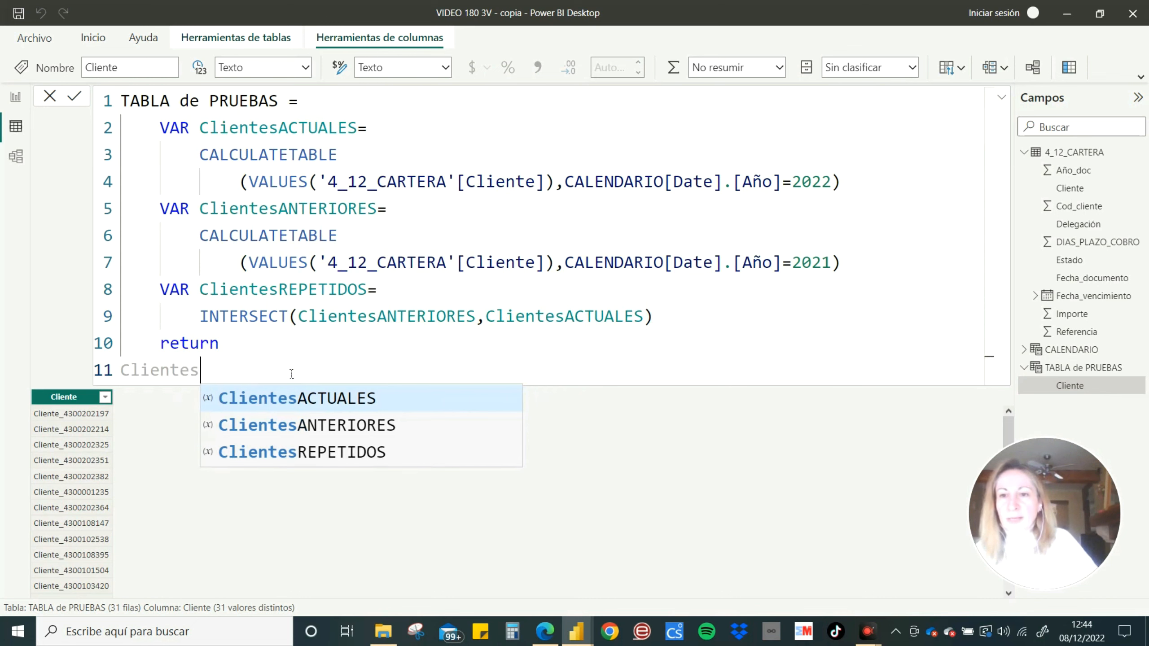
key(Down)
key(Down)
key(Tab)
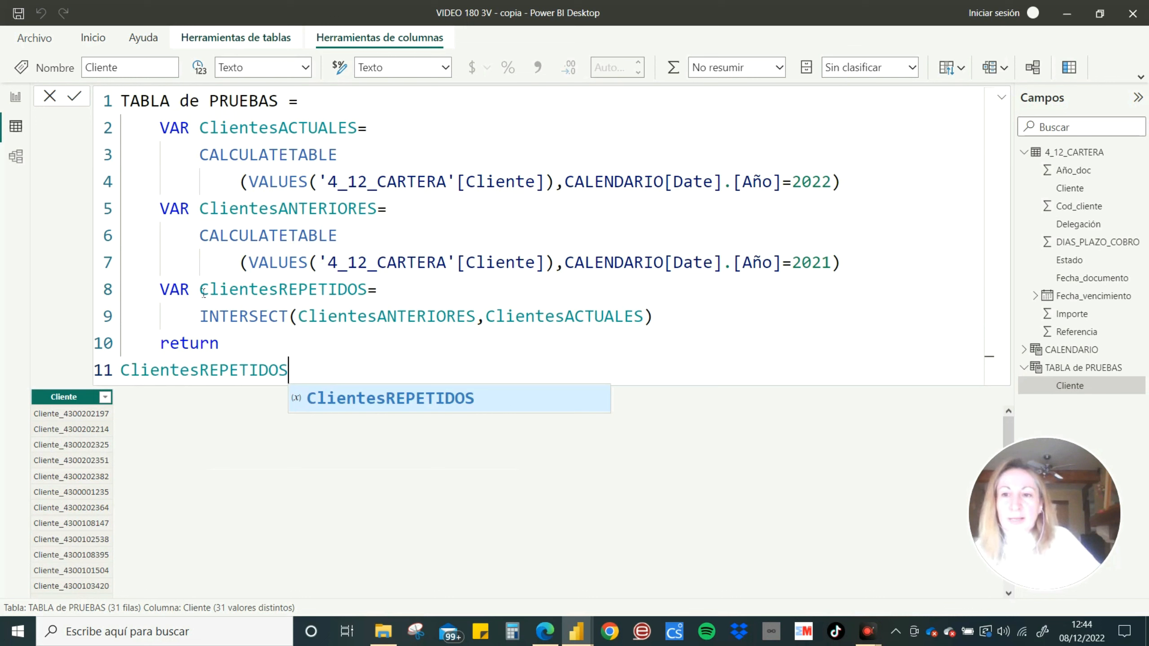
Step: Review the INTERSECT arguments and the year filters, apply the formula, and look through the resulting customer list
double_click(265, 300)
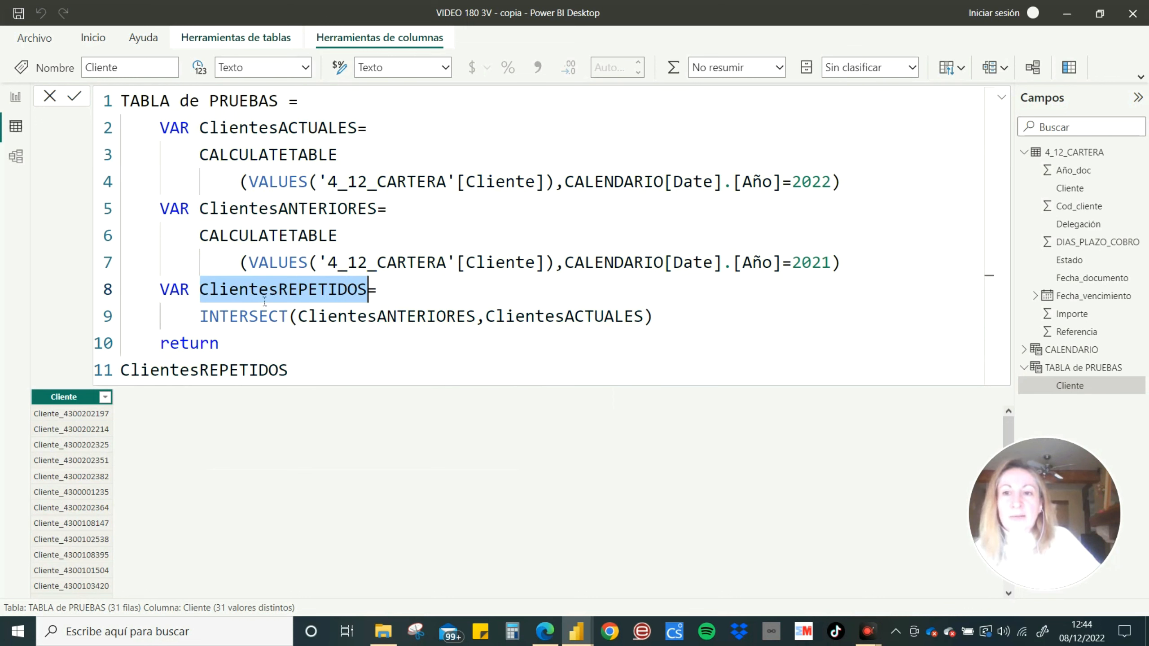
drag(300, 317, 630, 313)
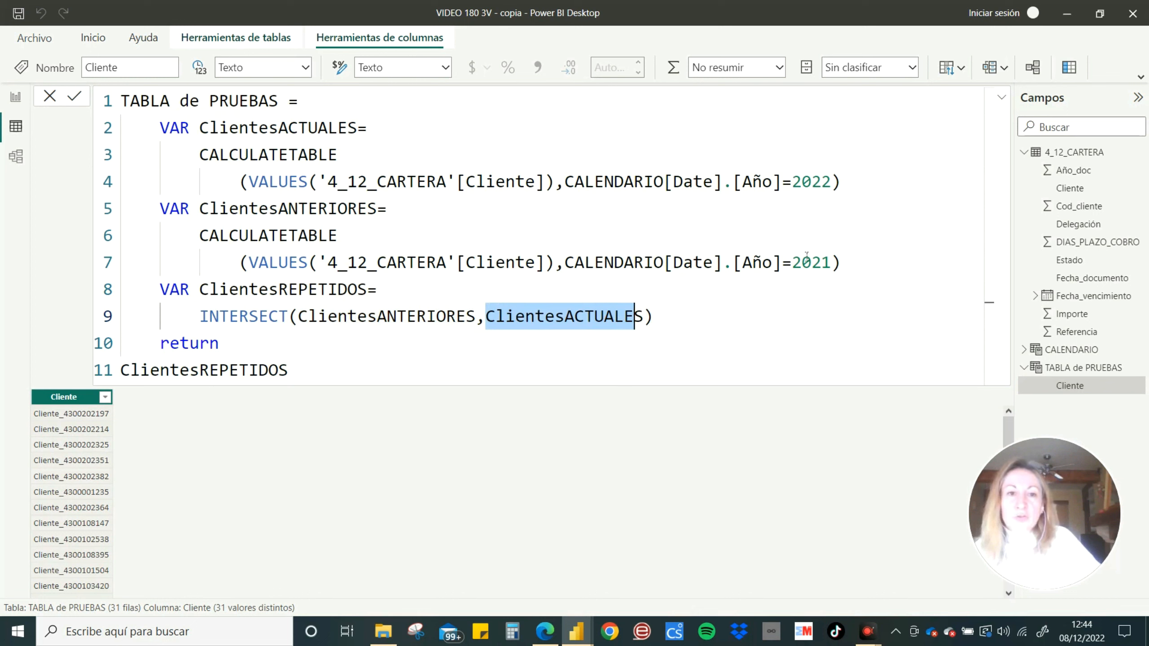
double_click(828, 262)
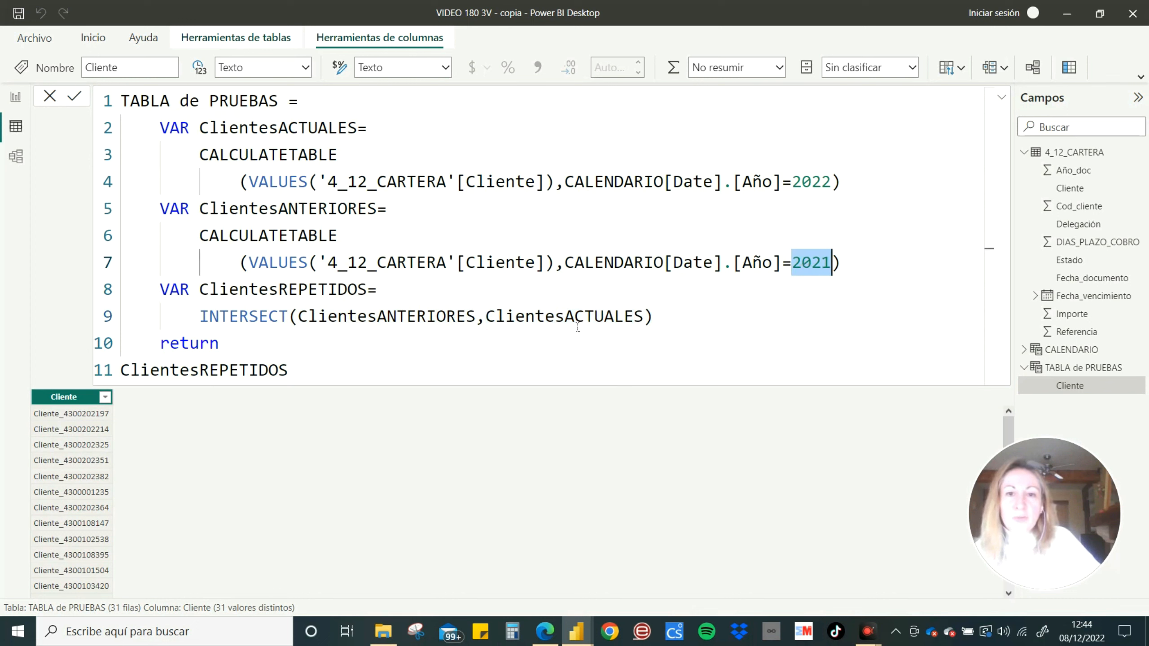
double_click(799, 183)
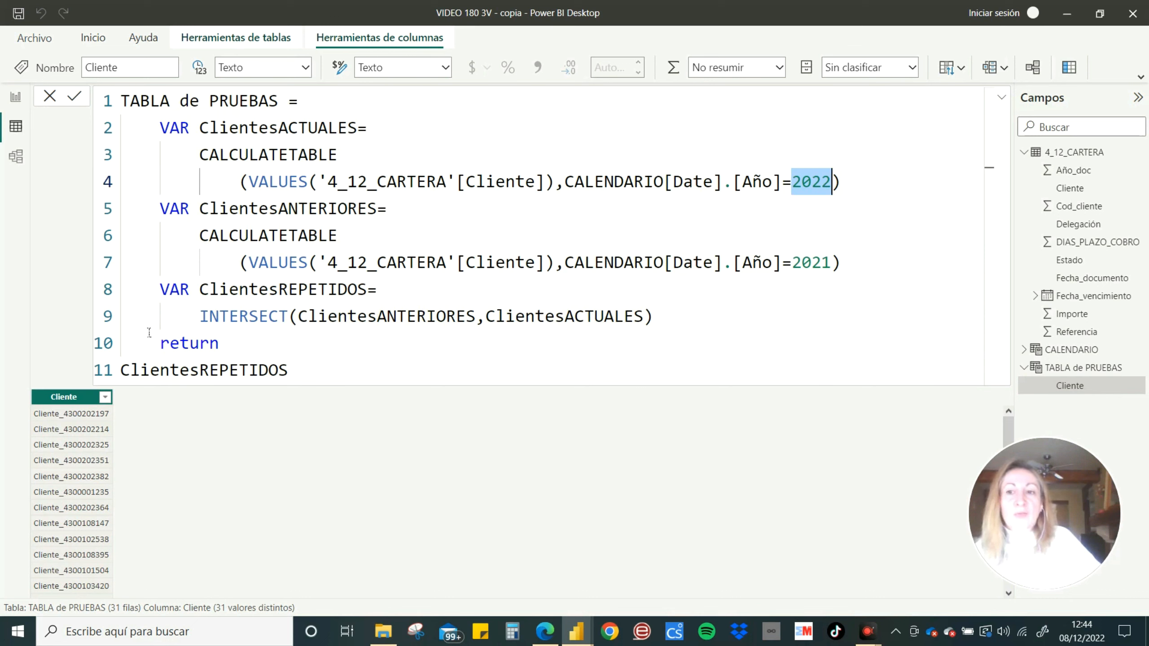
click(74, 97)
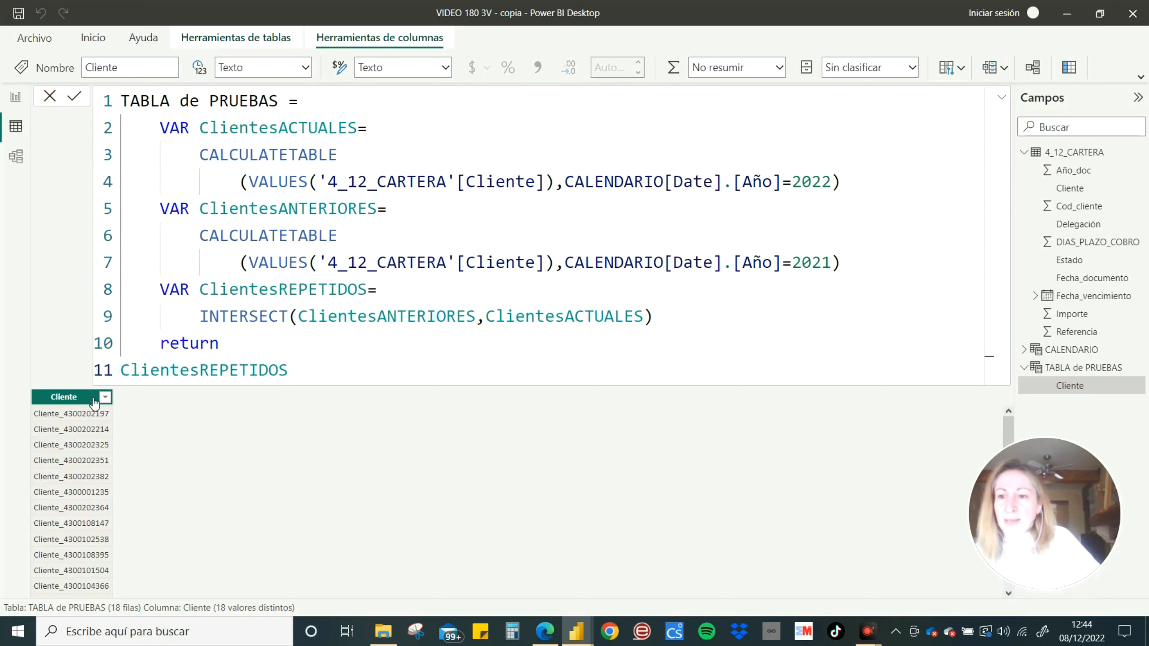
scroll(74, 435, down, 3)
scroll(78, 439, up, 3)
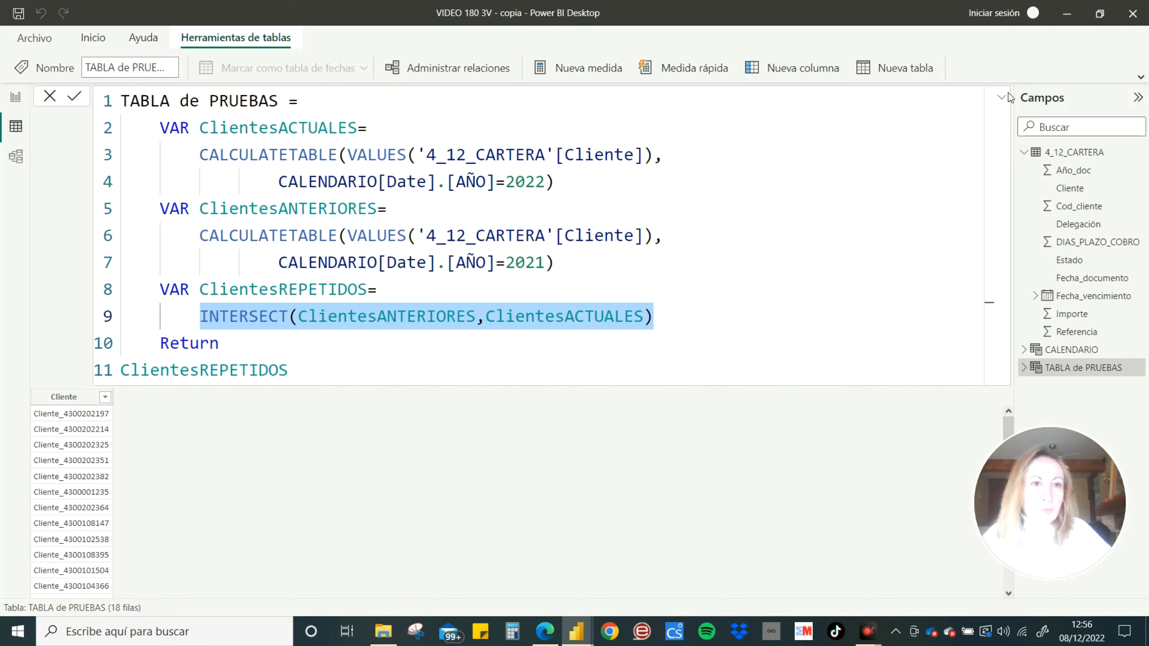
Step: Collapse the table formula and create a new measure named TOTAL ING in the 4_12_CARTERA table
scroll(725, 200, down, 2)
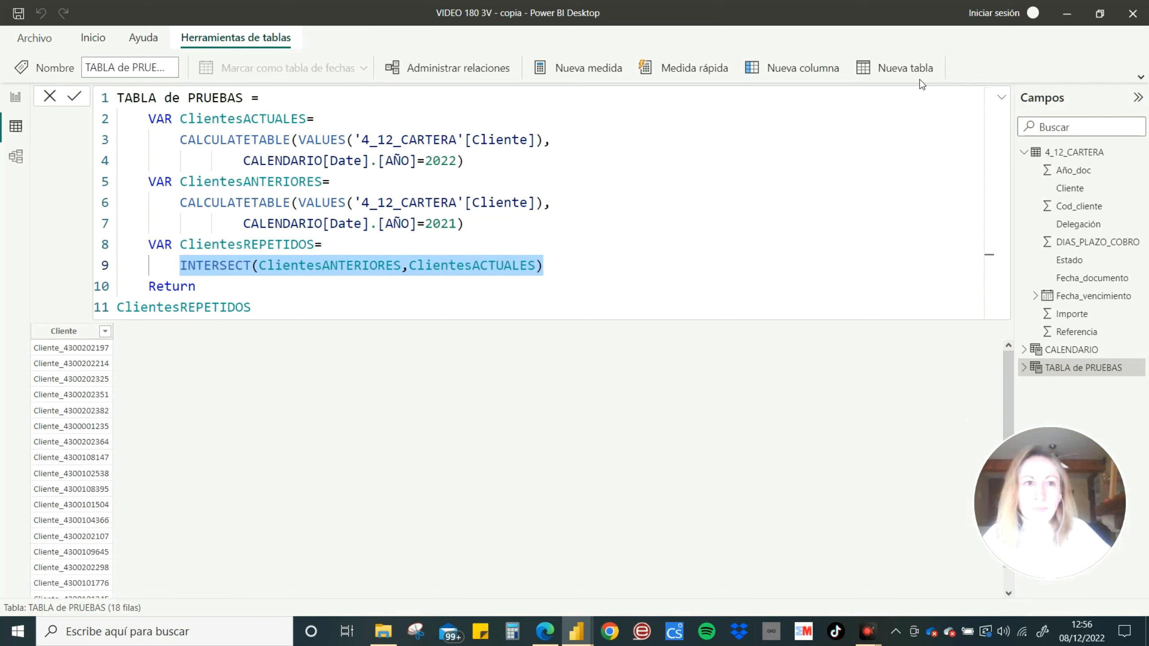
click(1001, 97)
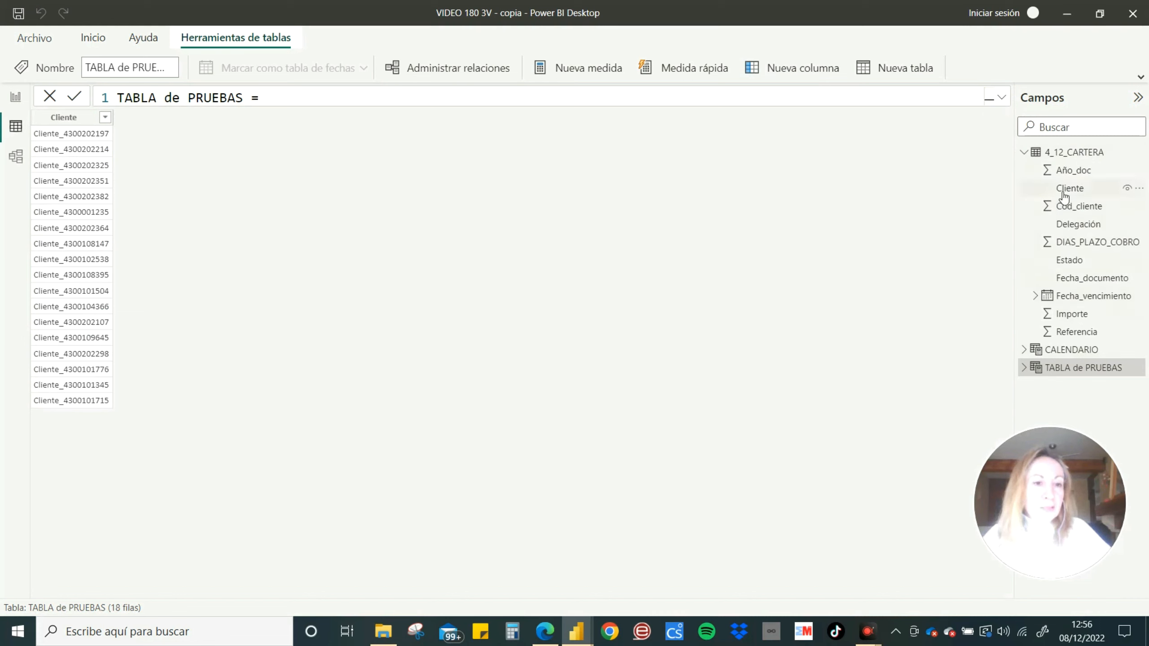
right_click(1075, 152)
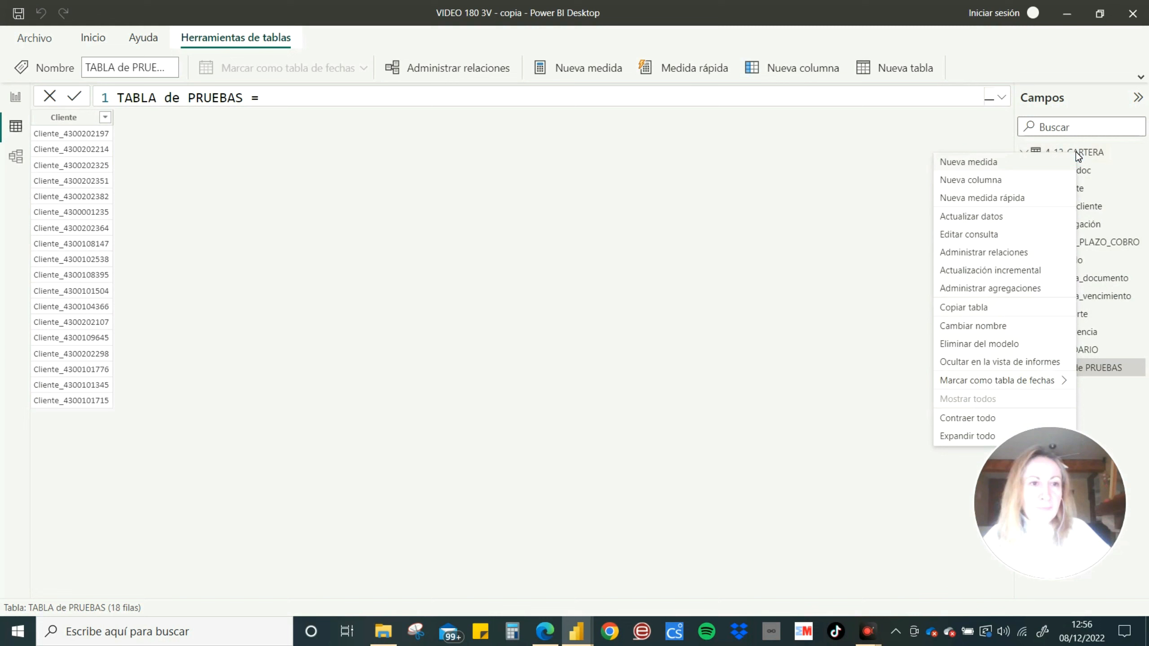
click(977, 161)
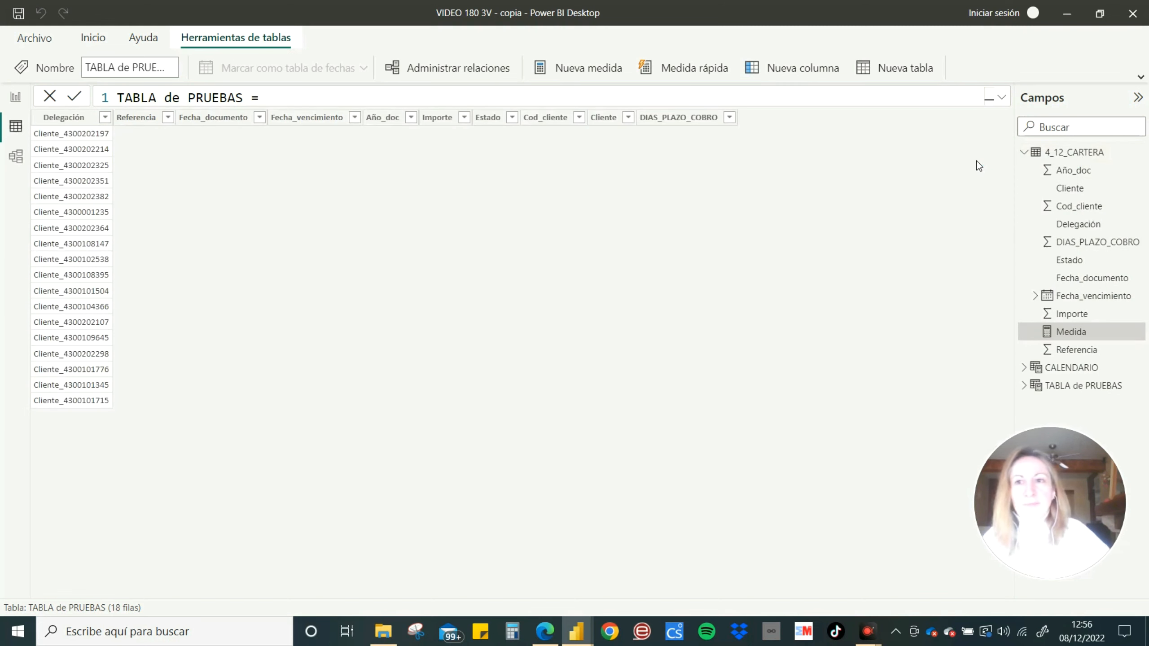
text(TOT)
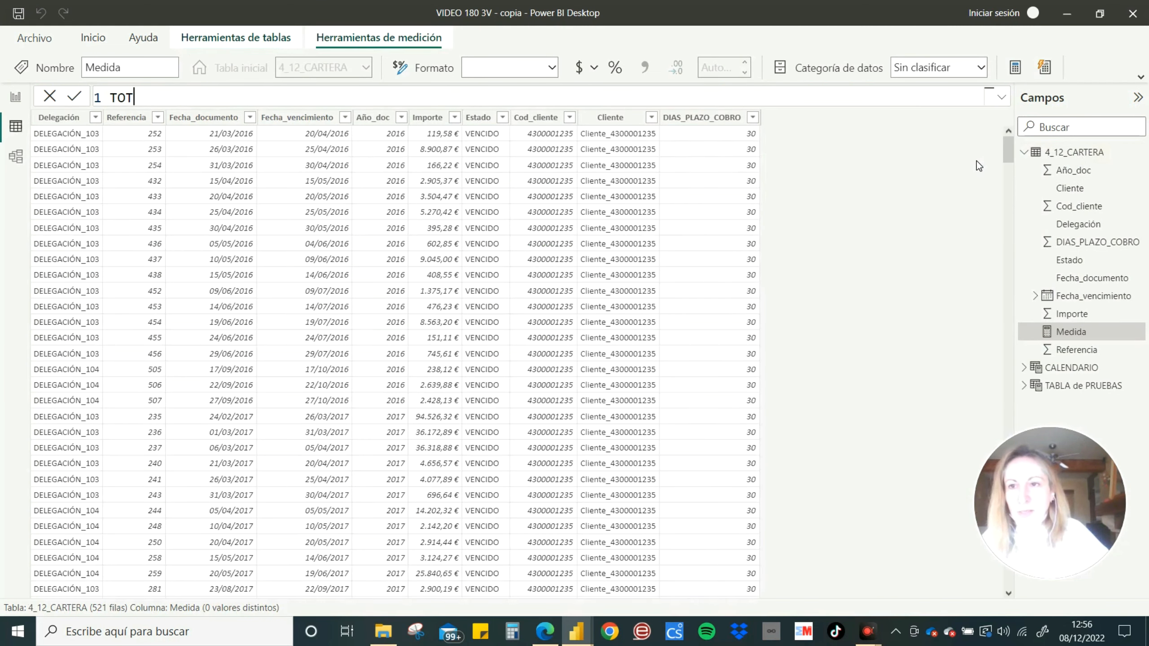
text(AL ING=)
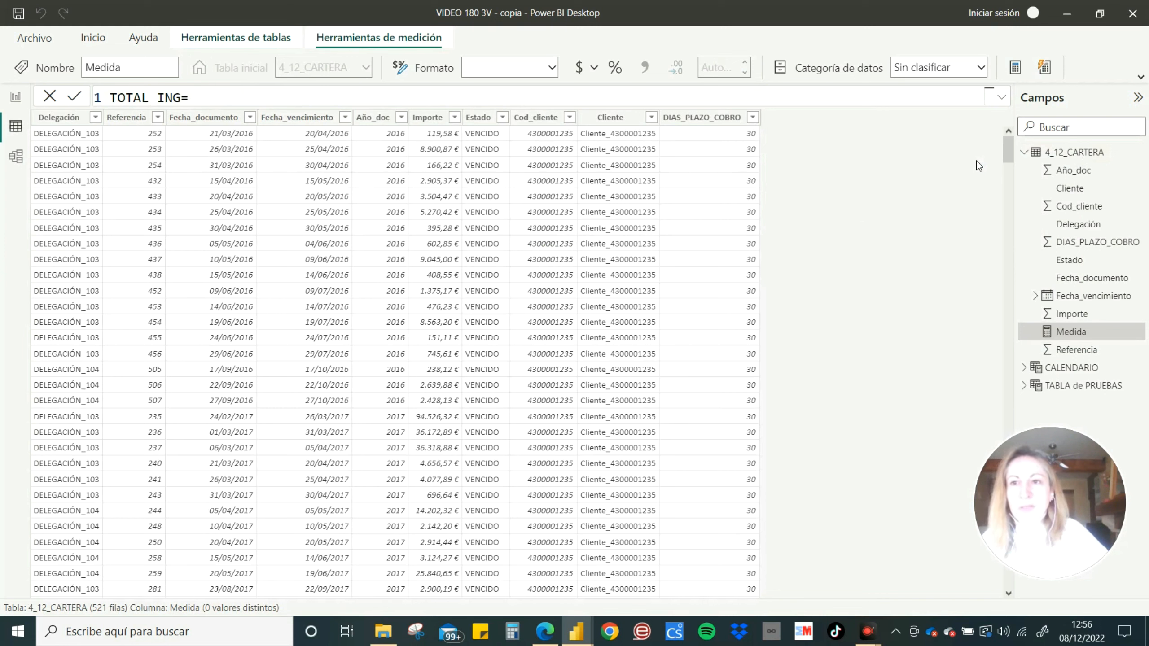
Step: Define TOTAL ING as the SUM of '4_12_CARTERA'[Importe] and apply the measure
text(SUM)
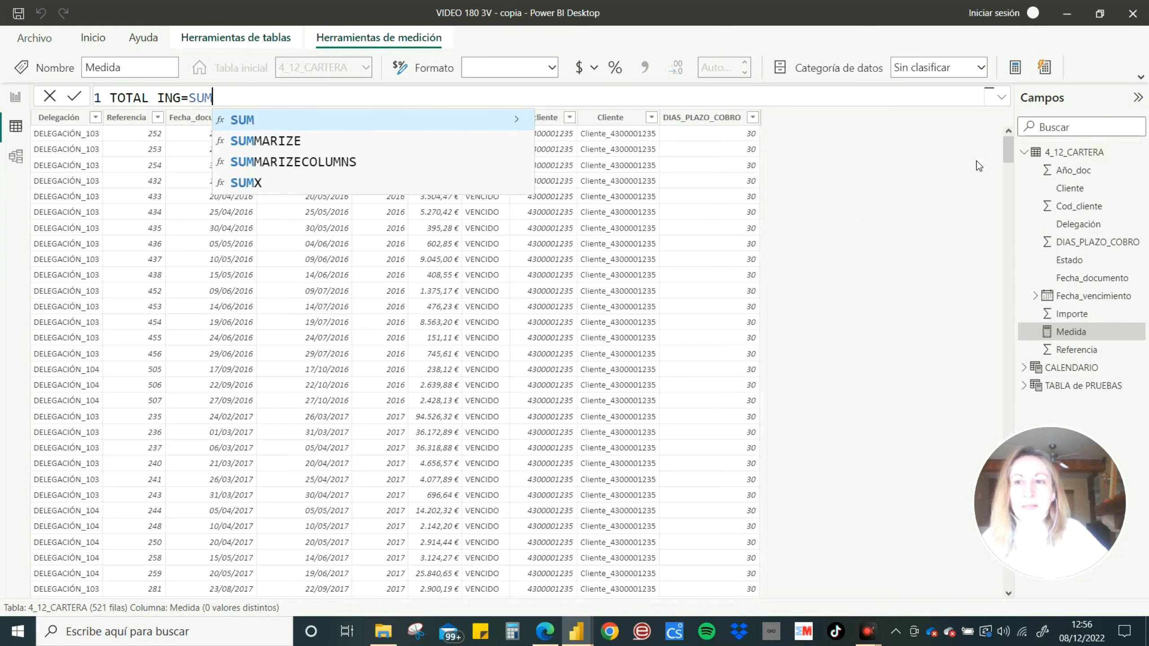
text(()
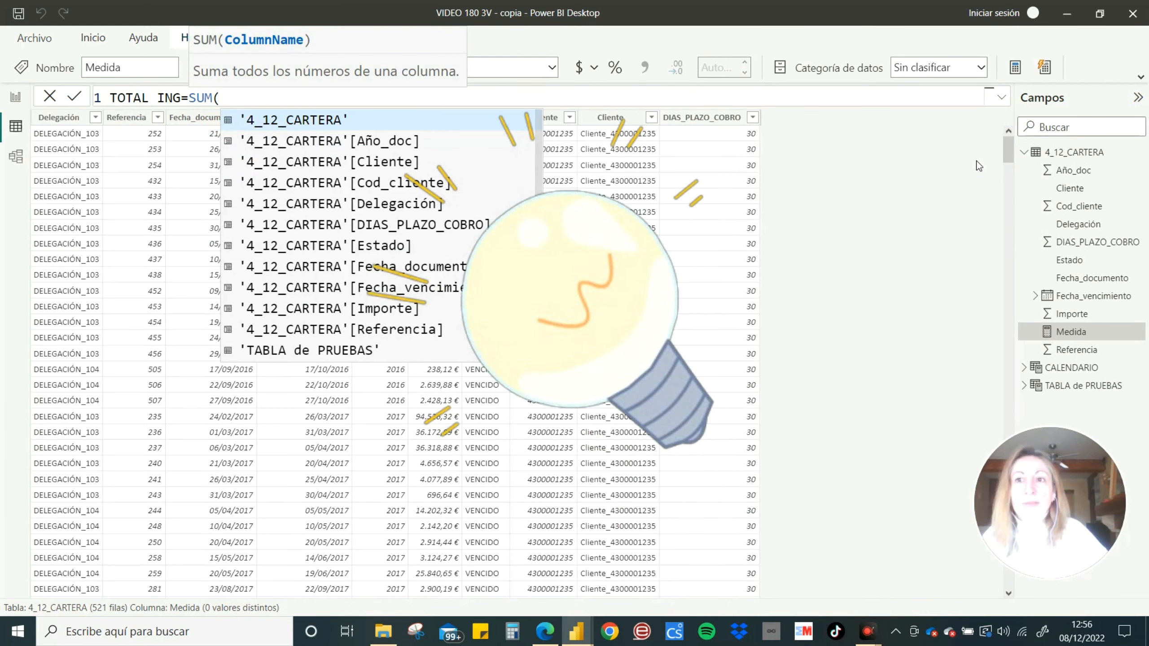
click(388, 316)
text())
scroll(183, 223, down, 2)
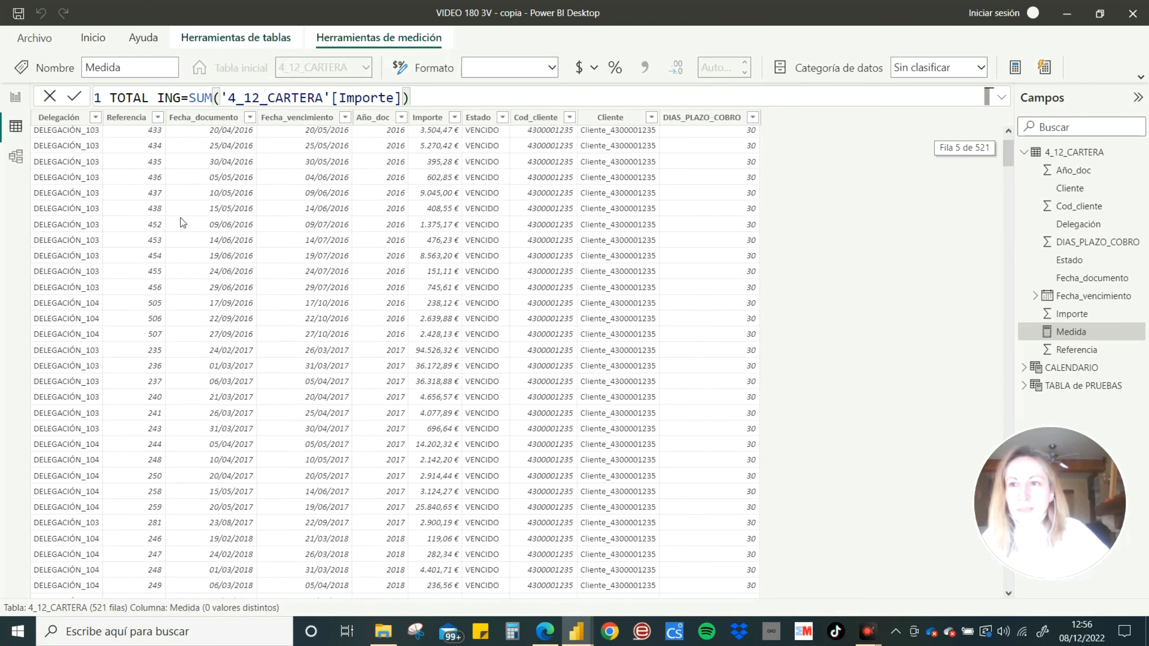
click(74, 96)
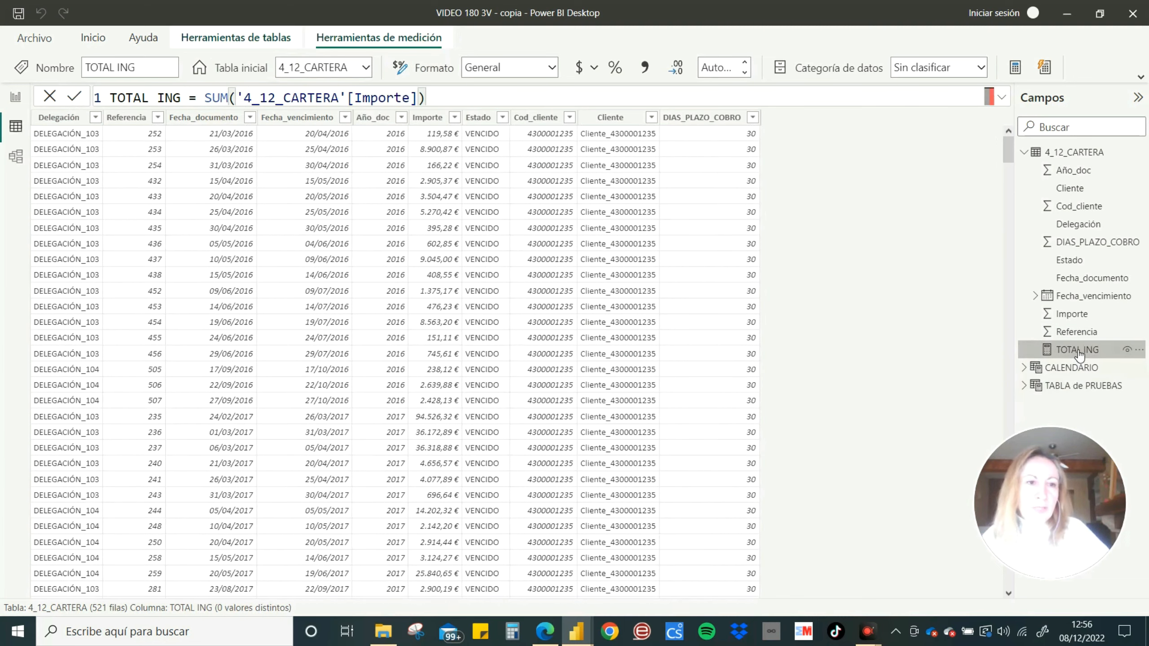
Step: On the CLIENTES REPETIDOS report page, assign the TOTAL ING measure to the empty card directly beneath the slicer
click(17, 101)
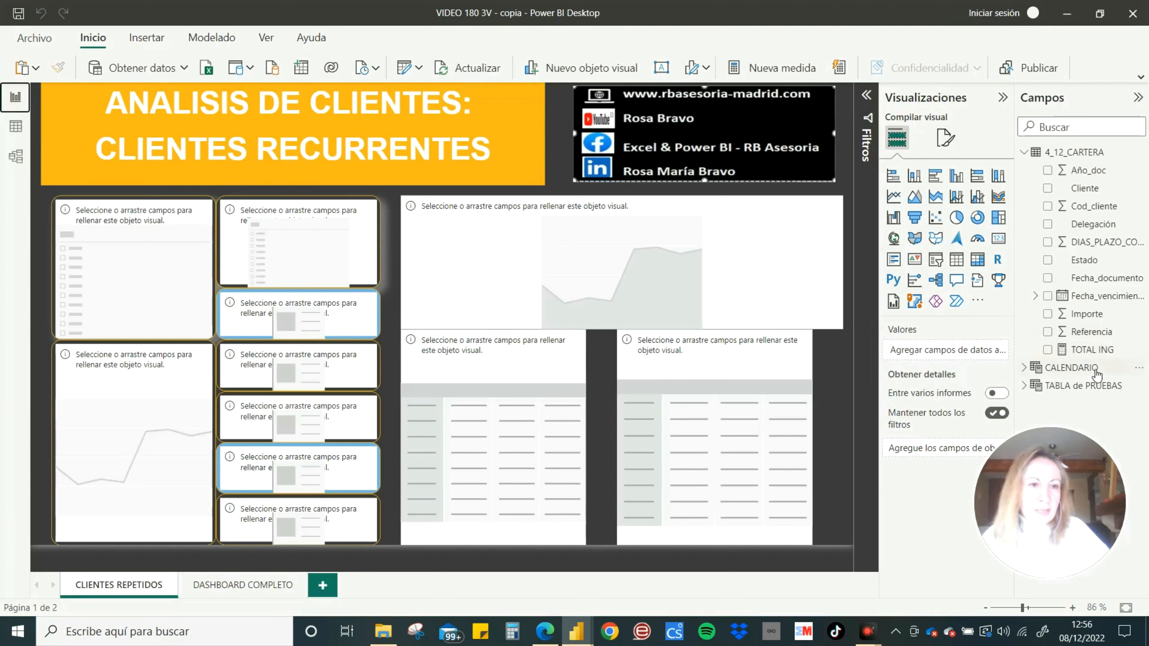
click(697, 313)
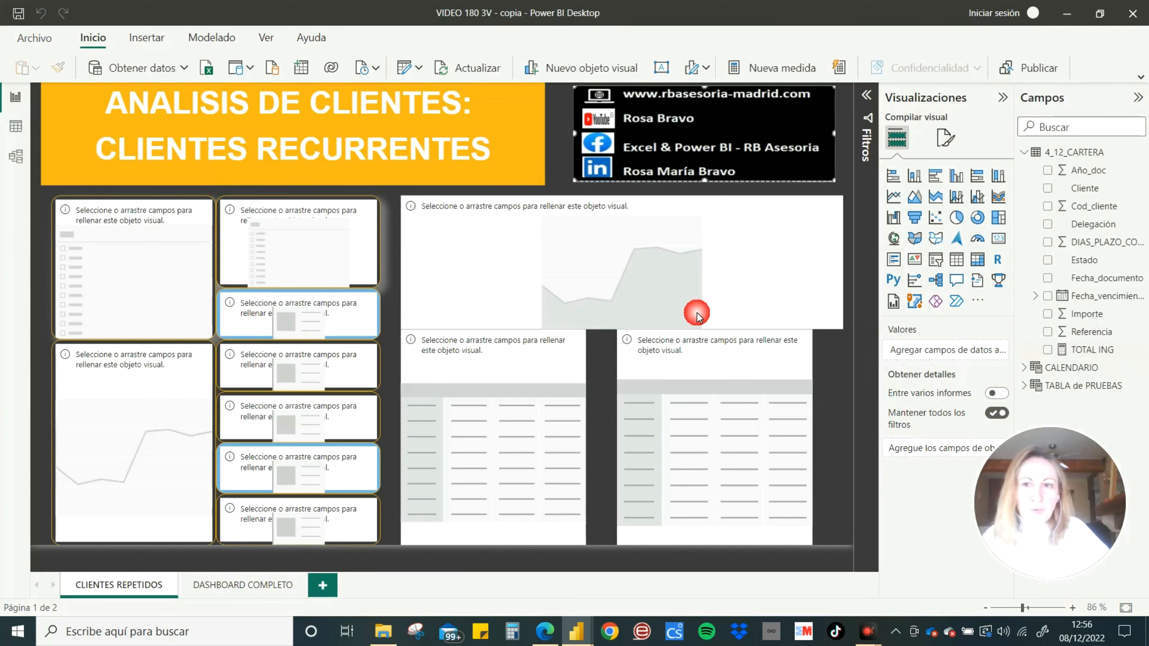
click(334, 308)
drag(1093, 349, 941, 358)
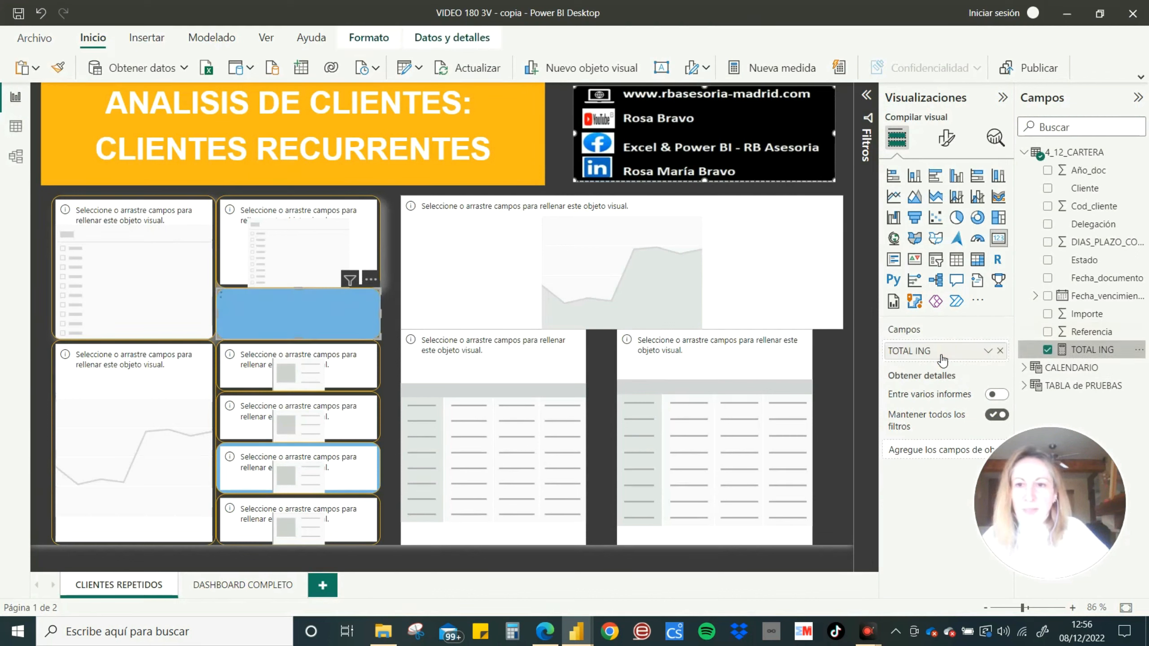